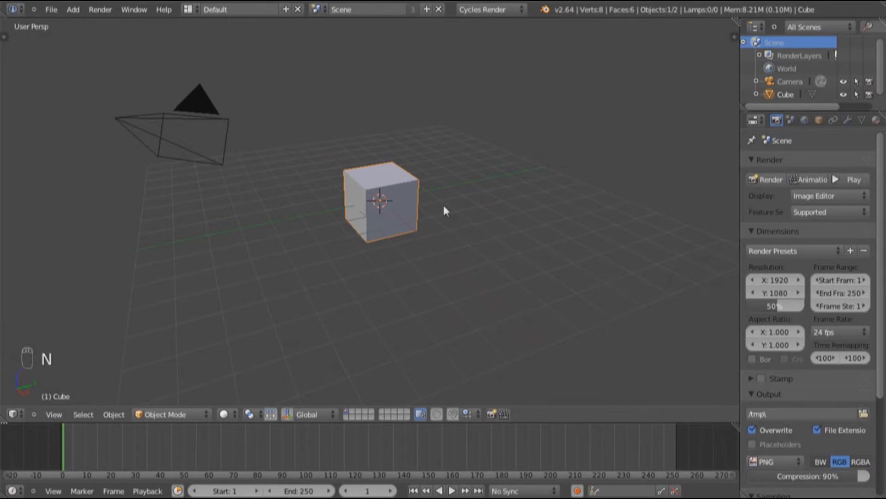
# Step: Delete the default cube and add a text object at the scene's origin
pyautogui.press('x')
pyautogui.click(317, 221)
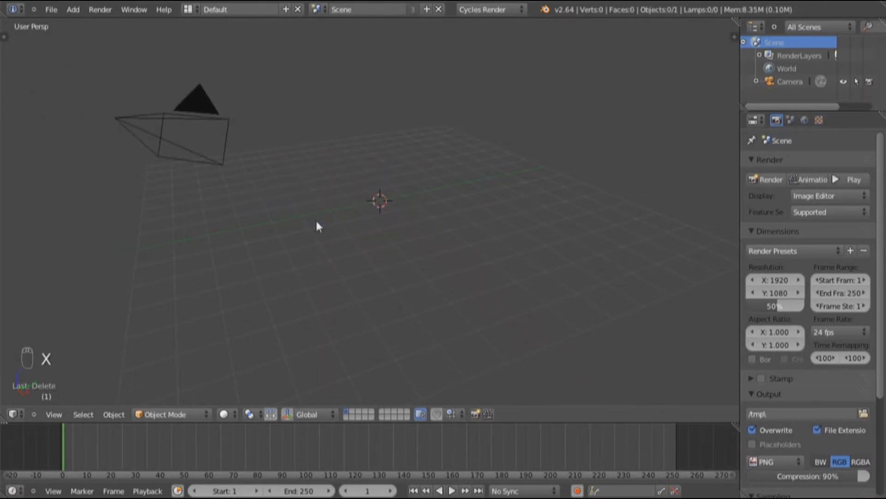
pyautogui.hotkey('shift', 'a')
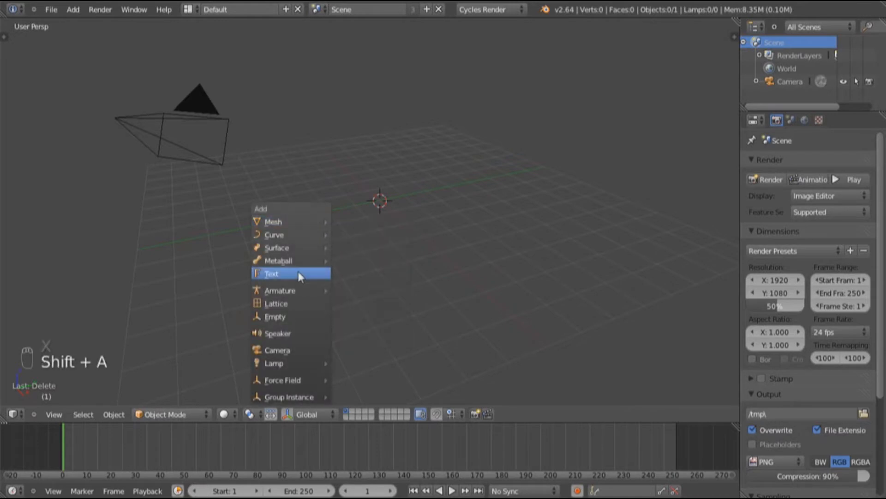
pyautogui.click(299, 275)
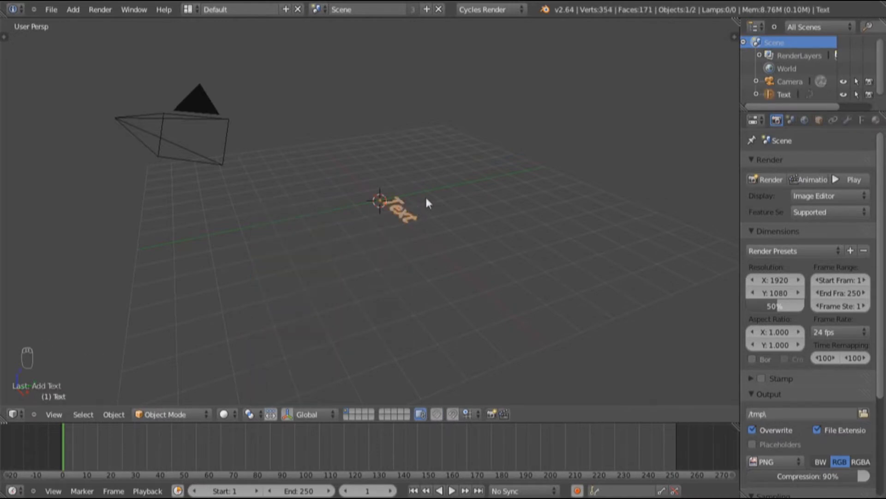
# Step: Rotate the text object 90 degrees about the X axis so that it stands upright
pyautogui.press('KP_3')
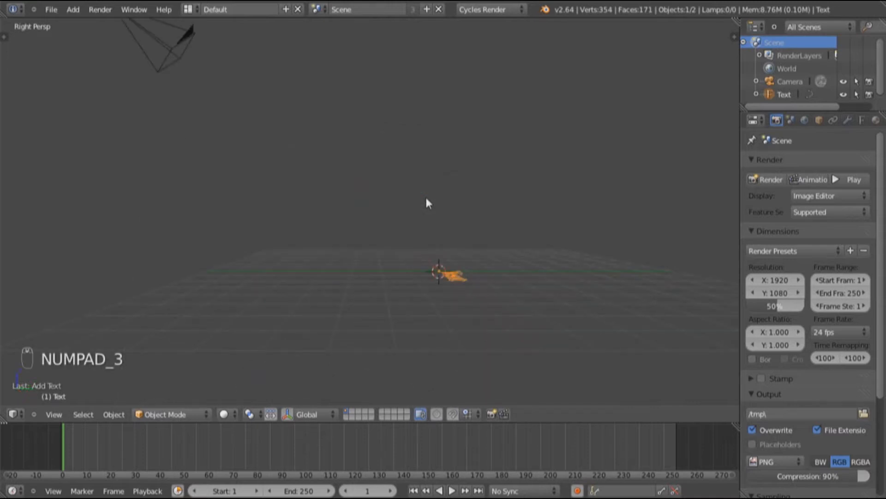
pyautogui.press('KP_1')
pyautogui.press('KP_5')
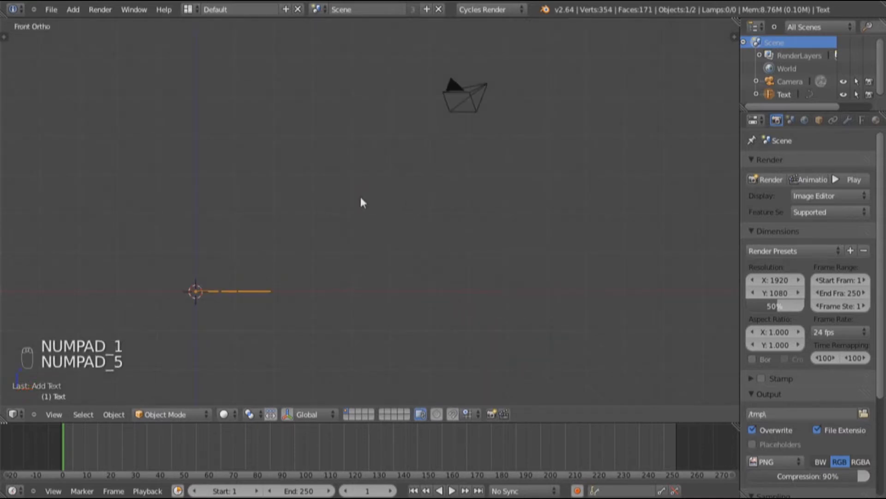
pyautogui.moveTo(352, 240); pyautogui.dragTo(444, 166)
pyautogui.scroll(3, 445, 171)
pyautogui.moveTo(358, 234); pyautogui.dragTo(455, 217)
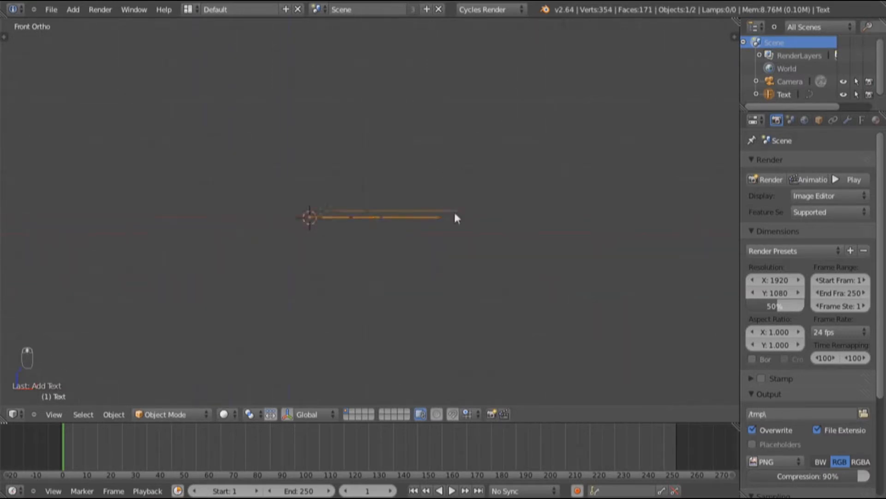
pyautogui.press('r')
pyautogui.rightClick(454, 209)
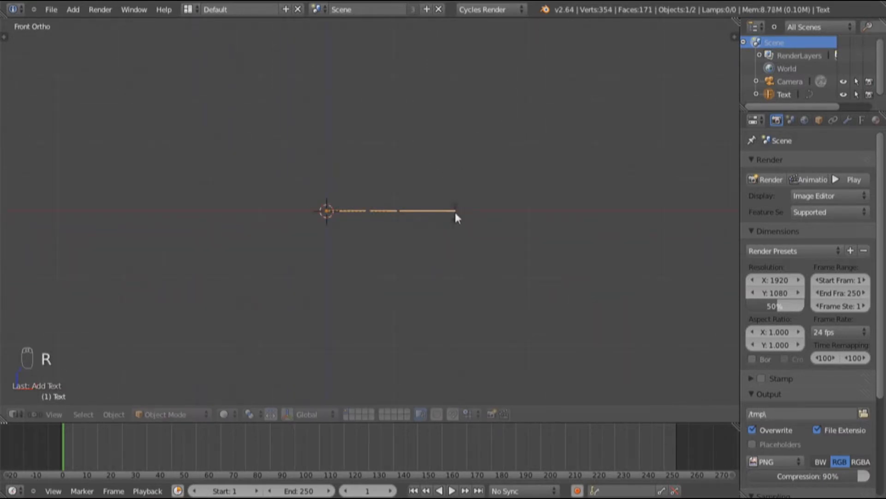
pyautogui.moveTo(514, 125); pyautogui.dragTo(495, 154)
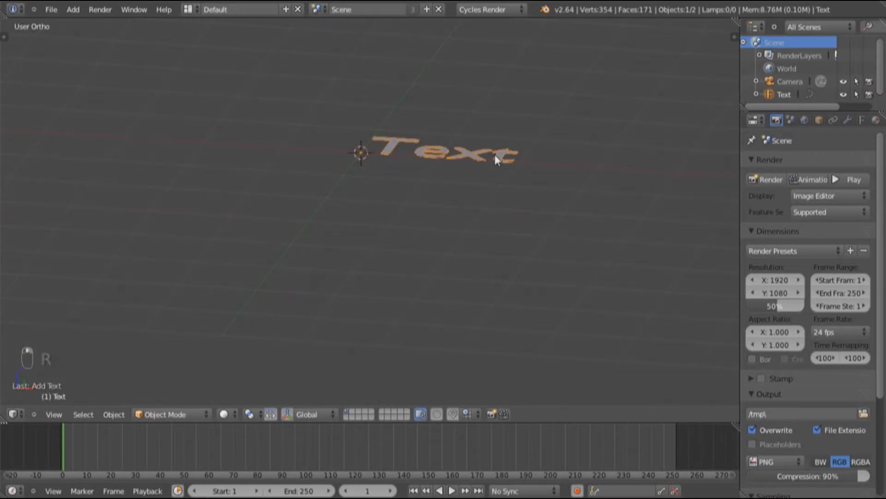
pyautogui.press('r')
pyautogui.write('x90')
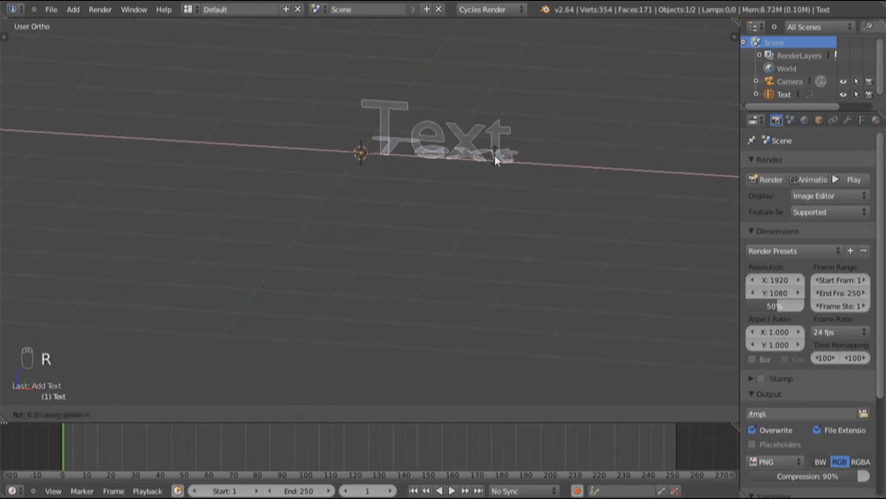
pyautogui.press('Return')
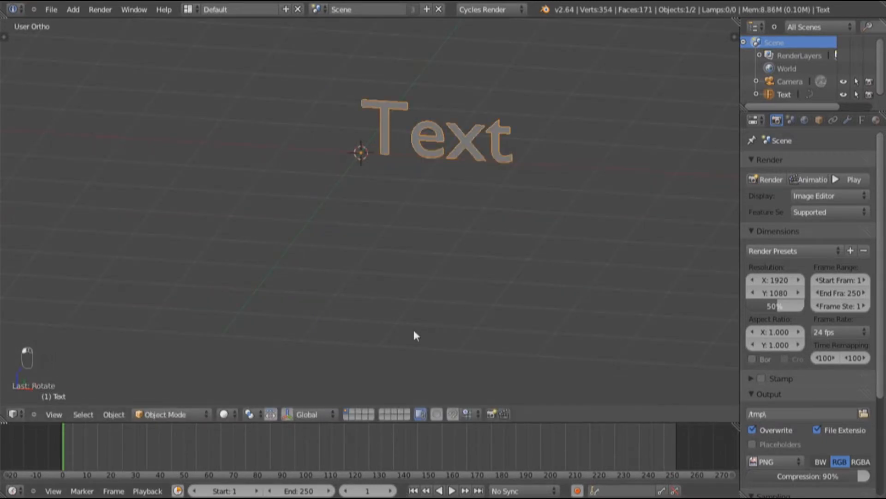
# Step: Turn off the Last Operator display in the Screencast Keys settings
pyautogui.press('n')
pyautogui.scroll(-1, 595, 314)
pyautogui.click(635, 345)
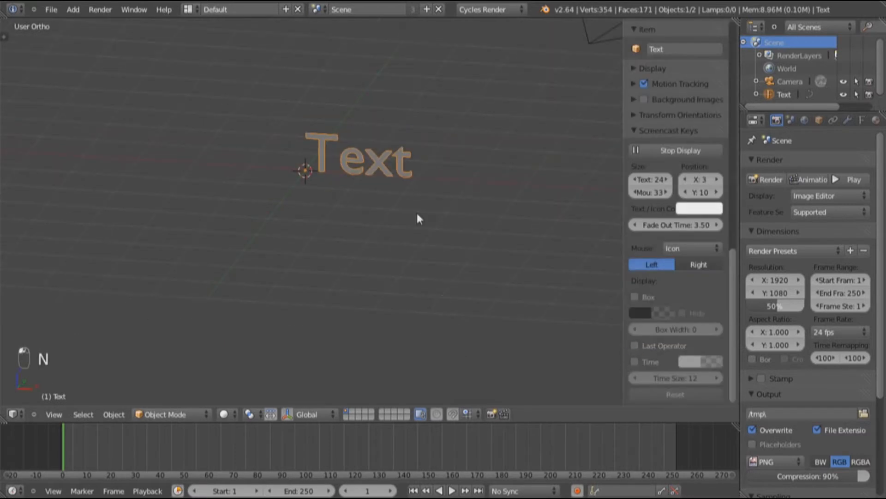
pyautogui.press('n')
# Step: Align the scene camera to a straight front view of the text
pyautogui.scroll(4, 422, 208)
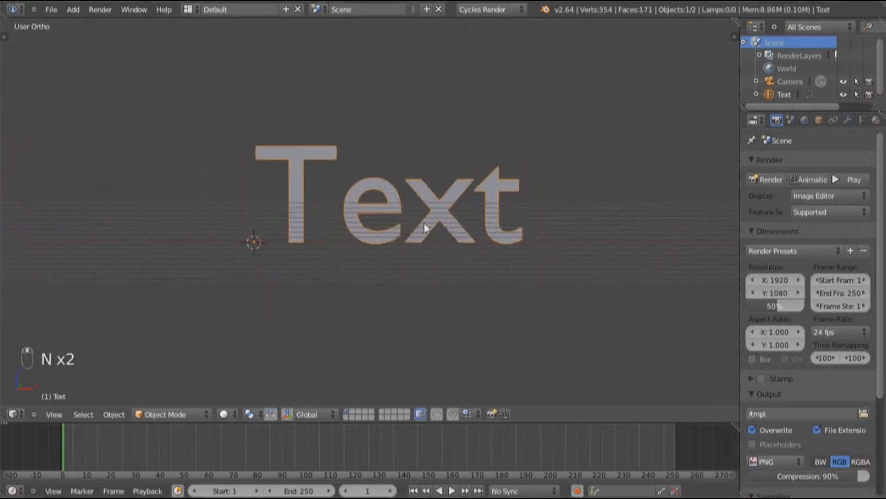
pyautogui.press('KP_1')
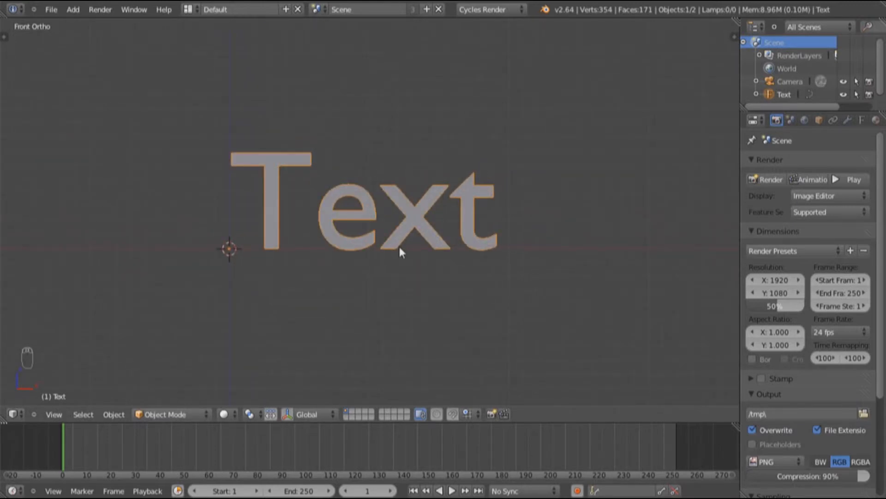
pyautogui.press('ctrl+alt+KP_0')
pyautogui.rightClick(509, 109)
# Step: Replace the text object's default wording with "Your Name"
pyautogui.rightClick(424, 212)
pyautogui.press('Tab')
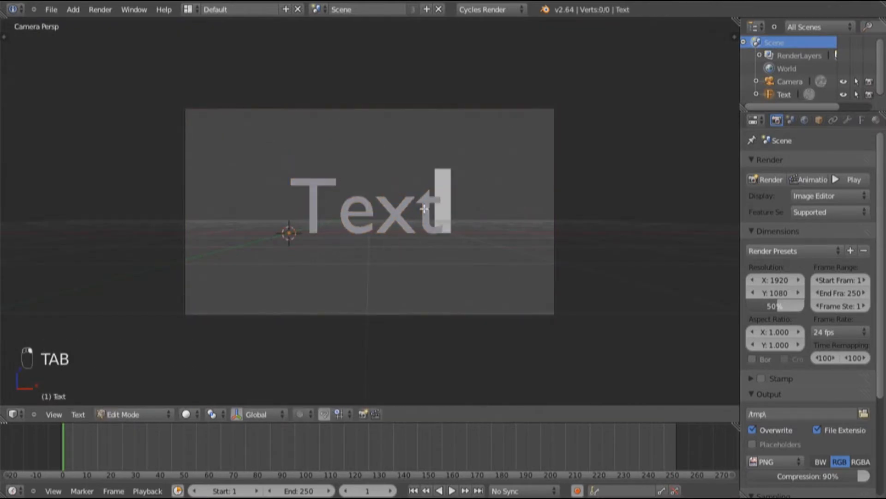
pyautogui.press('BackSpace')
pyautogui.press('BackSpace')
pyautogui.press('BackSpace')
pyautogui.press('BackSpace')
pyautogui.write('You')
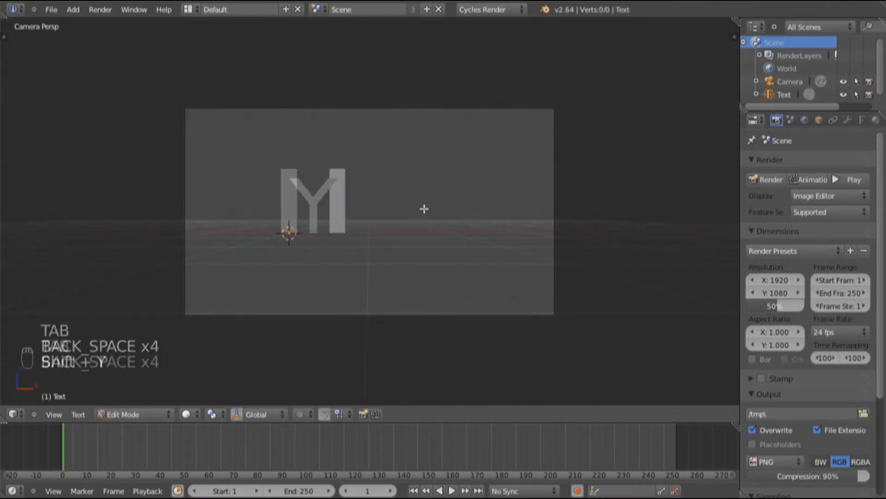
pyautogui.press('BackSpace')
pyautogui.press('BackSpace')
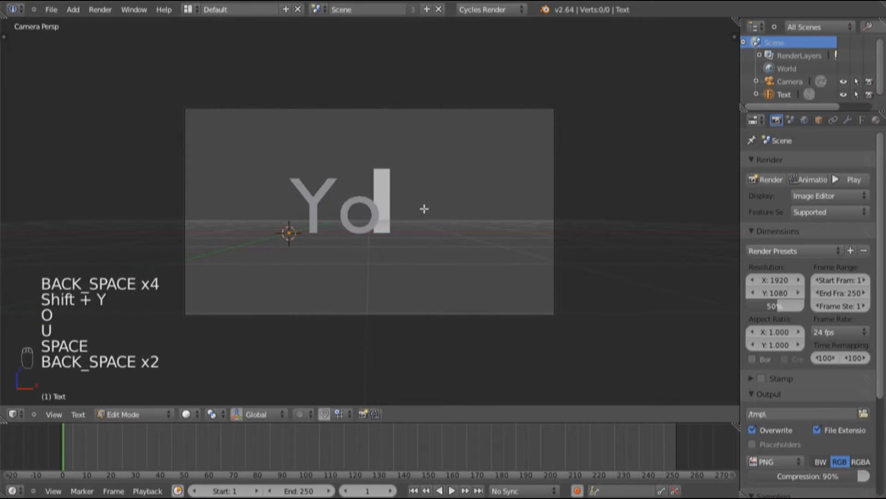
pyautogui.write('ur N')
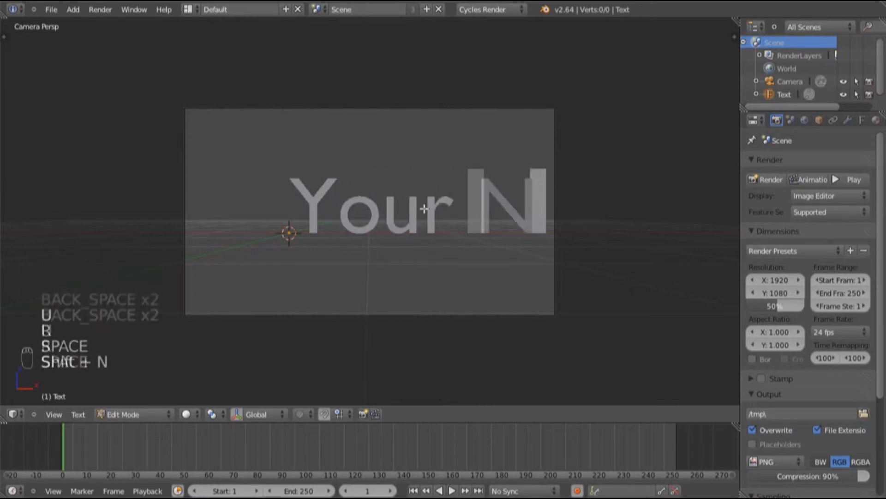
pyautogui.write('ame')
pyautogui.press('Tab')
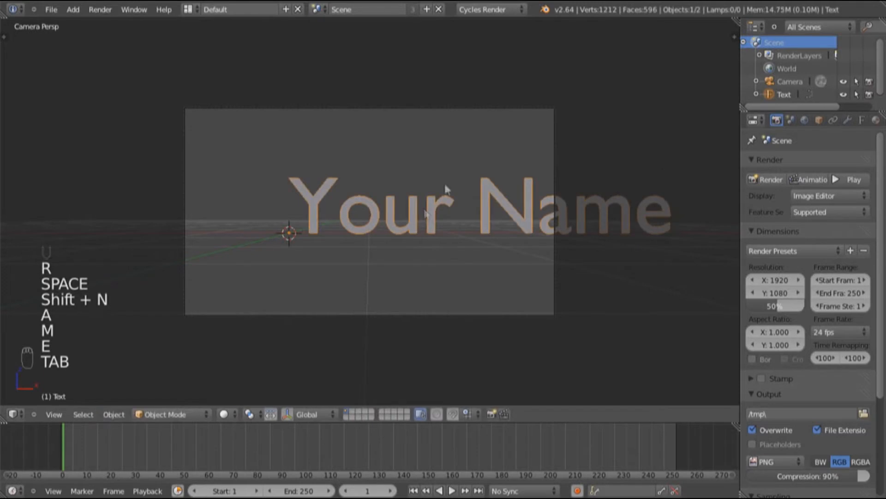
# Step: Shift the text along the X axis and reposition the camera so that the name is roughly centred in the frame
pyautogui.press('g')
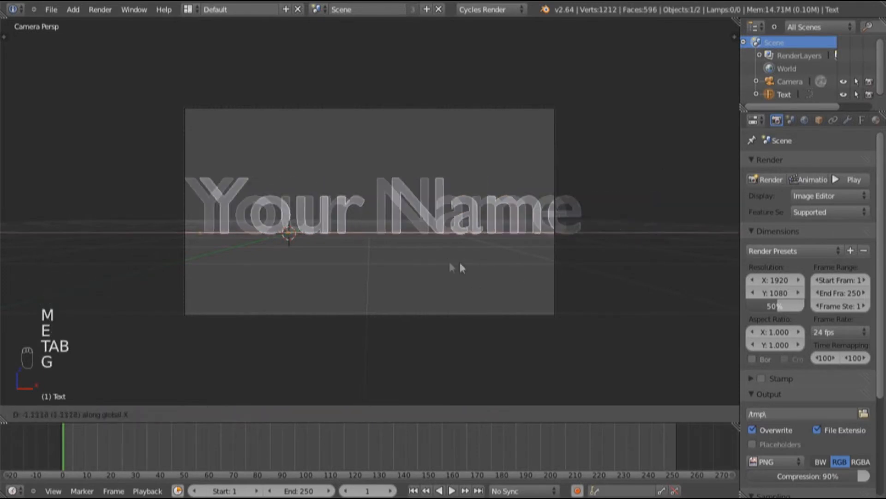
pyautogui.click(448, 259)
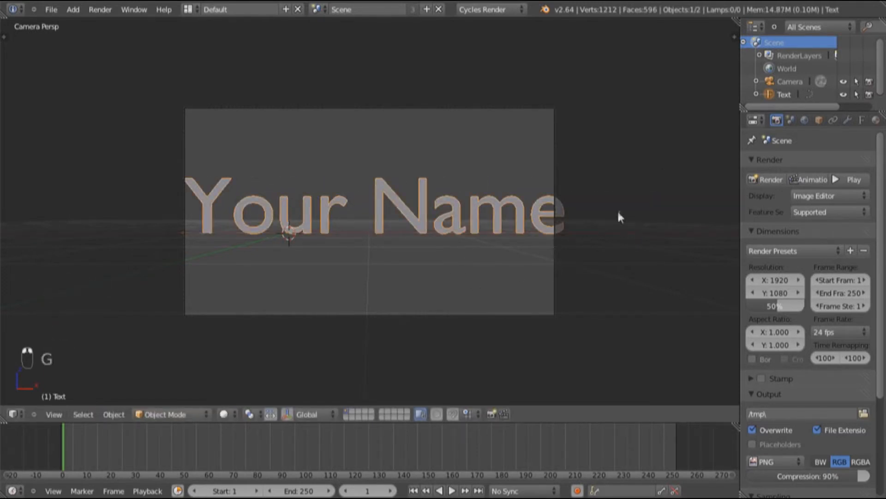
pyautogui.rightClick(553, 145)
pyautogui.click(848, 120)
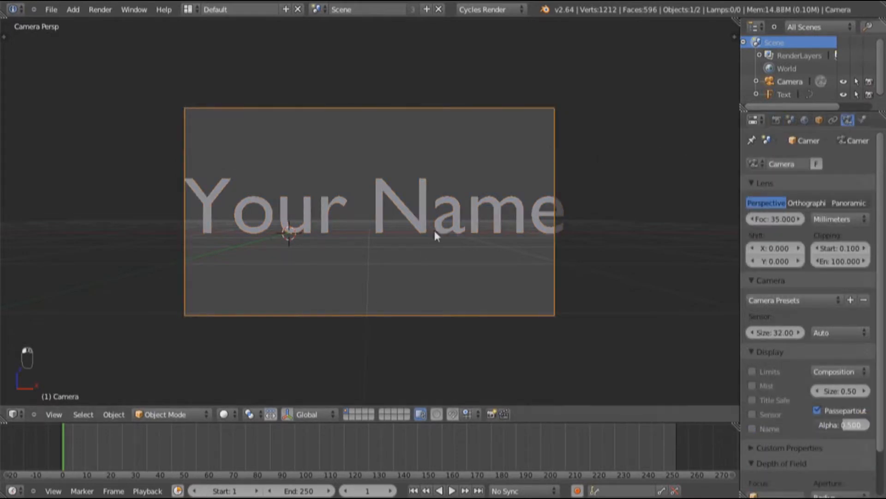
pyautogui.press('g')
pyautogui.click(459, 224)
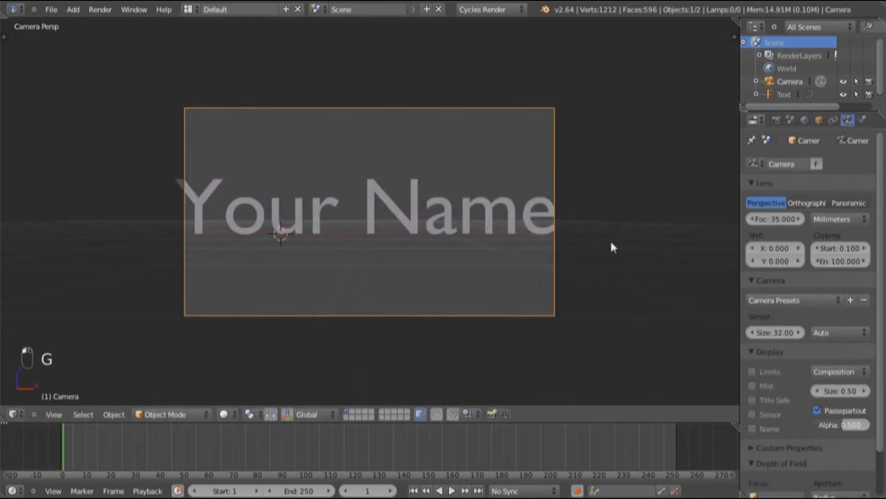
pyautogui.press('g')
pyautogui.click(604, 242)
# Step: Set the camera's focal length to 32.441 mm and move the camera slightly to recentre the name
pyautogui.moveTo(773, 219); pyautogui.dragTo(763, 220)
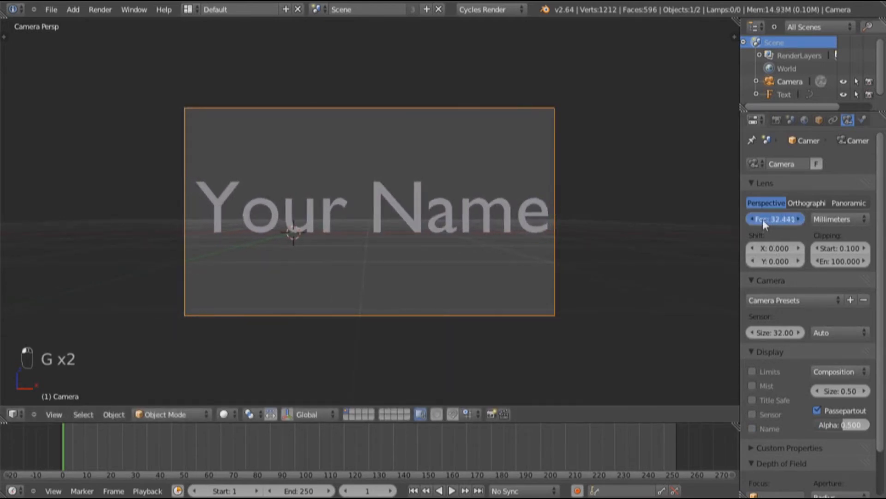
pyautogui.press('g')
pyautogui.click(618, 243)
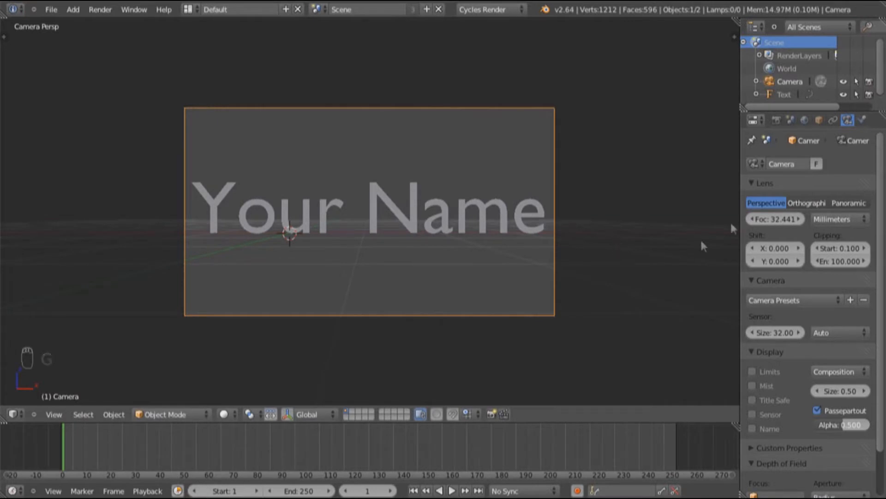
# Step: Load the font batmfa_.ttf from C:\Windows\Fonts as the text object's regular font
pyautogui.scroll(-3, 799, 364)
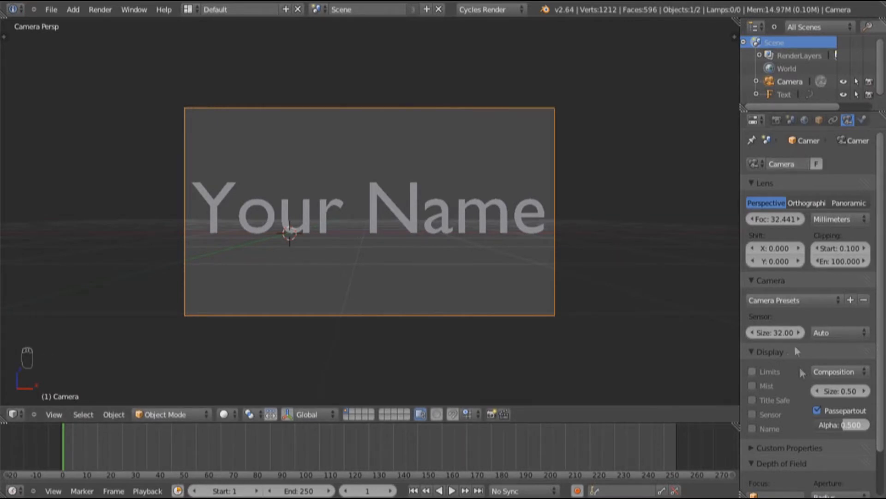
pyautogui.rightClick(518, 217)
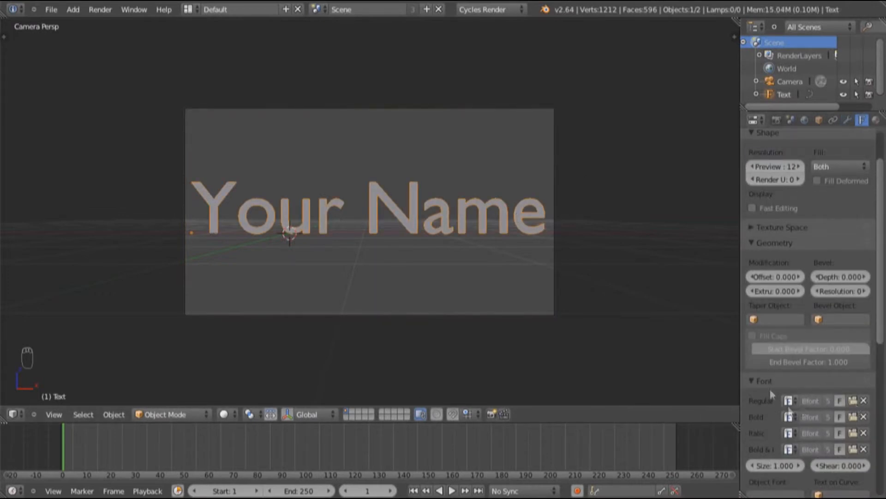
pyautogui.click(853, 402)
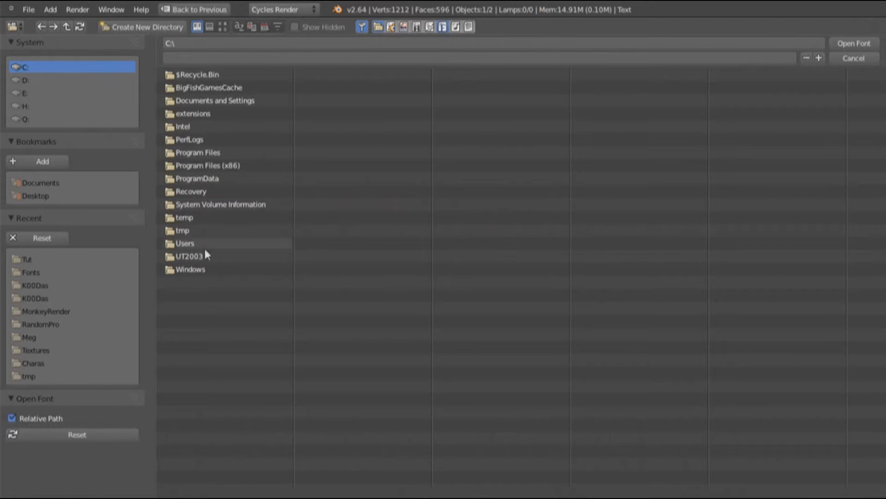
pyautogui.click(198, 267)
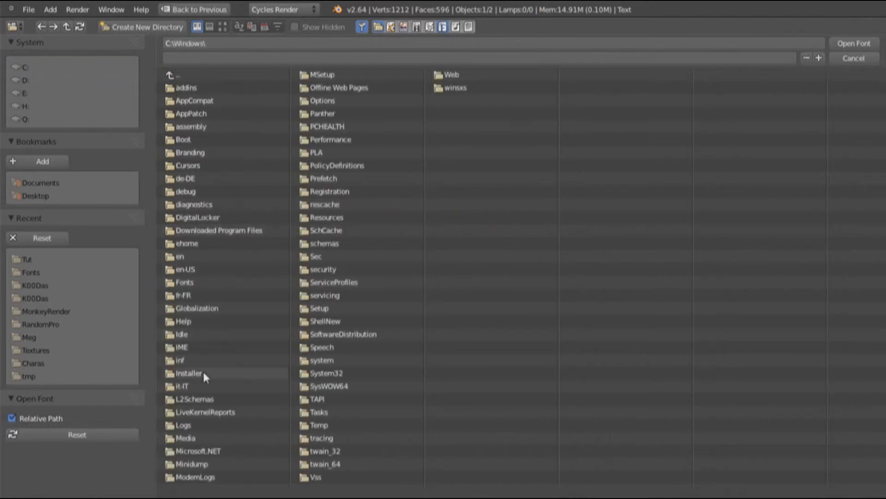
pyautogui.click(200, 283)
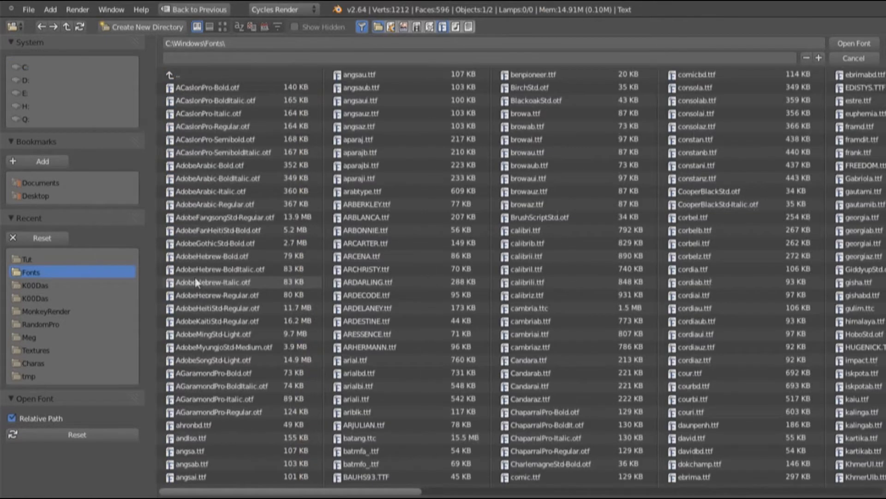
pyautogui.doubleClick(404, 448)
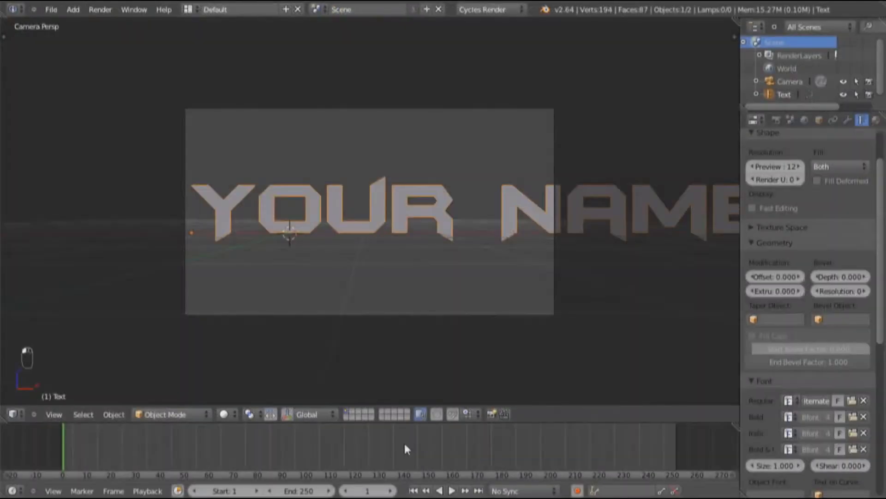
pyautogui.press('f')
pyautogui.press('f')
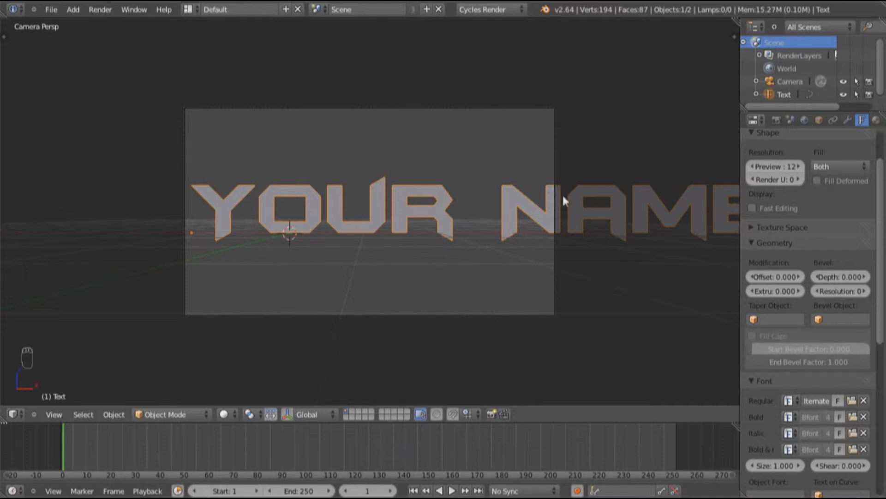
# Step: Scale the text down to fit the camera frame's width and move it slightly up and left to centre it
pyautogui.press('s')
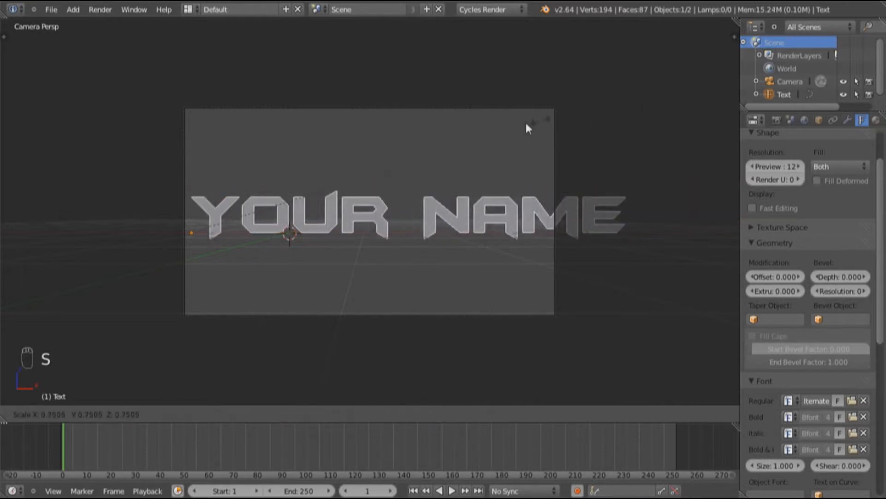
pyautogui.click(472, 126)
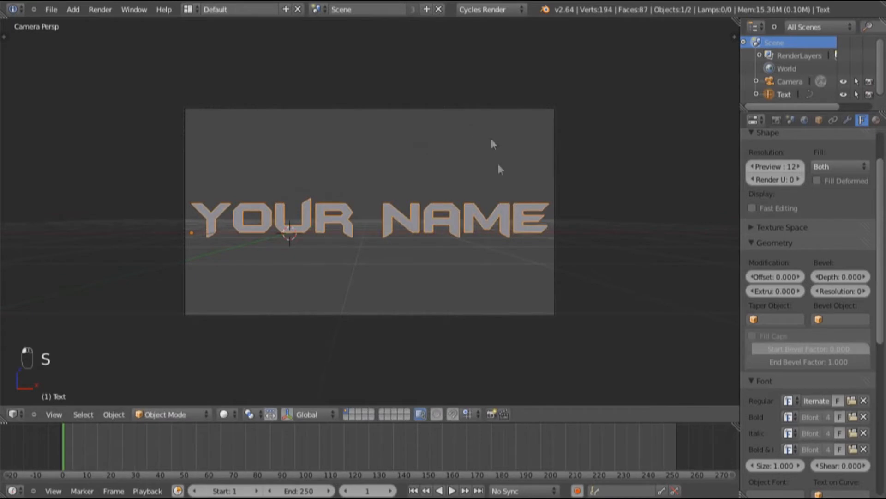
pyautogui.press('g')
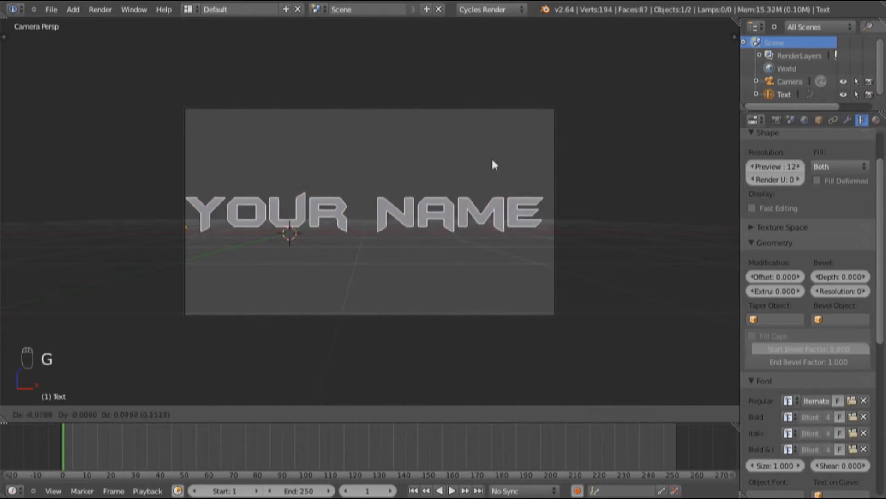
pyautogui.click(494, 160)
pyautogui.scroll(2, 496, 160)
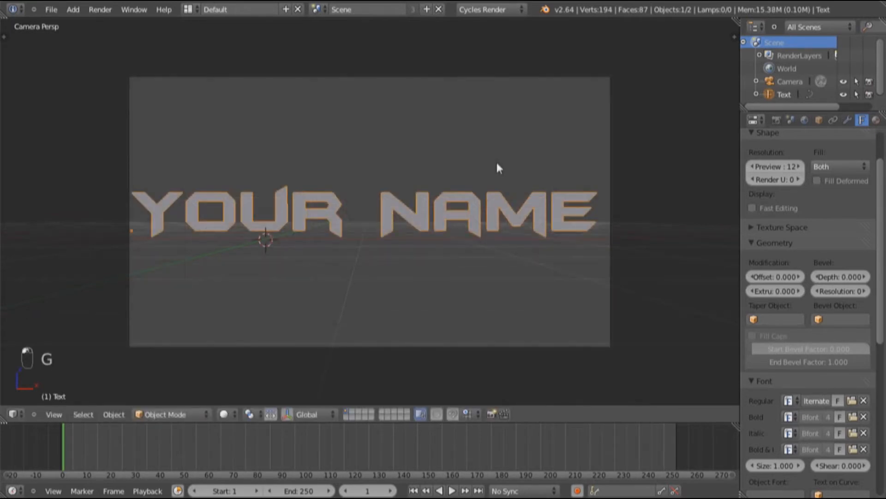
# Step: Set the camera's passepartout alpha to 1 so the area outside the frame is fully blacked out
pyautogui.scroll(1, 498, 166)
pyautogui.rightClick(676, 118)
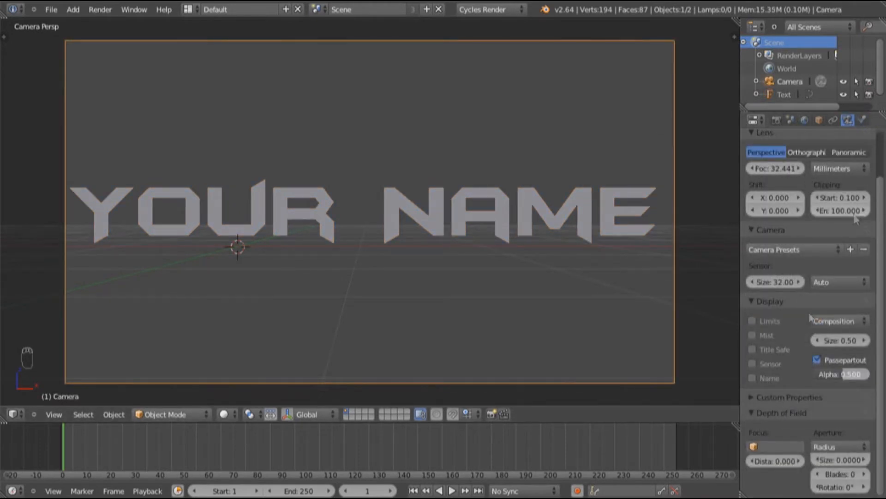
pyautogui.write('1')
pyautogui.press('Return')
# Step: Stretch the text slightly along the Z axis and move it to recentre it in the camera frame
pyautogui.rightClick(471, 226)
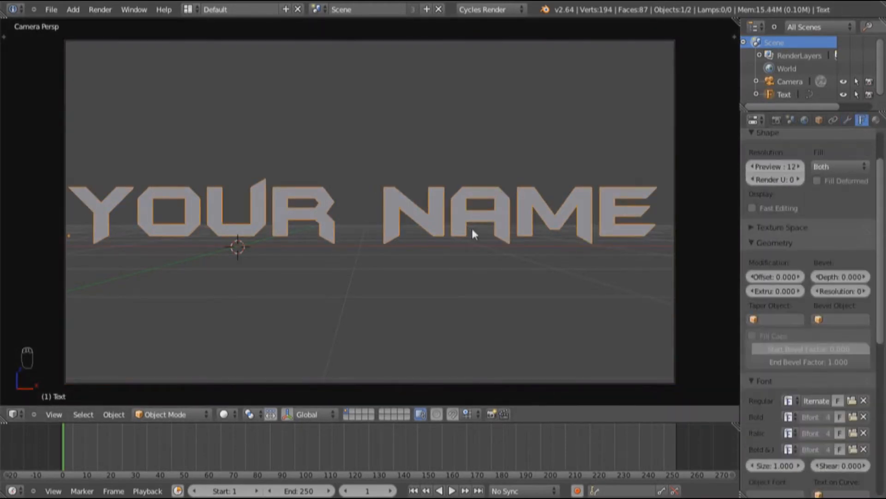
pyautogui.press('s')
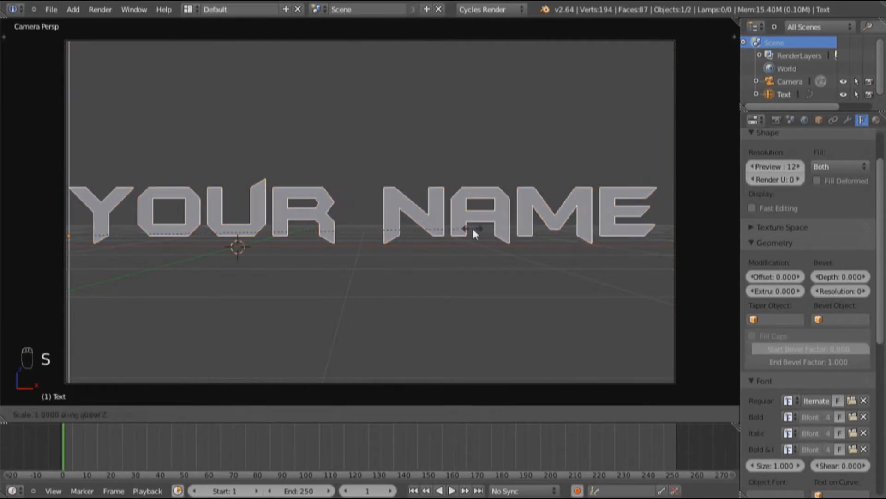
pyautogui.click(529, 224)
pyautogui.press('g')
pyautogui.click(440, 215)
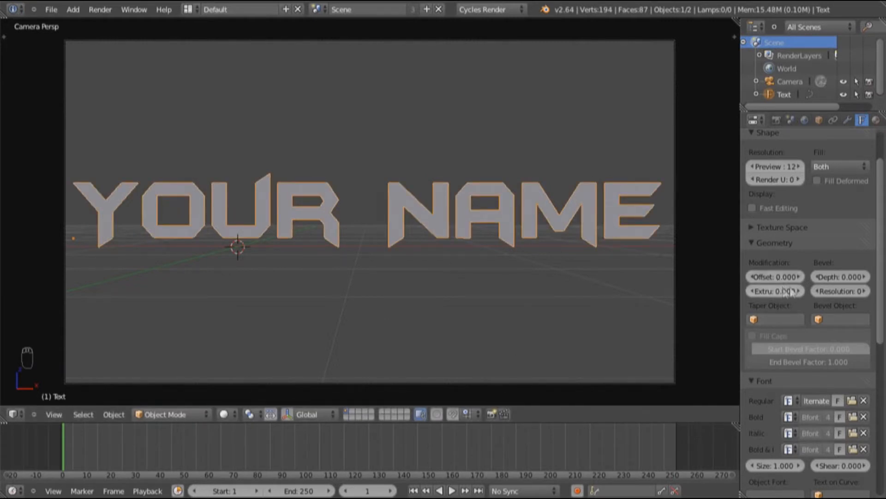
# Step: Extrude the text by 0.228 and move it back along the Y axis so it fits inside the camera frame
pyautogui.moveTo(784, 290); pyautogui.dragTo(768, 289)
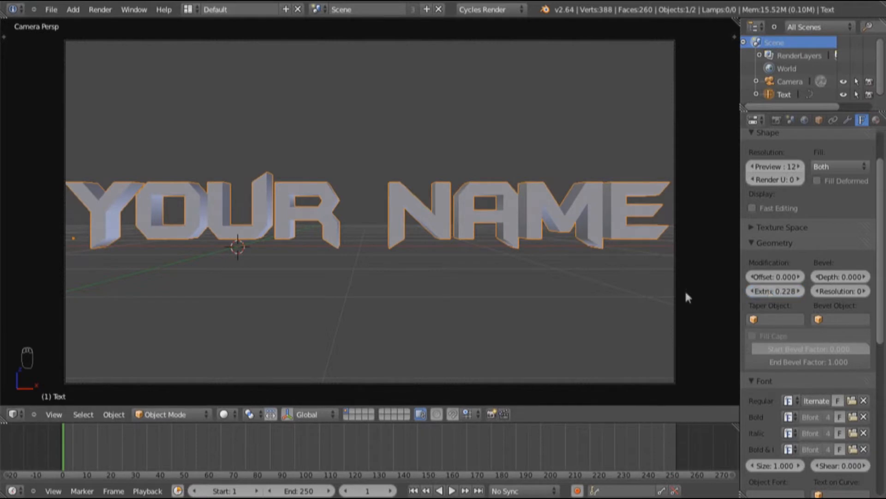
pyautogui.press('g')
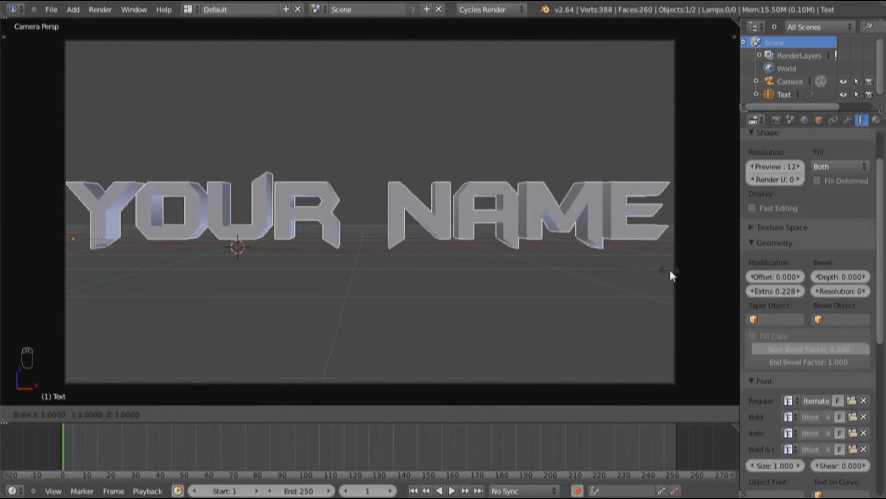
pyautogui.press('y')
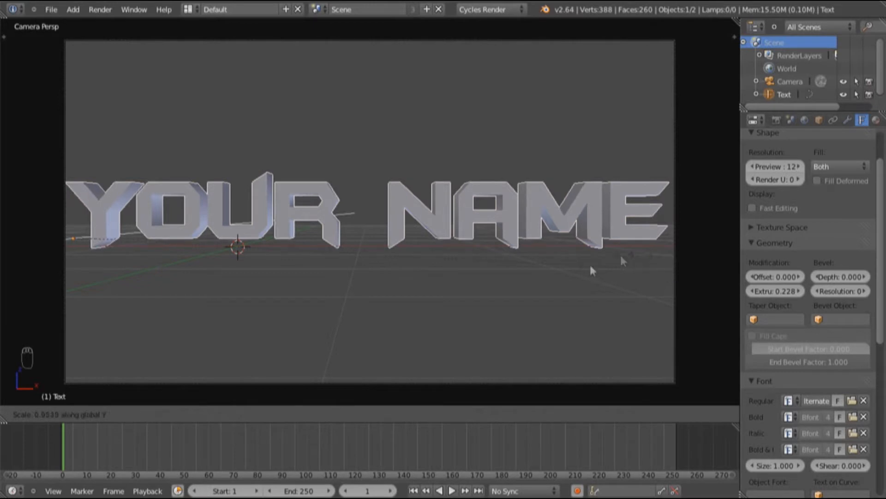
pyautogui.click(254, 261)
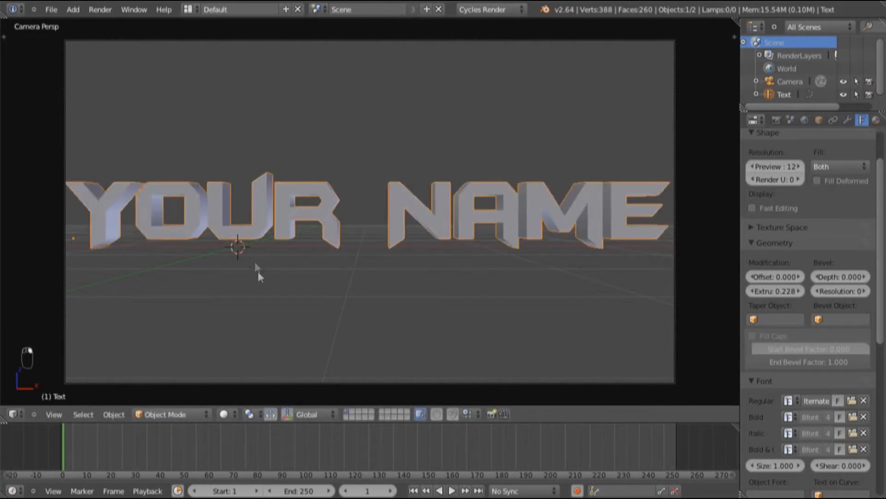
pyautogui.press('g')
pyautogui.press('x')
pyautogui.press('y')
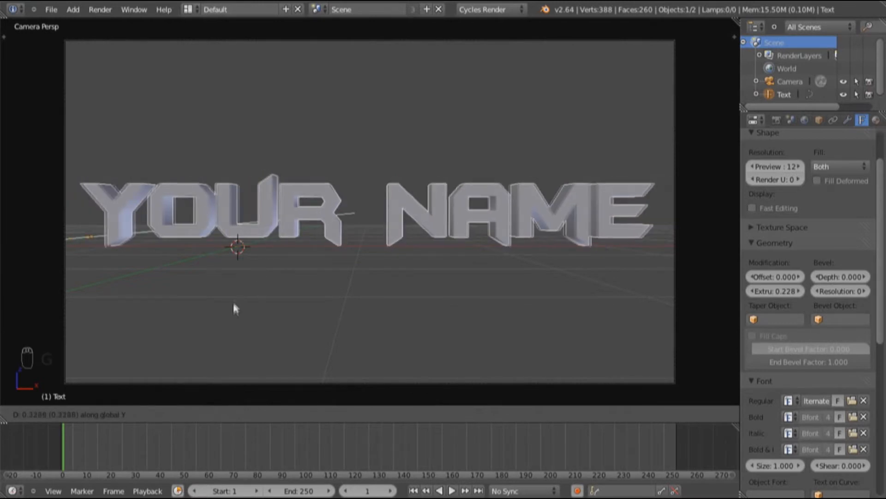
pyautogui.click(232, 294)
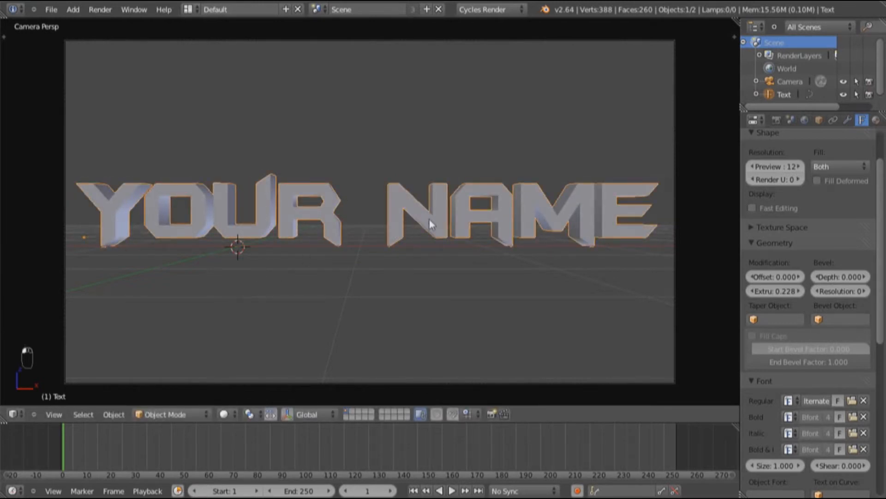
pyautogui.moveTo(518, 208); pyautogui.dragTo(408, 225)
pyautogui.scroll(-2, 408, 225)
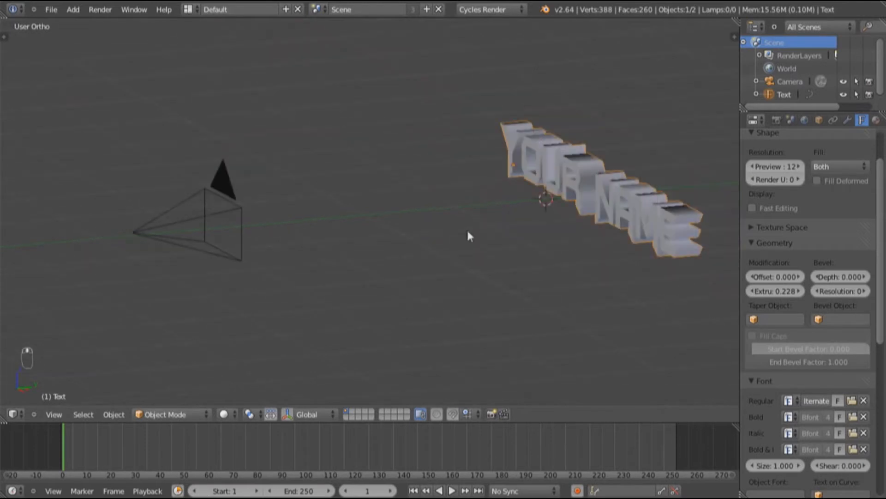
pyautogui.moveTo(466, 228); pyautogui.dragTo(482, 235)
pyautogui.press('KP_3')
pyautogui.moveTo(549, 190); pyautogui.dragTo(539, 212)
pyautogui.press('KP_0')
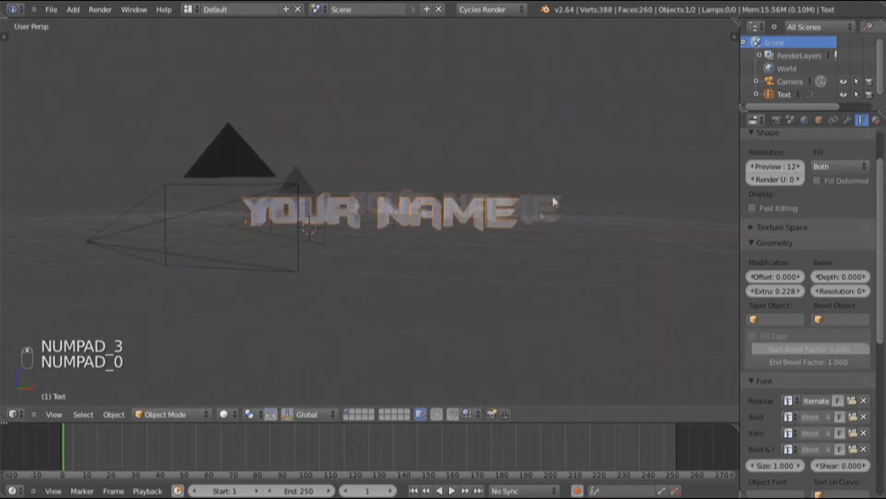
# Step: Raise the text's bevel depth to 0.013 and check the edges on the letters
pyautogui.scroll(4, 508, 213)
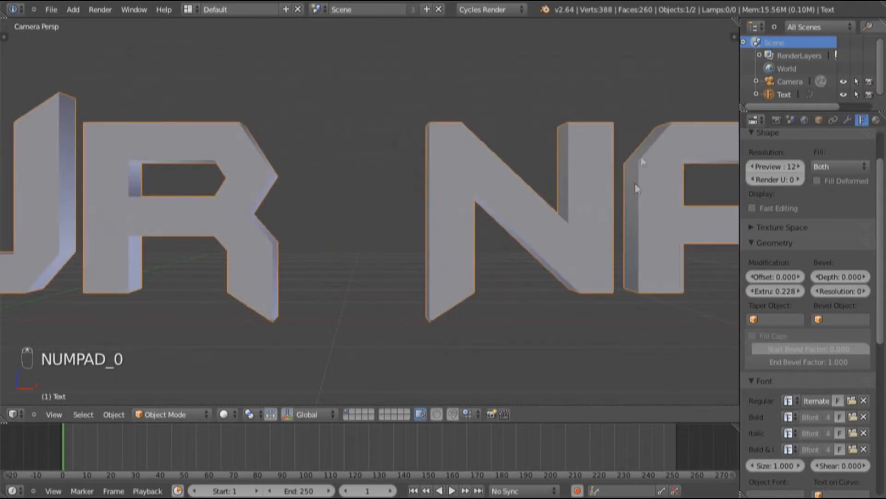
pyautogui.click(859, 275)
pyautogui.moveTo(858, 273); pyautogui.dragTo(865, 275)
pyautogui.click(863, 275)
pyautogui.click(863, 276)
pyautogui.click(864, 275)
pyautogui.click(863, 275)
pyautogui.click(863, 276)
pyautogui.click(863, 275)
pyautogui.moveTo(584, 236); pyautogui.dragTo(334, 246)
pyautogui.scroll(-1, 333, 245)
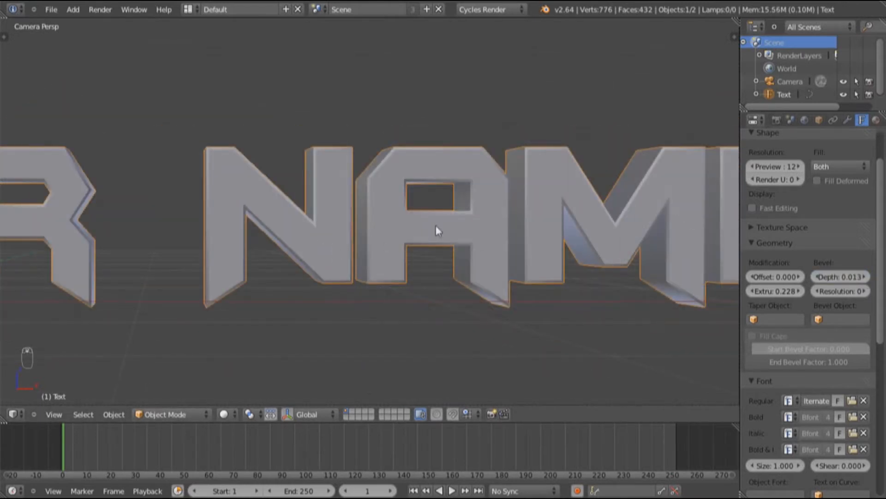
pyautogui.moveTo(436, 226); pyautogui.dragTo(439, 259)
pyautogui.scroll(4, 453, 282)
pyautogui.press('KP_0')
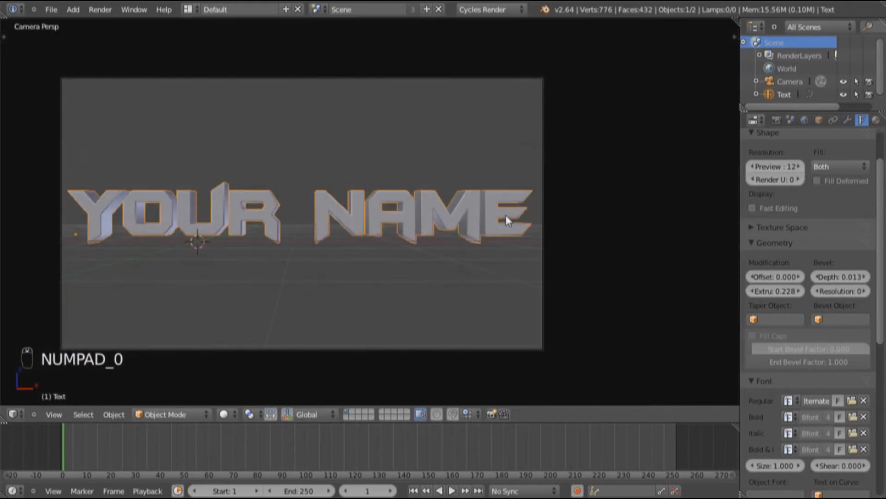
# Step: Duplicate the text in place and set the duplicate's bevel depth to 0
pyautogui.press('KP_3')
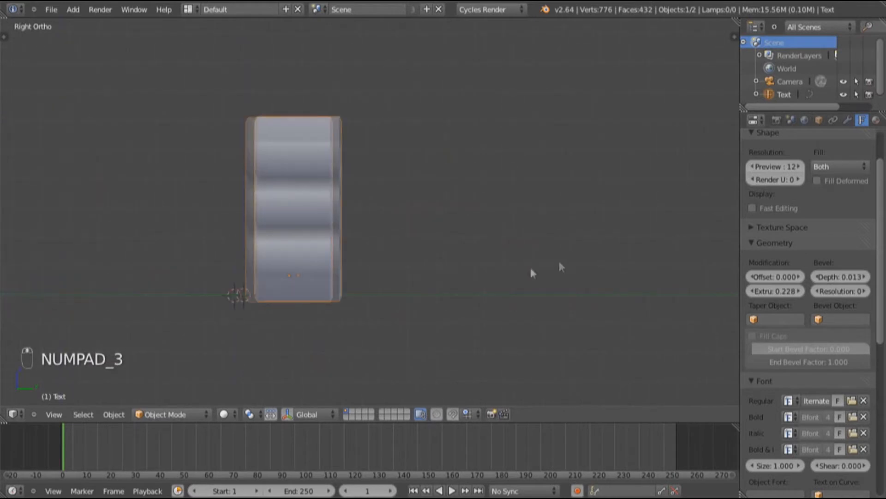
pyautogui.hotkey('shift', 'd')
pyautogui.rightClick(629, 197)
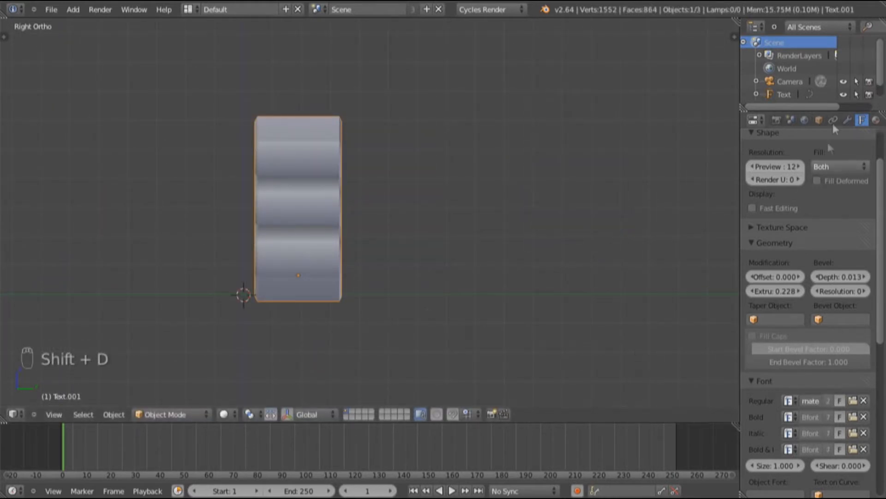
pyautogui.scroll(3, 805, 246)
pyautogui.click(848, 333)
pyautogui.write('0')
pyautogui.press('Return')
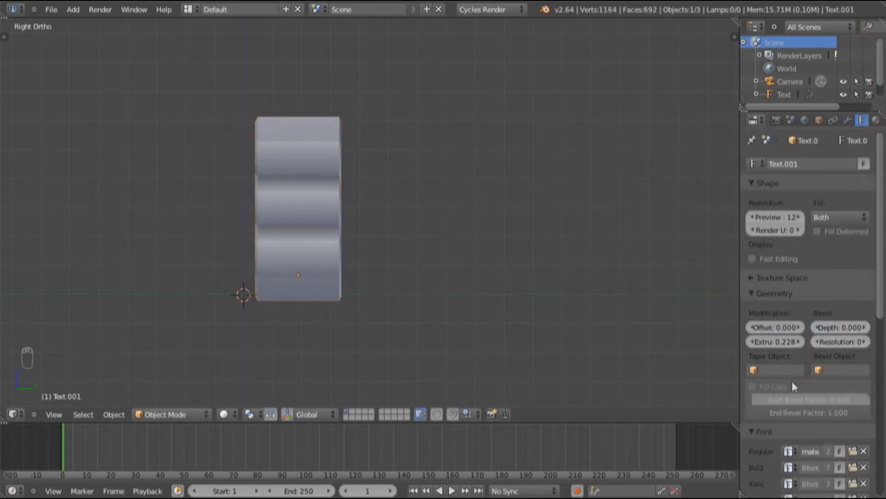
# Step: Try an extrusion of 0.05 on the duplicate text and test-move it to judge its thickness
pyautogui.click(783, 341)
pyautogui.write('.05')
pyautogui.press('Return')
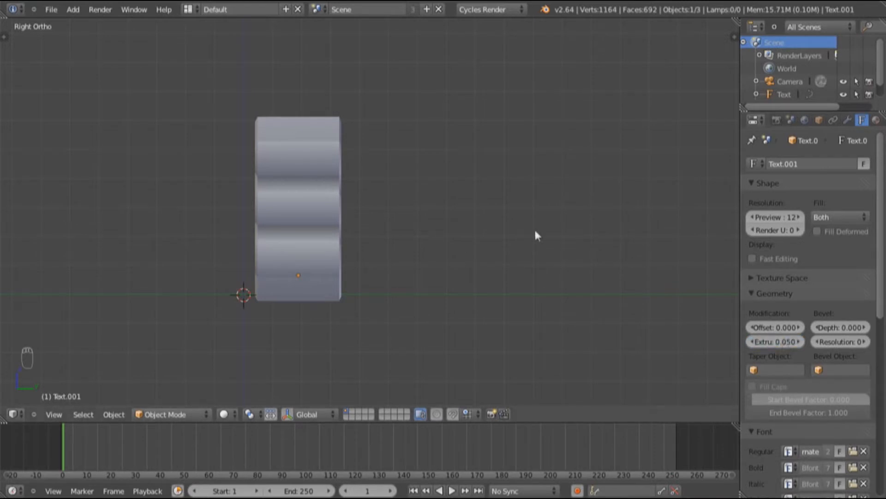
pyautogui.press('g')
pyautogui.rightClick(609, 261)
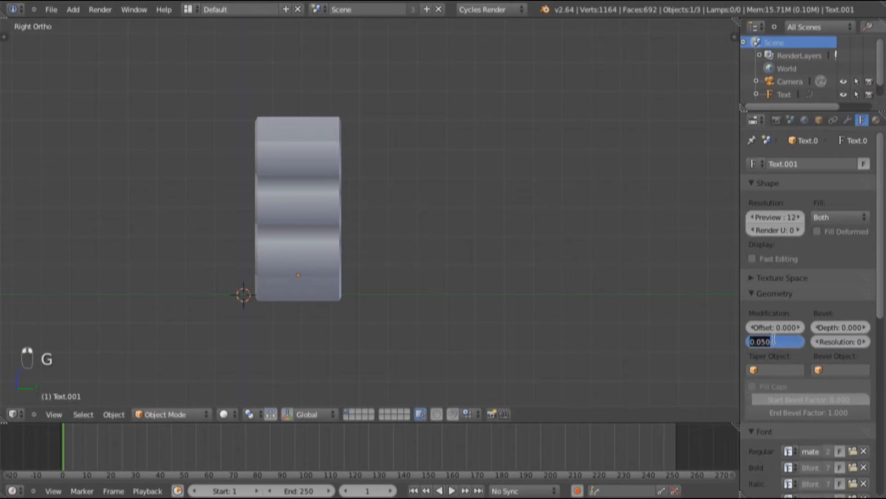
# Step: Set the duplicate text's extrusion to 0.025 and check its thickness without moving it from its place
pyautogui.write('.025')
pyautogui.press('Return')
pyautogui.press('g')
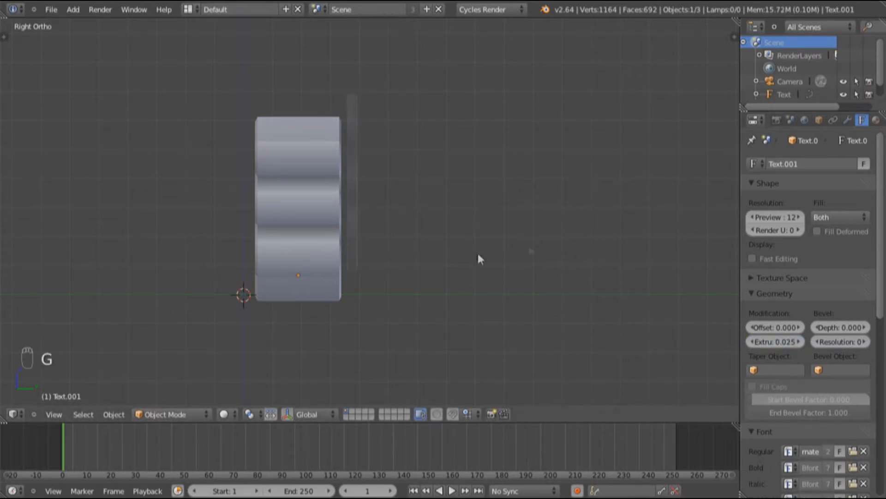
pyautogui.rightClick(558, 237)
# Step: Increase the duplicate text's offset to 0.026 so that it protrudes around the original letters in camera view
pyautogui.moveTo(345, 260); pyautogui.dragTo(406, 265)
pyautogui.press('KP_1')
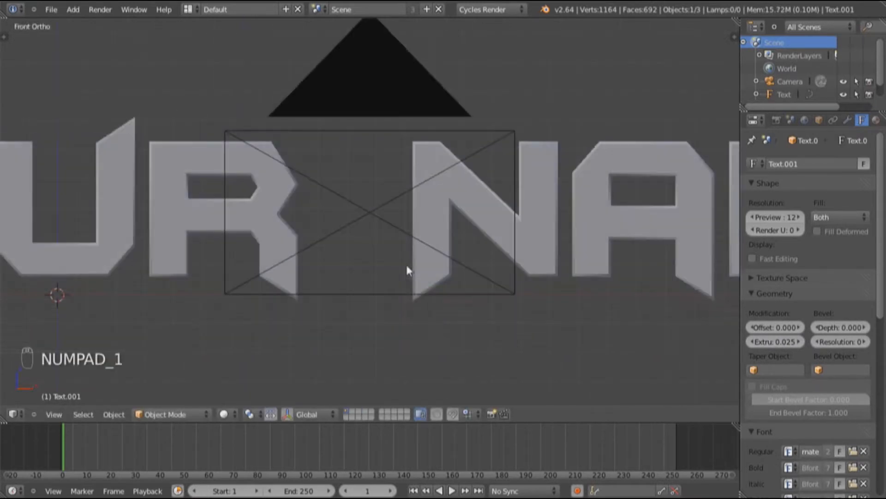
pyautogui.press('KP_0')
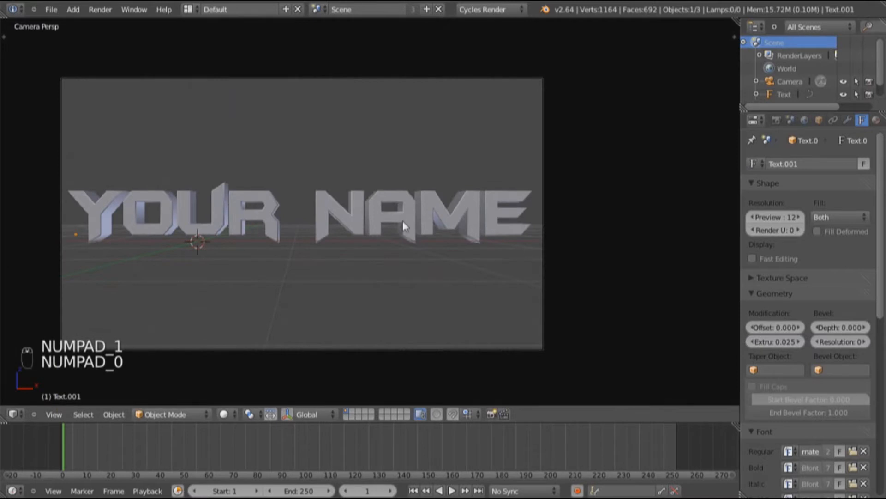
pyautogui.press('Home')
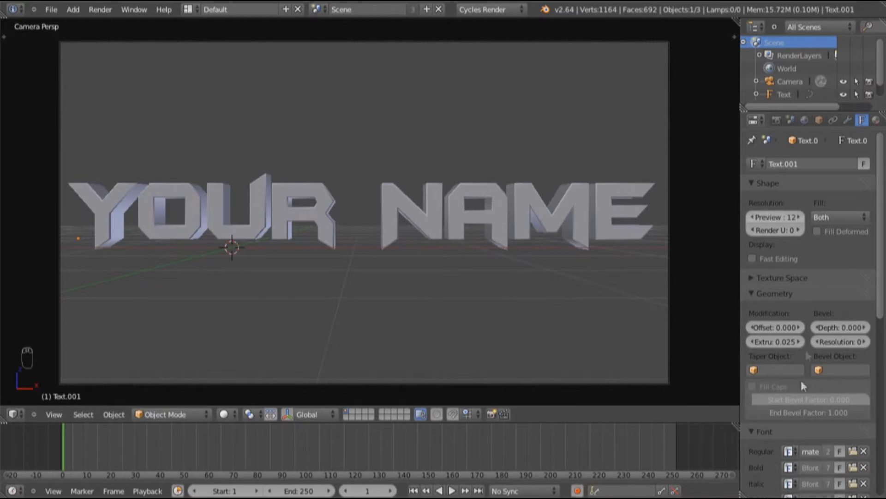
pyautogui.click(802, 327)
pyautogui.click(803, 327)
pyautogui.click(803, 327)
# Step: Fine-tune the duplicate text's offset to 0.028 while checking the outline around the letters up close
pyautogui.scroll(5, 220, 172)
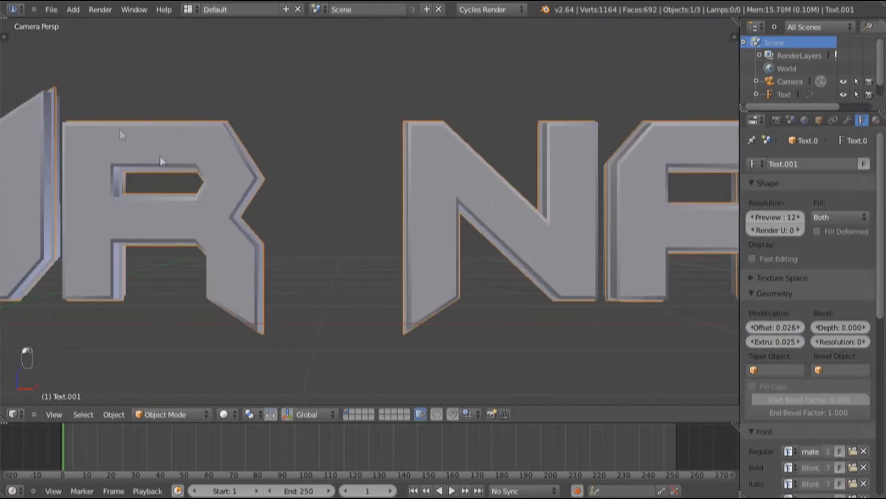
pyautogui.moveTo(120, 128); pyautogui.dragTo(247, 156)
pyautogui.scroll(1, 234, 146)
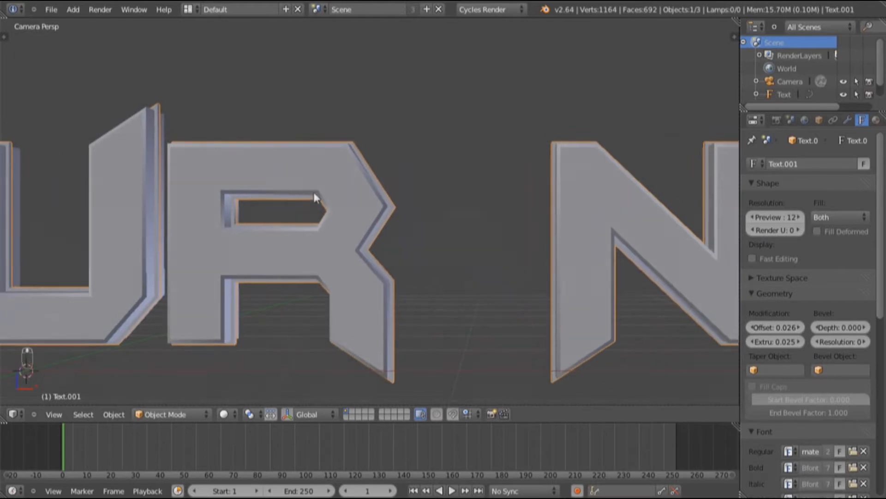
pyautogui.scroll(4, 323, 194)
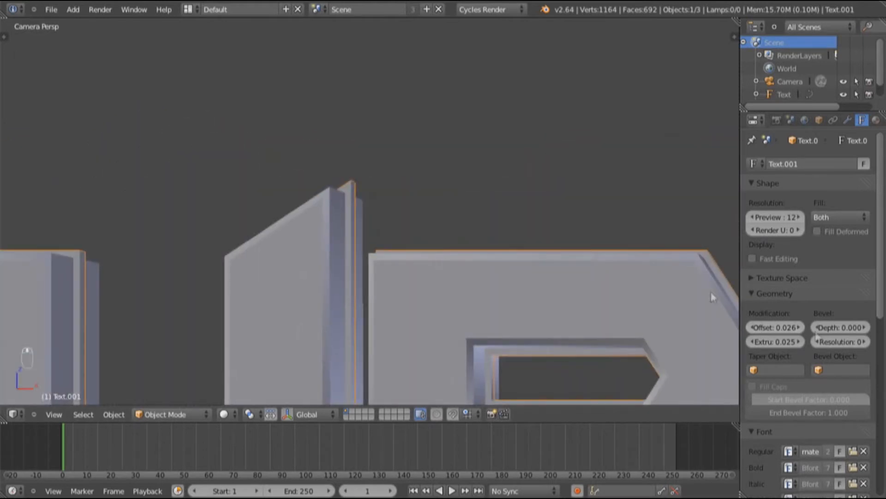
pyautogui.click(802, 327)
pyautogui.click(802, 327)
pyautogui.click(802, 327)
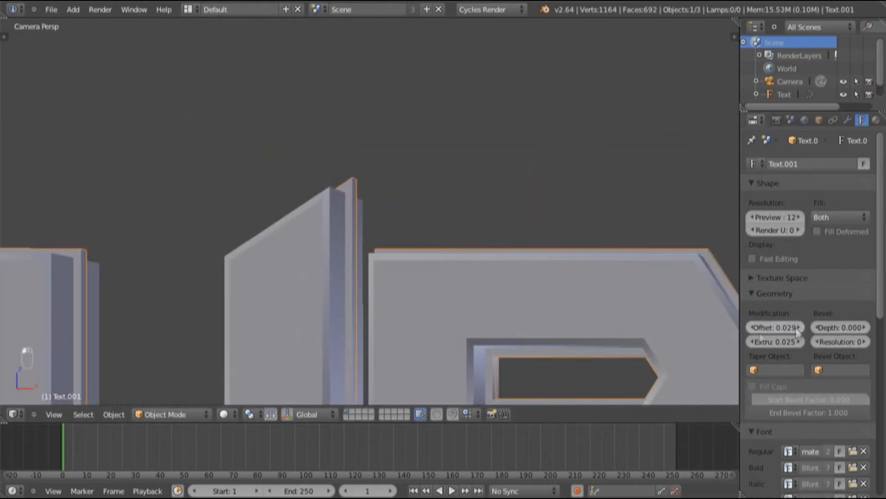
pyautogui.click(752, 328)
pyautogui.click(751, 327)
pyautogui.click(802, 327)
# Step: Move the thin duplicate about 0.1 units along the Y axis towards the front face of the main text
pyautogui.press('KP_3')
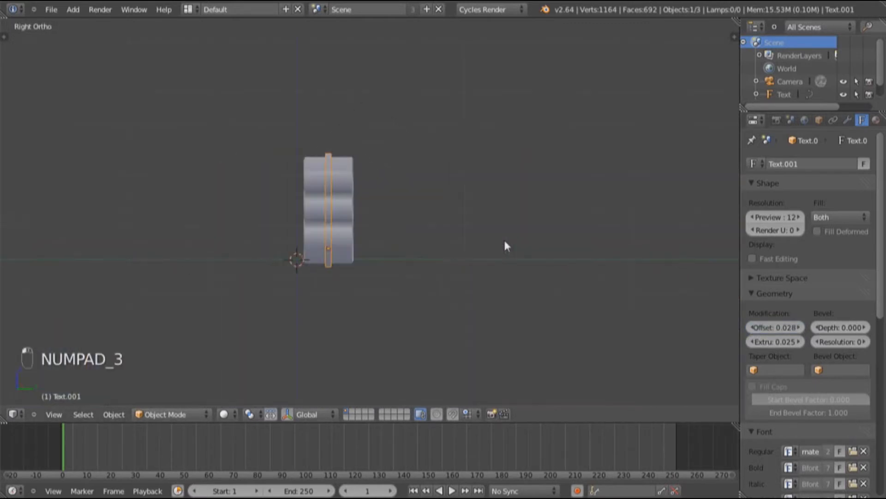
pyautogui.scroll(7, 343, 254)
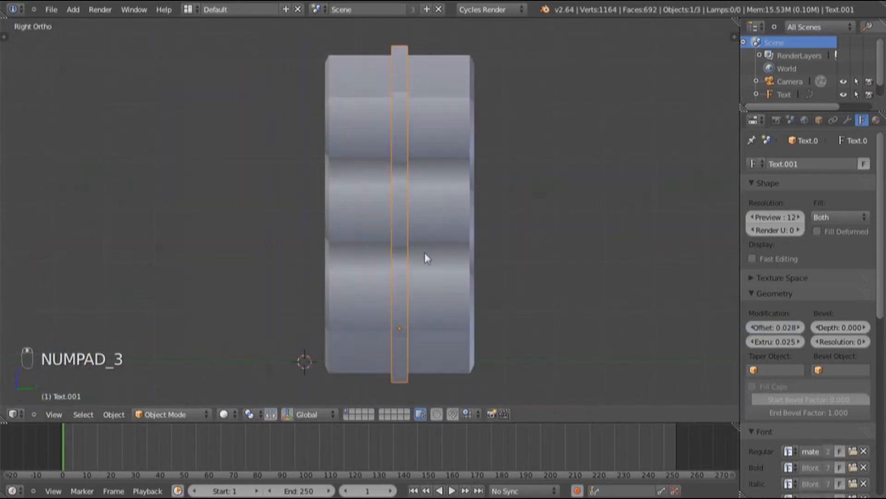
pyautogui.press('g')
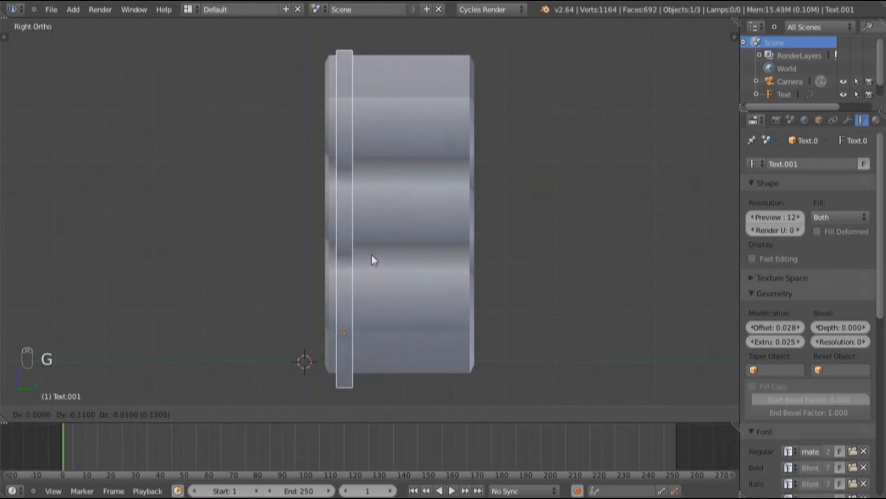
pyautogui.press('y')
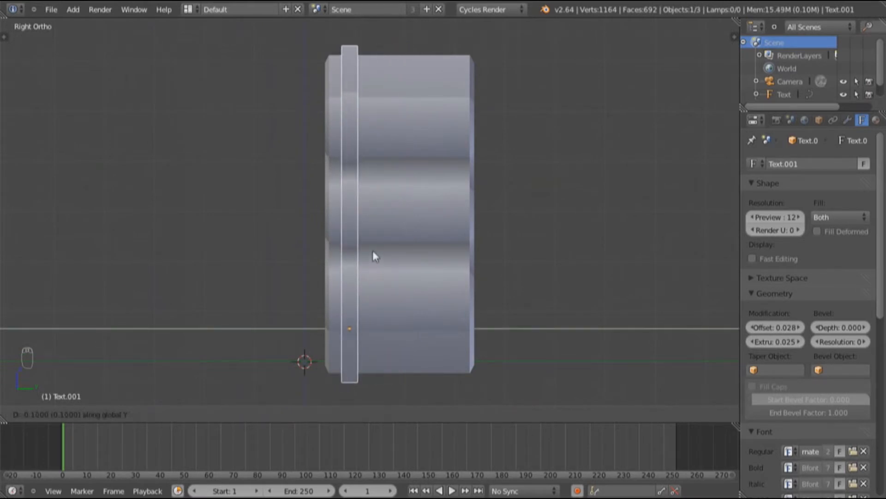
pyautogui.press('Return')
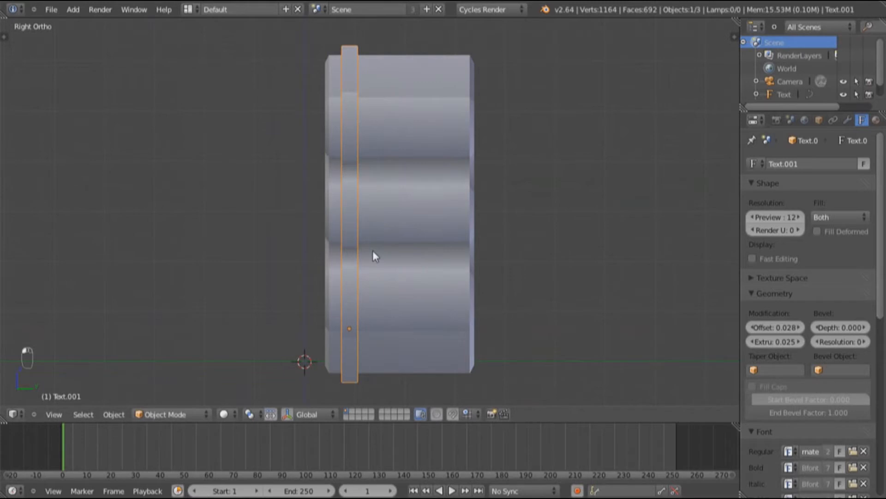
# Step: Duplicate the thin outline text and place the copy a short distance behind it along the Y axis
pyautogui.hotkey('shift', 'd')
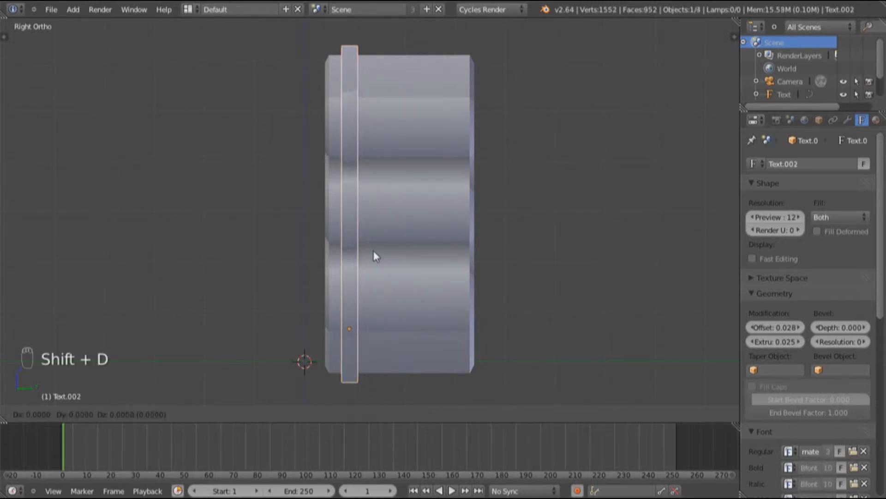
pyautogui.click(407, 257)
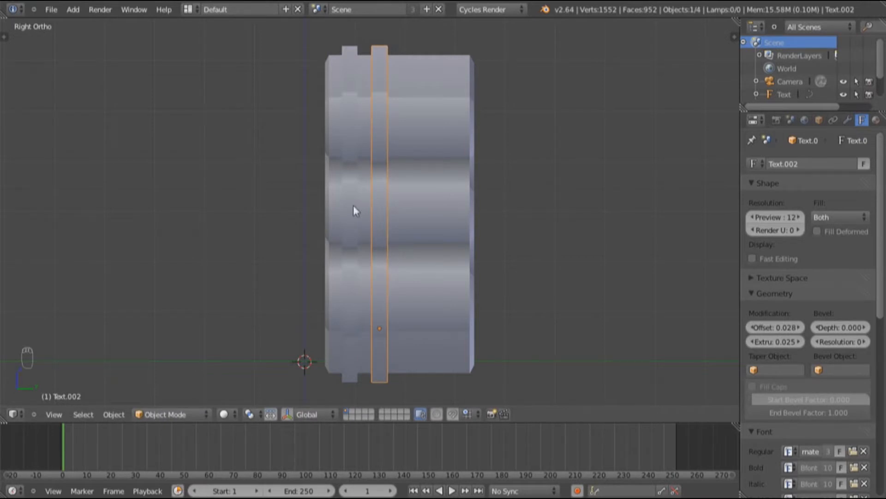
# Step: Repeat the last band duplication twice so that four evenly spaced bands wrap the main text
pyautogui.hotkey('shift', 'r')
pyautogui.hotkey('shift', 'r')
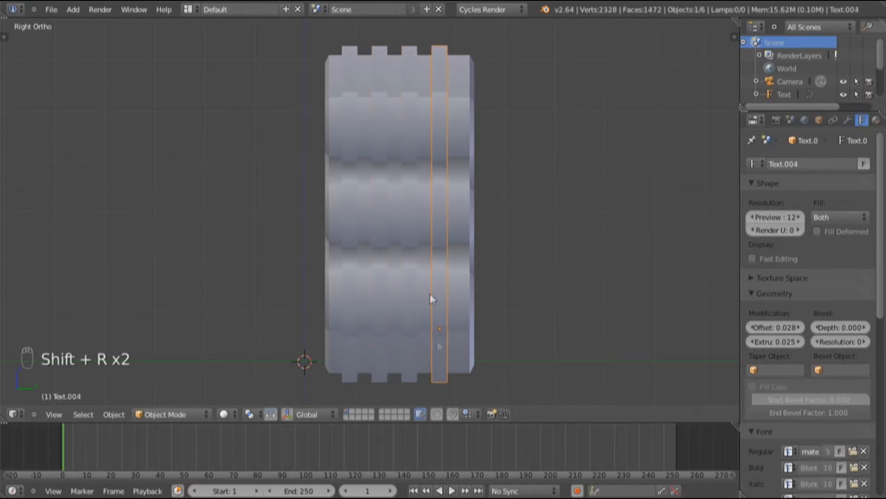
pyautogui.press('g')
pyautogui.rightClick(500, 376)
pyautogui.rightClick(419, 376)
pyautogui.press('g')
pyautogui.rightClick(522, 376)
pyautogui.rightClick(386, 376)
pyautogui.press('g')
pyautogui.rightClick(512, 378)
# Step: Select all four bands and shift them together slightly along the Y axis within the main text's depth
pyautogui.keyDown('shift'); pyautogui.rightClick(347, 379); pyautogui.keyUp('shift')
pyautogui.keyDown('shift'); pyautogui.rightClick(406, 379); pyautogui.keyUp('shift')
pyautogui.keyDown('shift'); pyautogui.rightClick(434, 380); pyautogui.keyUp('shift')
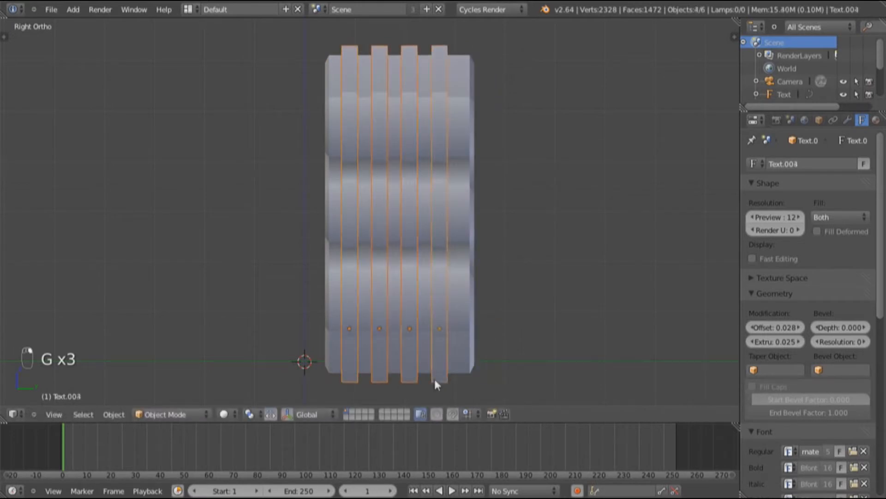
pyautogui.press('g')
pyautogui.press('y')
pyautogui.click(442, 375)
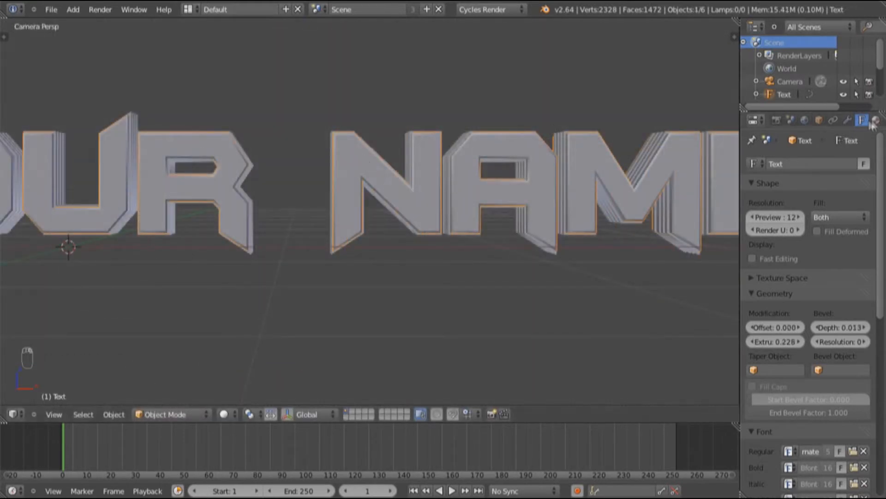
# Step: Create a new Diffuse BSDF material on the main text and give it a tan colour
pyautogui.click(876, 121)
pyautogui.click(788, 203)
pyautogui.click(801, 268)
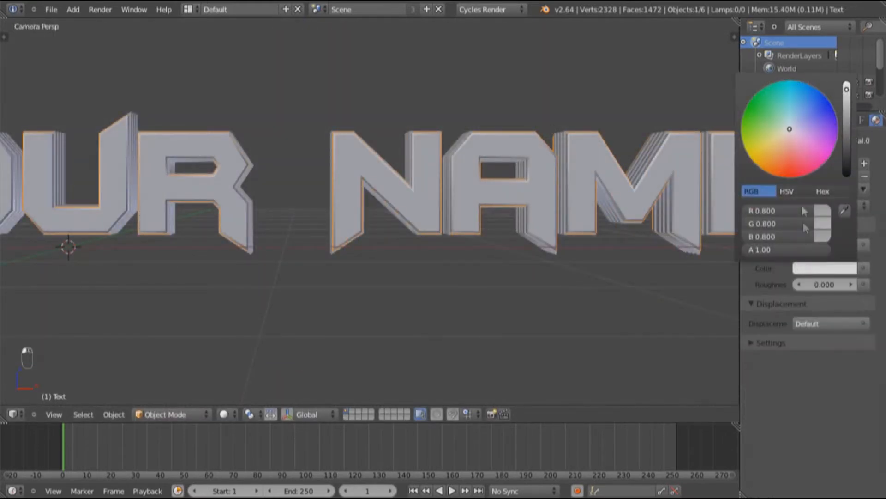
pyautogui.click(805, 101)
pyautogui.moveTo(805, 101)
pyautogui.mouseDown()
pyautogui.moveTo(820, 109)
pyautogui.moveTo(774, 155)
pyautogui.mouseUp()
pyautogui.moveTo(847, 91); pyautogui.dragTo(849, 104)
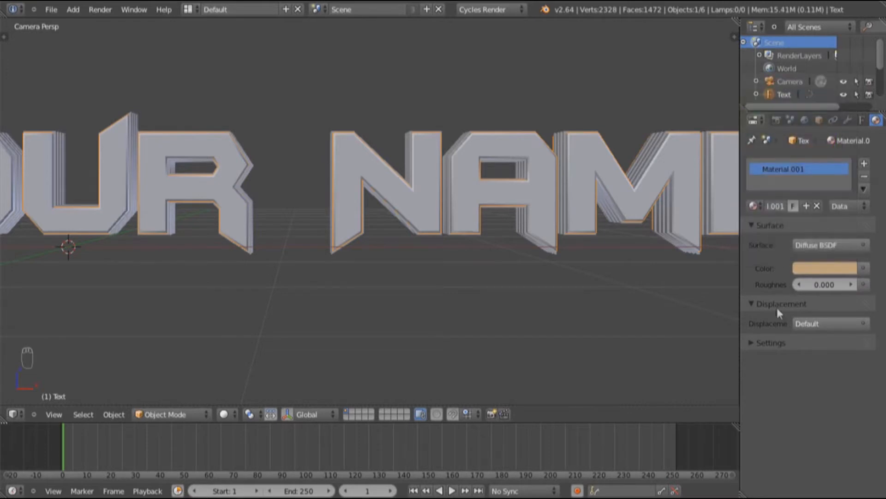
# Step: Copy the main text material's tan diffuse colour to its viewport colour
pyautogui.click(751, 305)
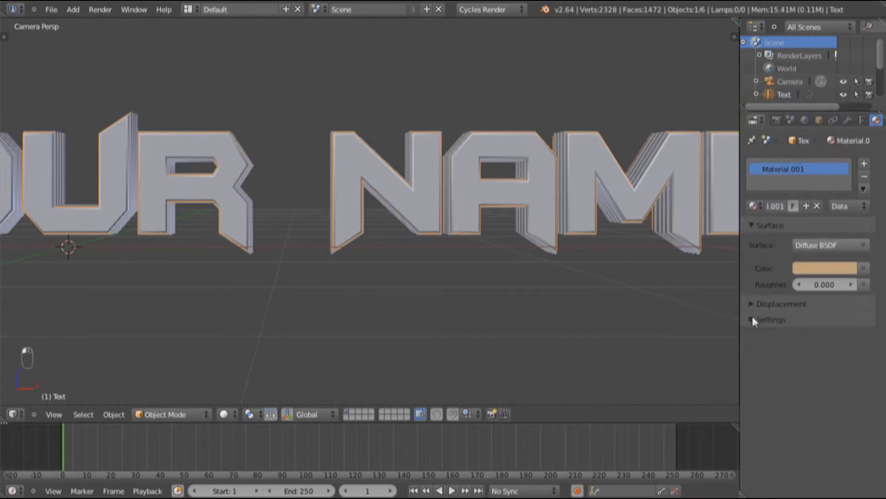
pyautogui.click(751, 318)
pyautogui.hotkey('ctrl', 'c')
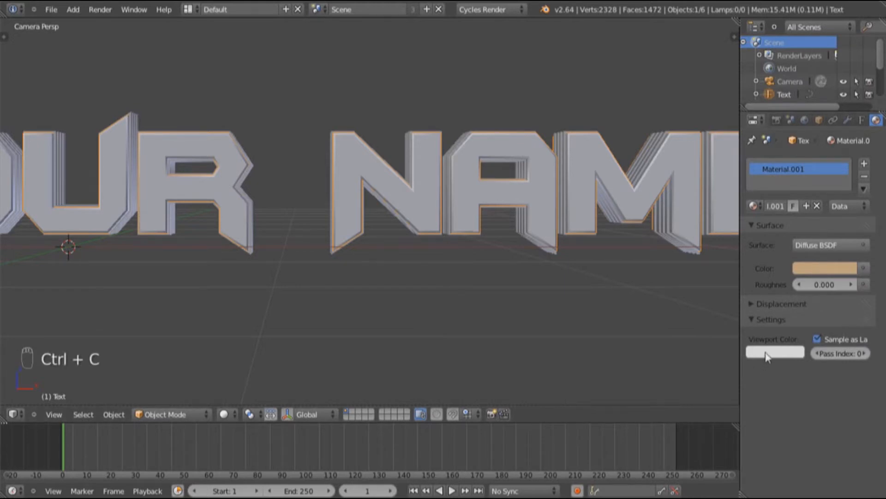
pyautogui.hotkey('ctrl', 'v')
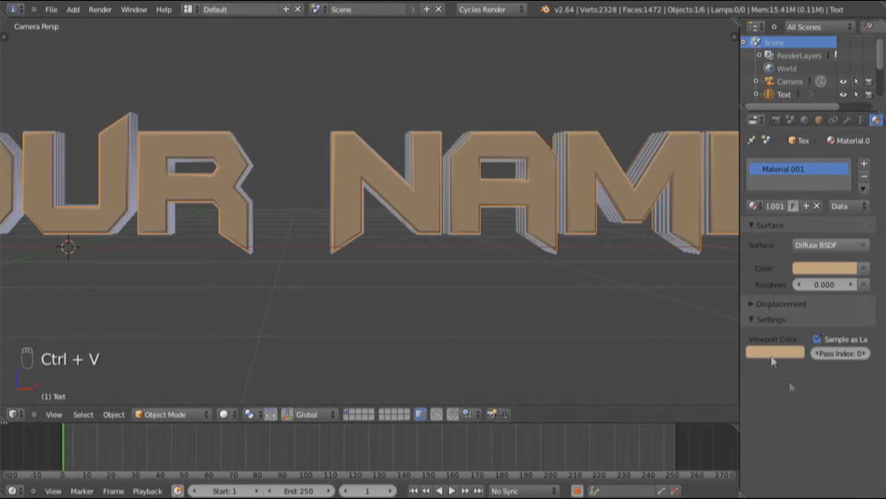
pyautogui.click(747, 317)
# Step: Create a new diffuse material on the frontmost band and darken its colour to grey at about 0.367 per RGB channel
pyautogui.moveTo(573, 227); pyautogui.dragTo(454, 207)
pyautogui.scroll(-5, 544, 212)
pyautogui.moveTo(627, 204); pyautogui.dragTo(417, 278)
pyautogui.scroll(3, 571, 214)
pyautogui.moveTo(665, 277); pyautogui.dragTo(394, 201)
pyautogui.rightClick(471, 207)
pyautogui.click(775, 206)
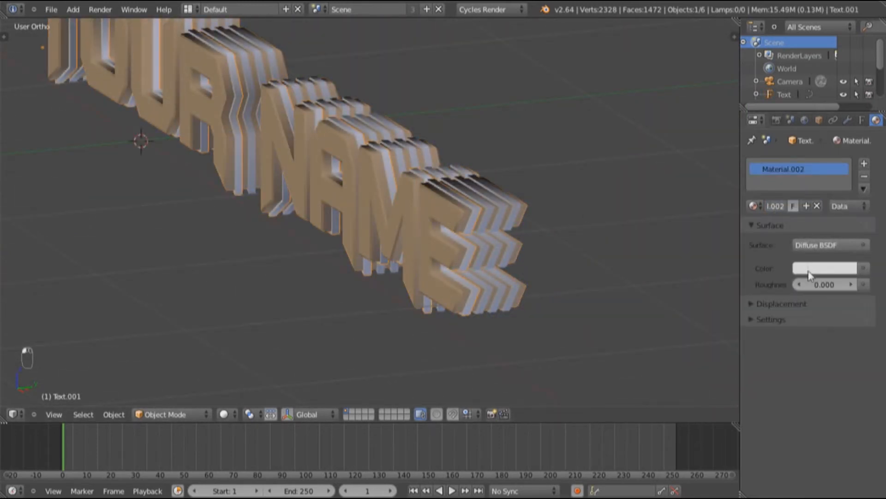
pyautogui.click(809, 272)
pyautogui.moveTo(847, 109); pyautogui.dragTo(848, 119)
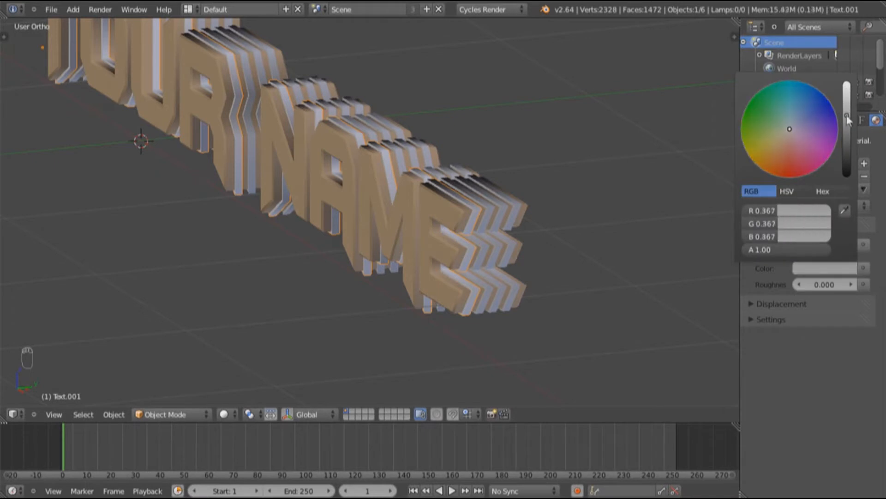
# Step: Copy the band material's grey diffuse colour to its viewport colour
pyautogui.click(755, 319)
pyautogui.hotkey('ctrl', 'c')
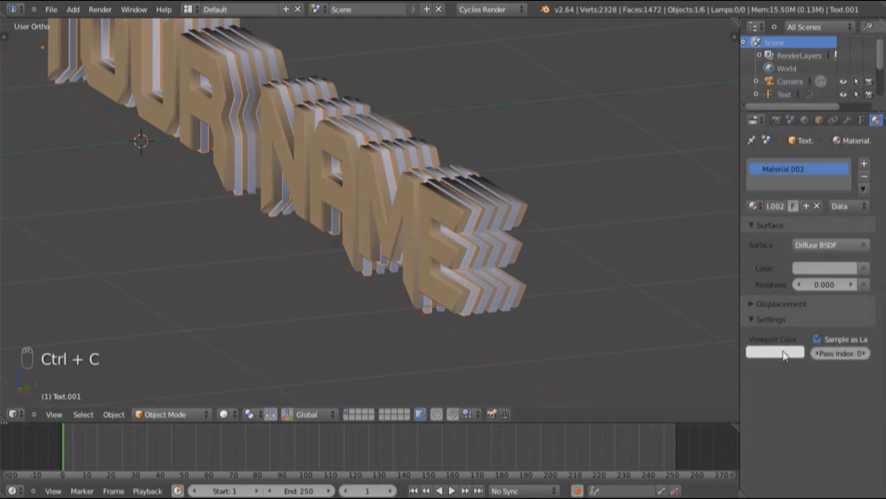
pyautogui.hotkey('ctrl', 'v')
# Step: Link the frontmost band's grey material to the other three bands and check the rear bands' material
pyautogui.scroll(5, 503, 239)
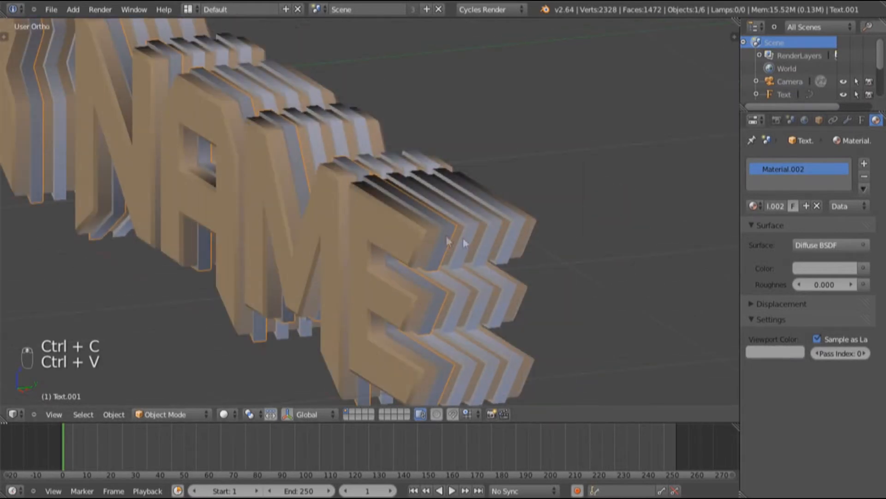
pyautogui.rightClick(465, 238)
pyautogui.keyDown('shift'); pyautogui.rightClick(495, 231); pyautogui.keyUp('shift')
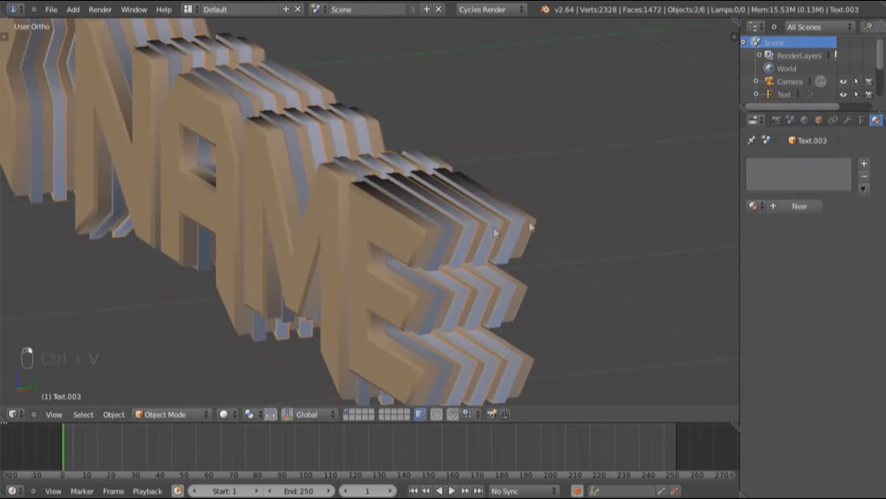
pyautogui.keyDown('shift'); pyautogui.rightClick(523, 221); pyautogui.keyUp('shift')
pyautogui.keyDown('shift'); pyautogui.rightClick(442, 236); pyautogui.keyUp('shift')
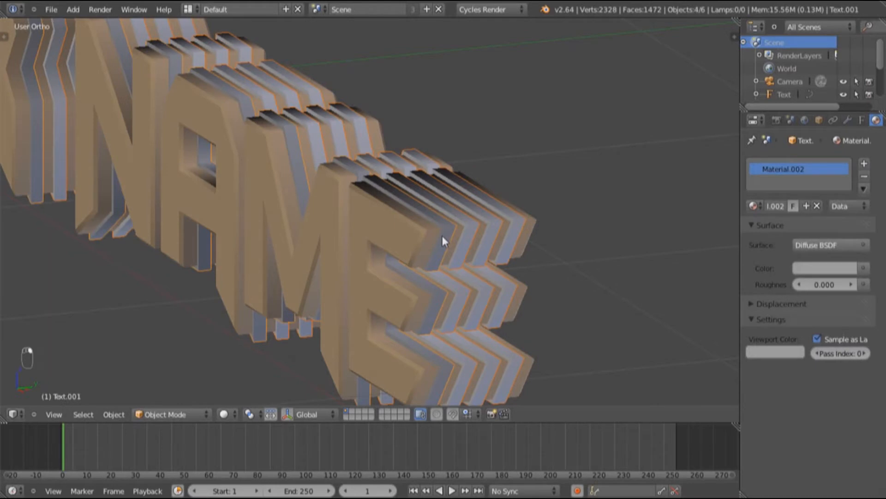
pyautogui.hotkey('ctrl', 'l')
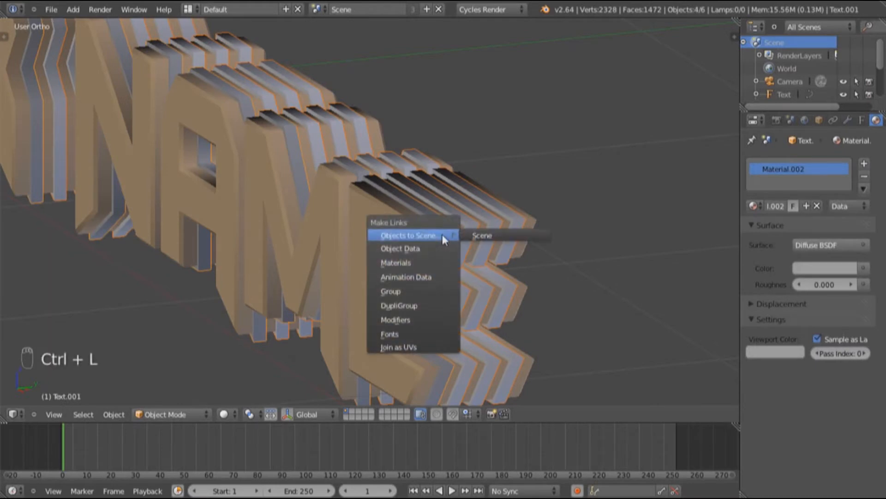
pyautogui.click(423, 263)
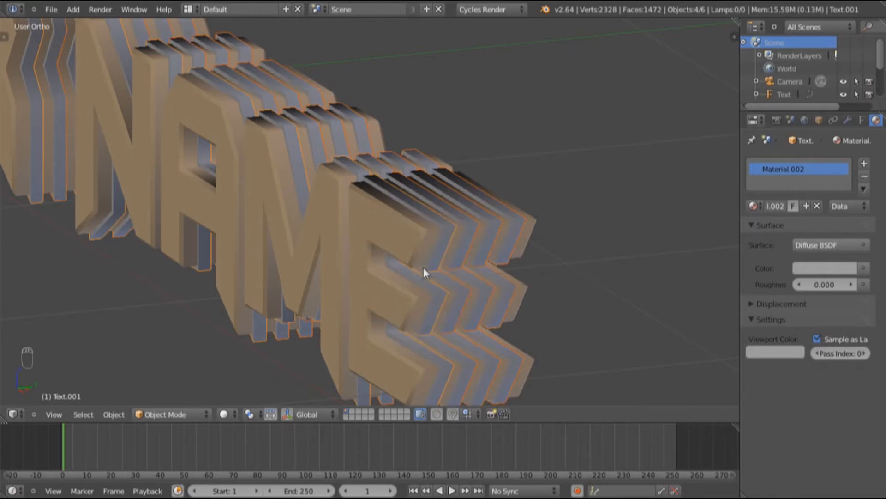
pyautogui.rightClick(459, 245)
pyautogui.rightClick(514, 226)
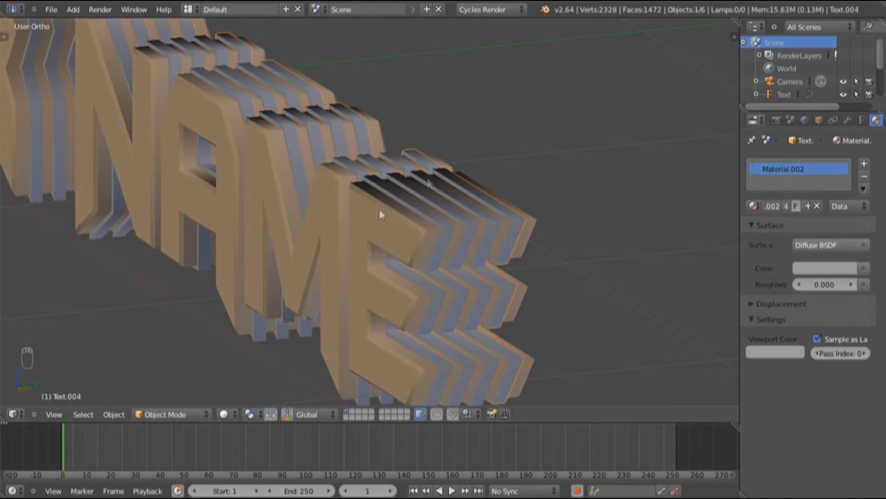
# Step: Return to the camera view and set the world background colour to black
pyautogui.press('KP_0')
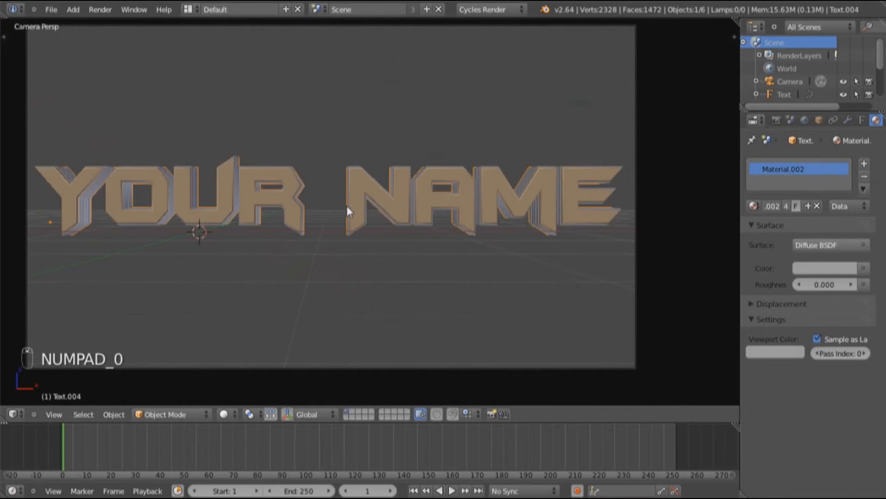
pyautogui.moveTo(582, 235); pyautogui.dragTo(620, 256)
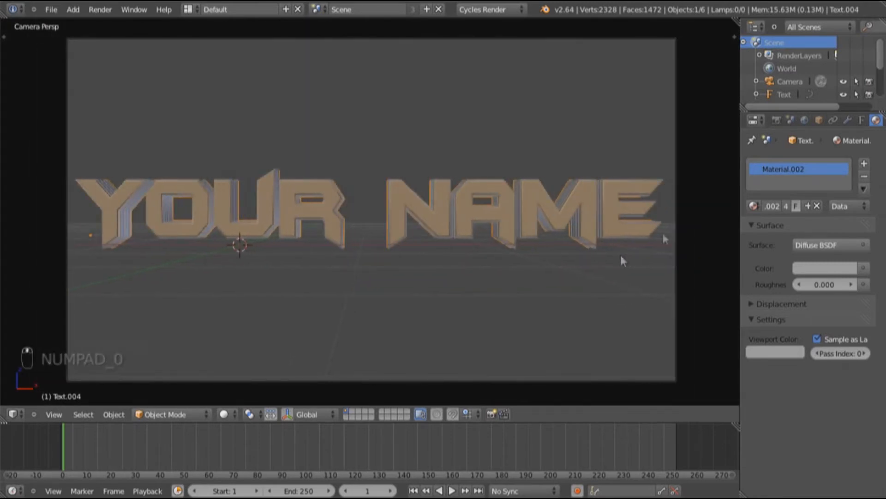
pyautogui.click(778, 119)
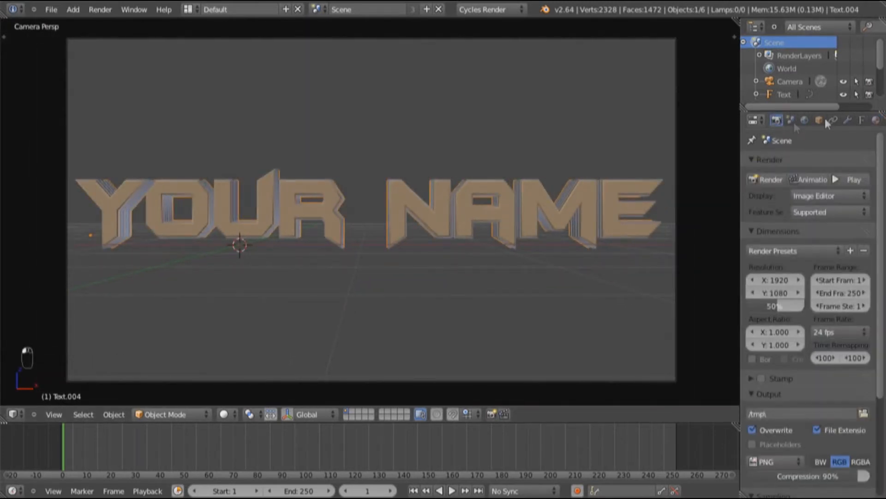
pyautogui.click(805, 120)
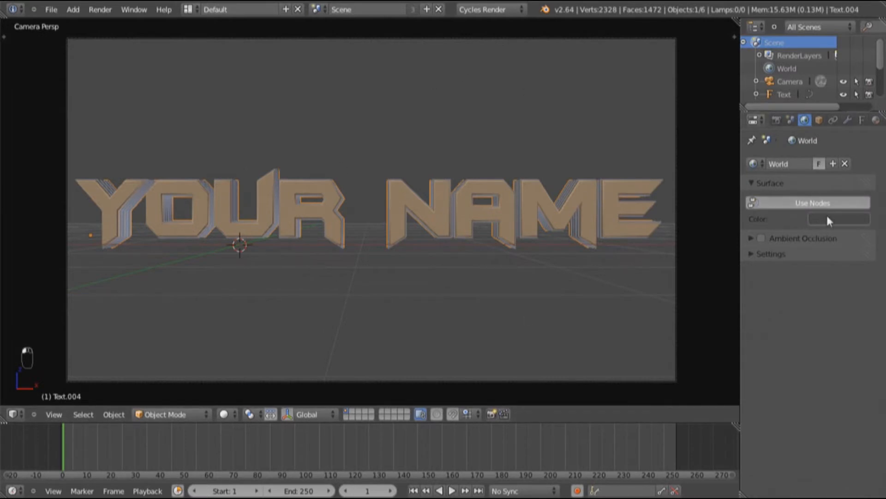
pyautogui.click(845, 216)
pyautogui.click(859, 142)
pyautogui.click(808, 315)
pyautogui.moveTo(492, 274); pyautogui.dragTo(505, 279)
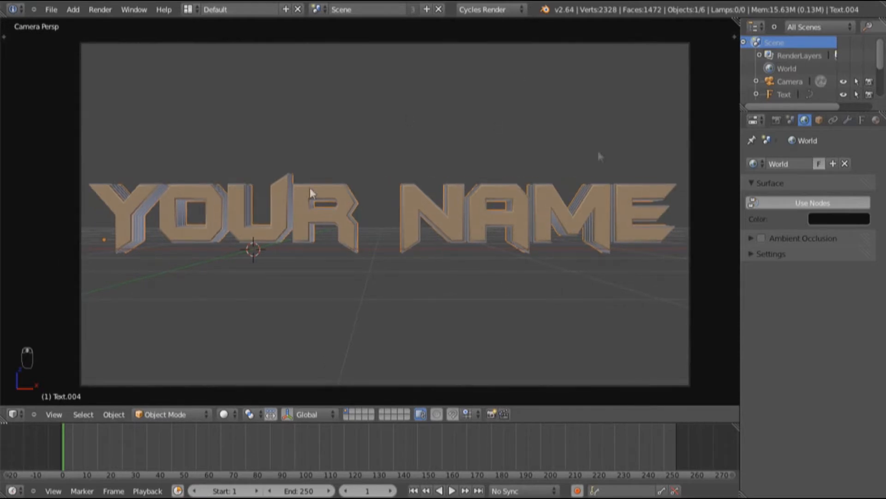
# Step: Add a plane, move it above and in front of the text near the camera, and rotate it about -54° in side view
pyautogui.press('KP_3')
pyautogui.hotkey('shift', 'a')
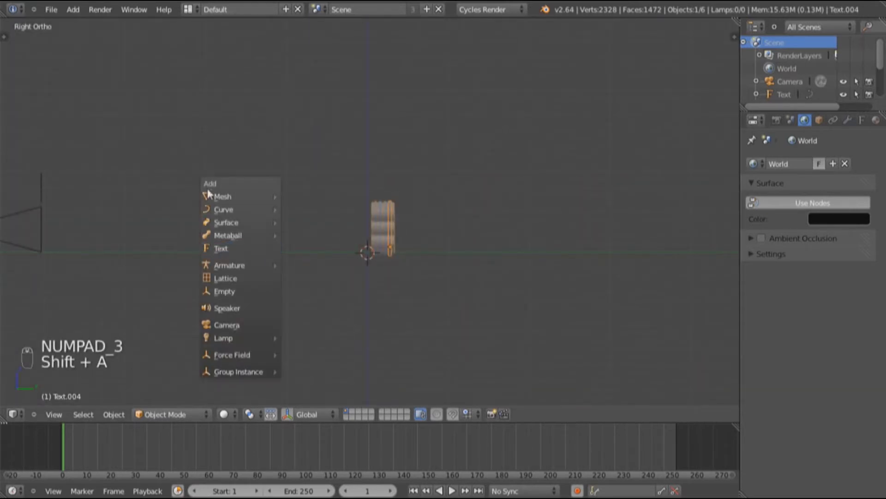
pyautogui.moveTo(243, 193)
pyautogui.click(306, 198)
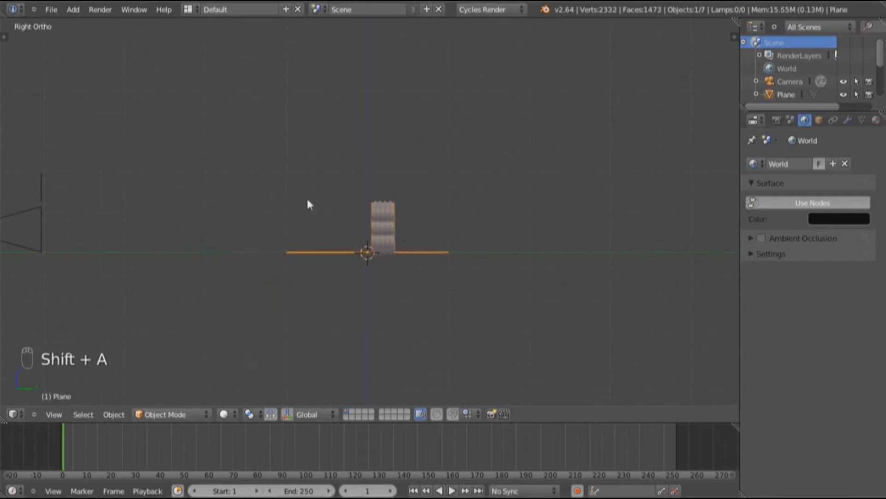
pyautogui.press('g')
pyautogui.press('r')
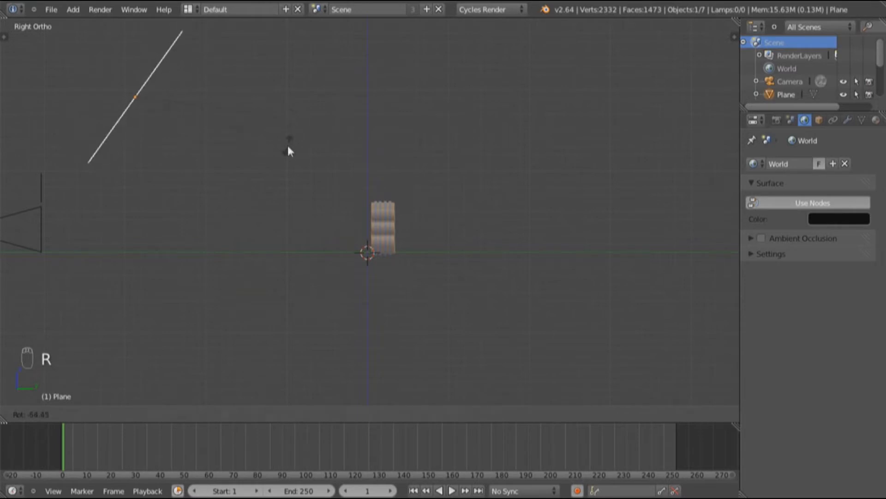
pyautogui.click(288, 147)
# Step: Undo the plane's rotation and redo it
pyautogui.press('d')
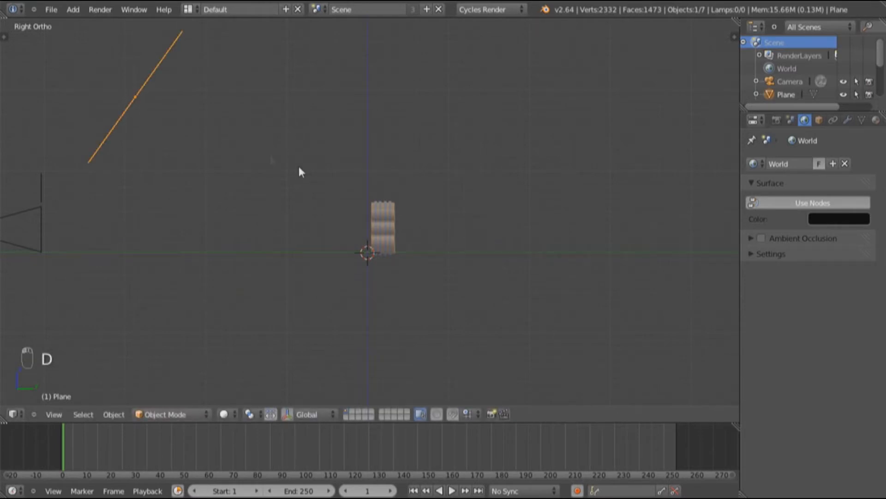
pyautogui.hotkey('shift', 'z')
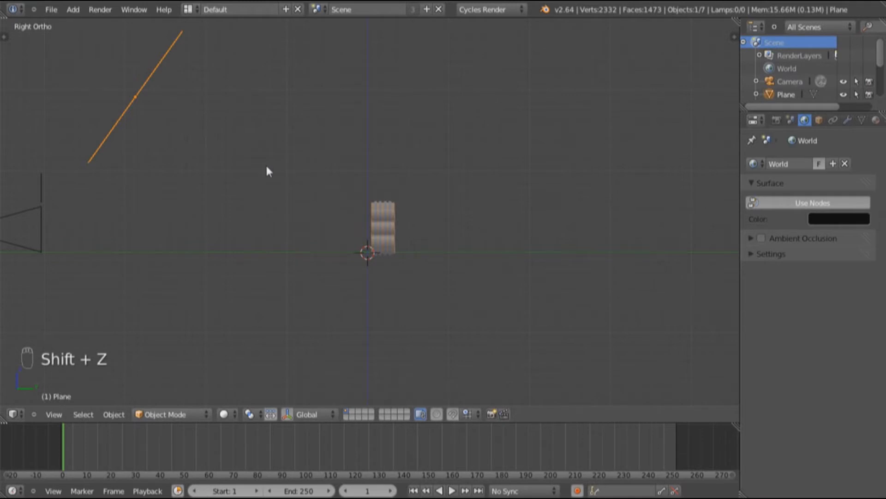
pyautogui.hotkey('ctrl', 'z')
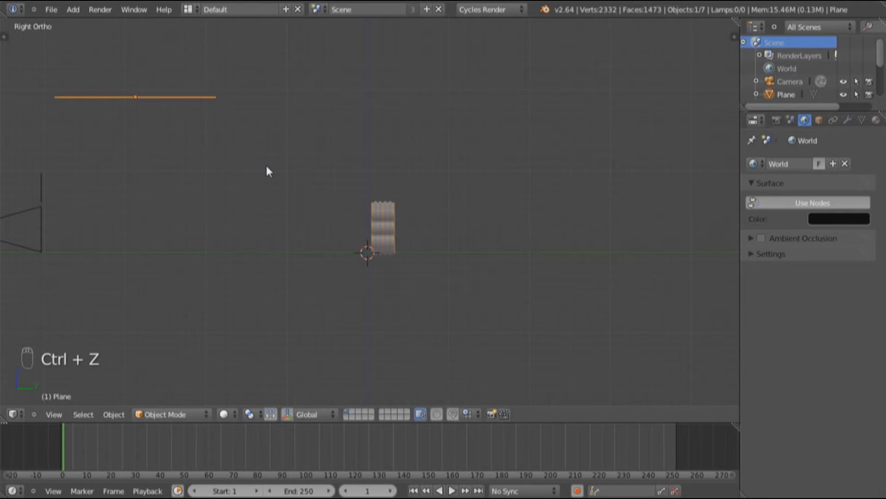
pyautogui.hotkey('ctrl', 'shift', 'z')
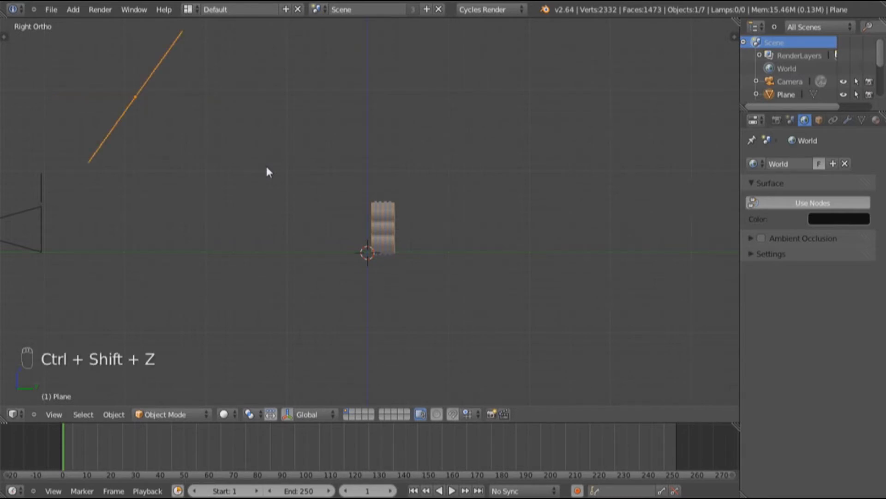
# Step: Nudge the tilted plane slightly up and towards the camera, and centre it over the text along the X axis
pyautogui.press('g')
pyautogui.click(280, 178)
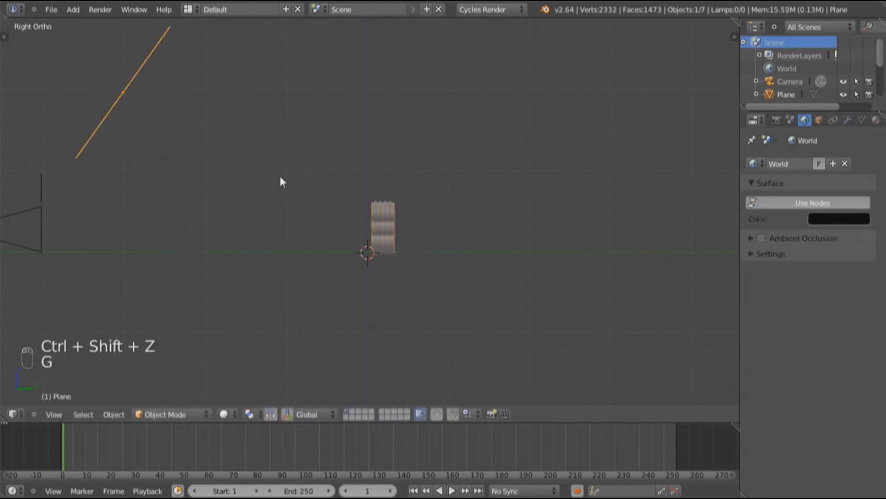
pyautogui.press('KP_1')
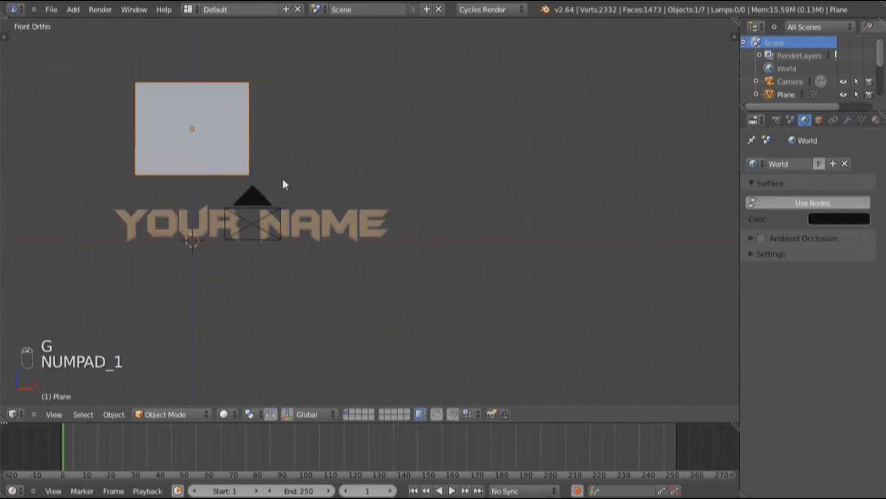
pyautogui.press('g')
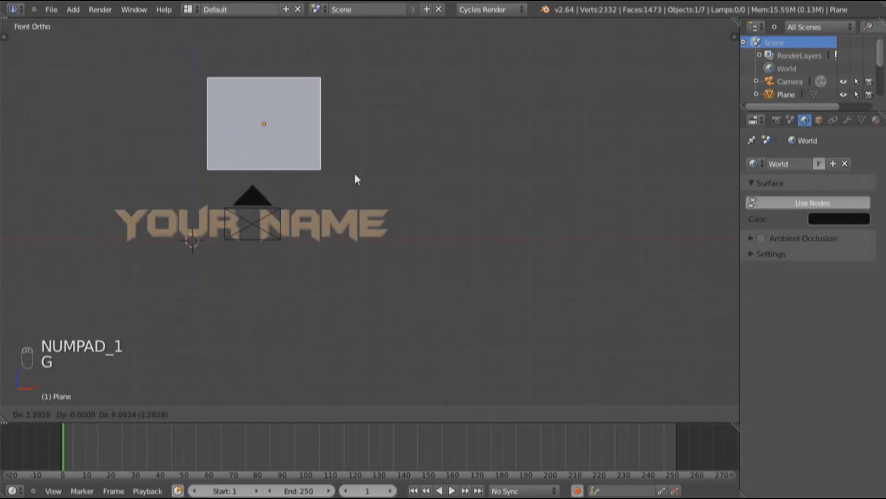
pyautogui.press('x')
pyautogui.click(345, 178)
# Step: Stretch the plane along the X axis until it extends past both ends of the text, and view it from the side
pyautogui.press('s')
pyautogui.press('x')
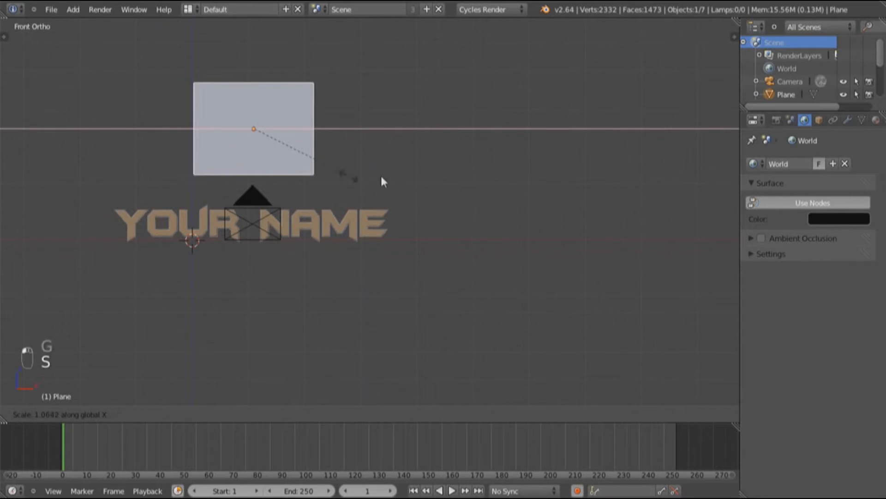
pyautogui.click(597, 193)
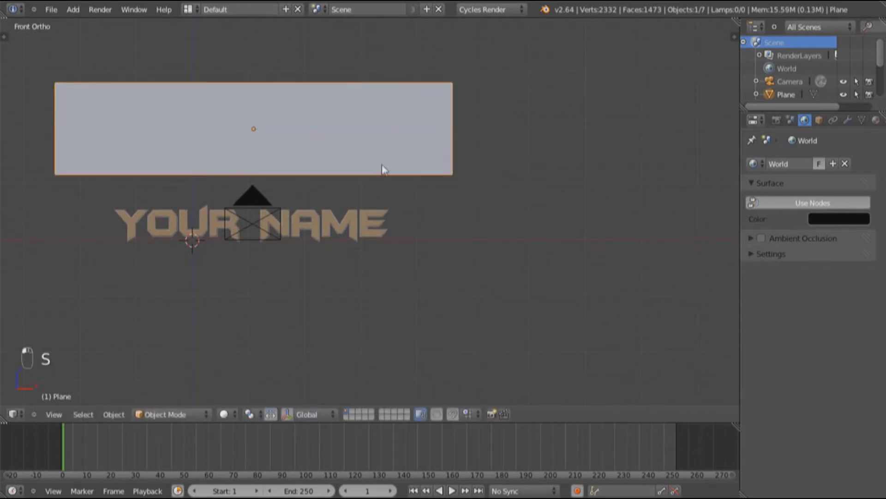
pyautogui.press('KP_3')
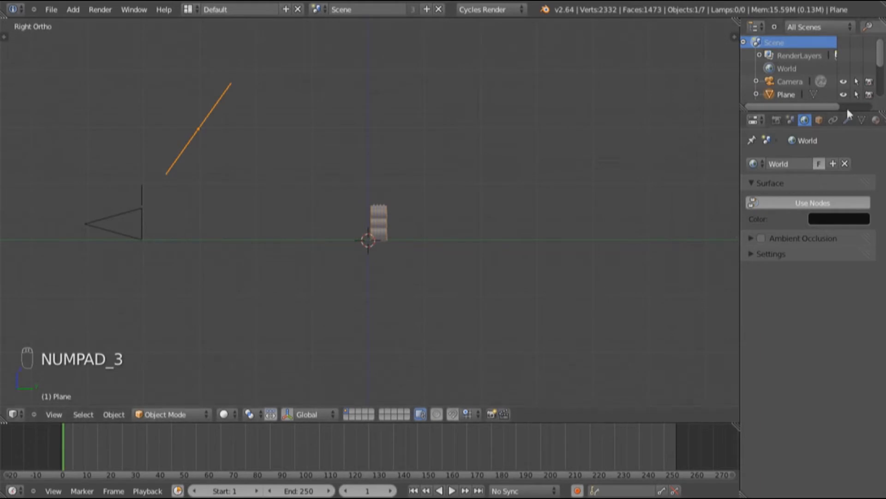
# Step: Give the overhead plane a new material with an Emission surface and set its strength to 4
pyautogui.click(876, 120)
pyautogui.click(811, 206)
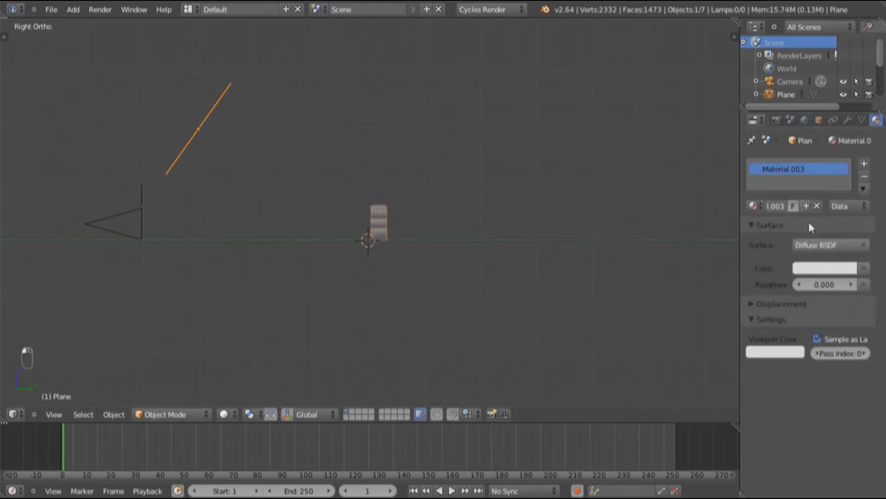
pyautogui.click(807, 243)
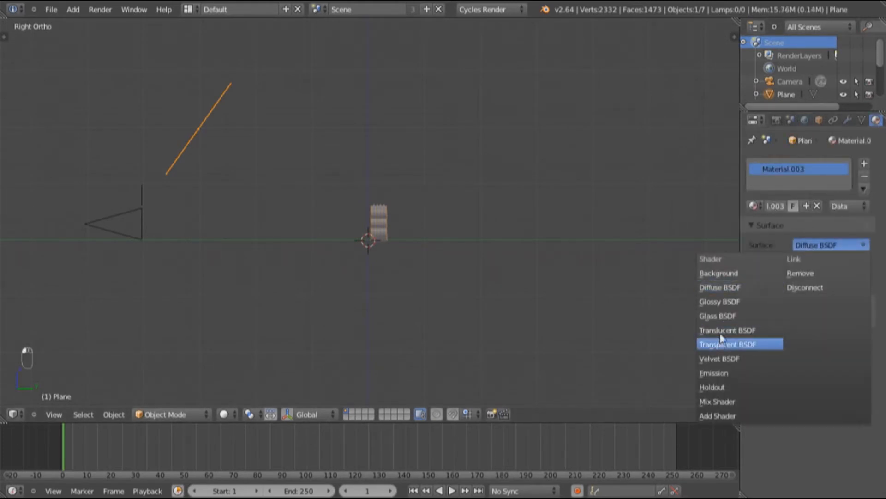
pyautogui.click(717, 374)
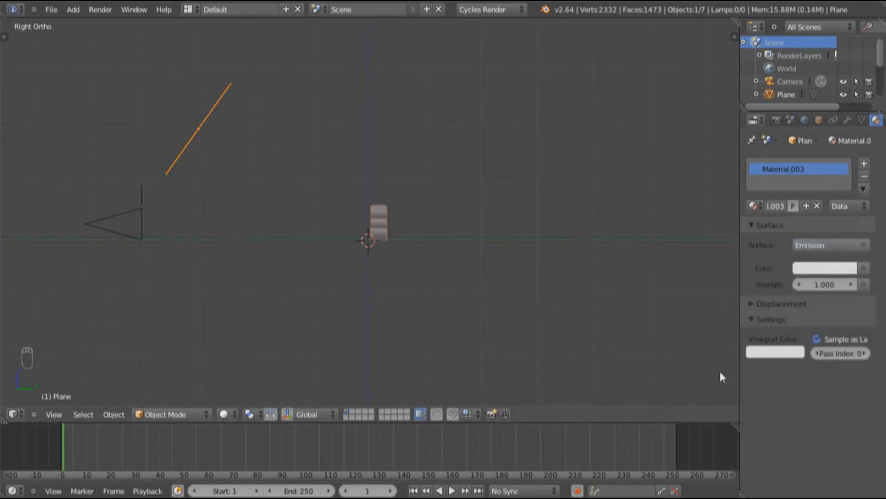
pyautogui.click(762, 319)
pyautogui.click(825, 267)
pyautogui.click(824, 284)
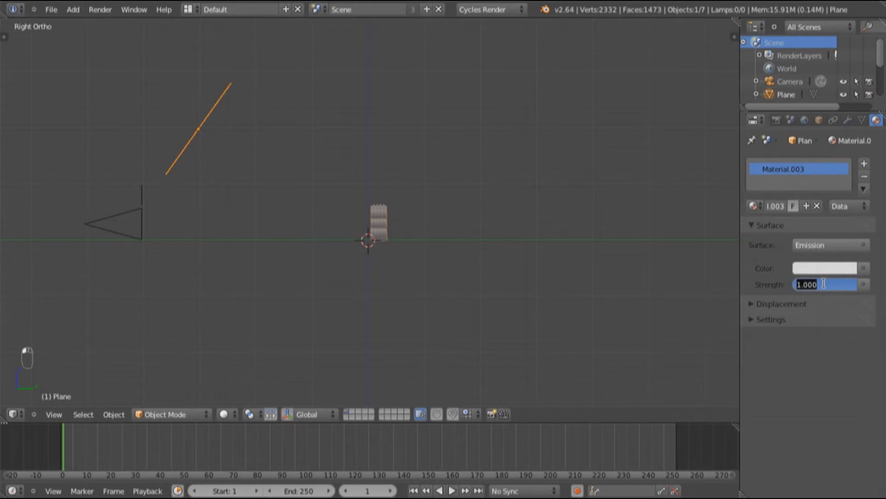
pyautogui.write('4')
pyautogui.press('Return')
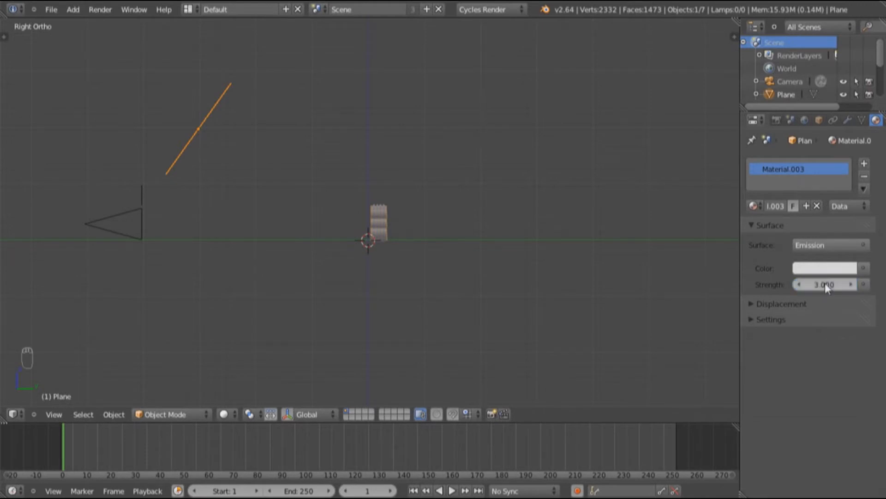
# Step: Preview the lit text through the camera in rendered shading
pyautogui.press('KP_0')
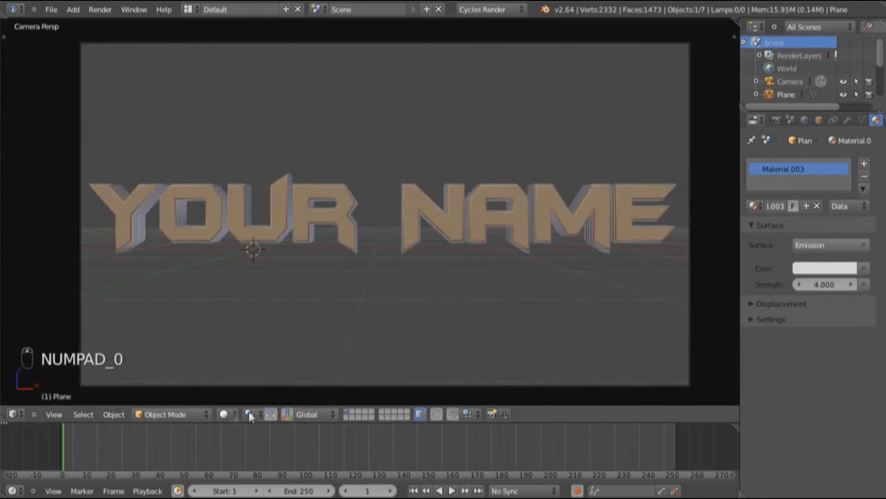
pyautogui.click(226, 414)
pyautogui.click(228, 330)
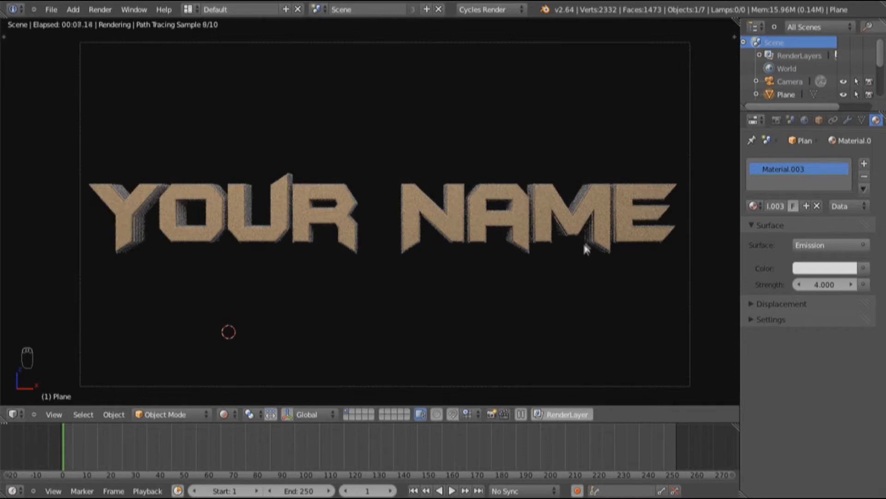
# Step: Back in solid side view, duplicate the light plane, place the copy below and behind the text, and rotate it to a shallower tilt
pyautogui.press('KP_3')
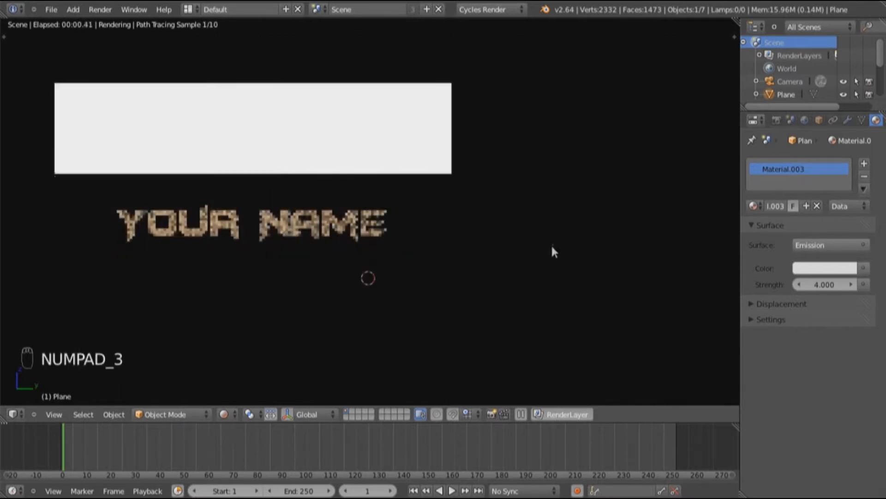
pyautogui.press('z')
pyautogui.press('z')
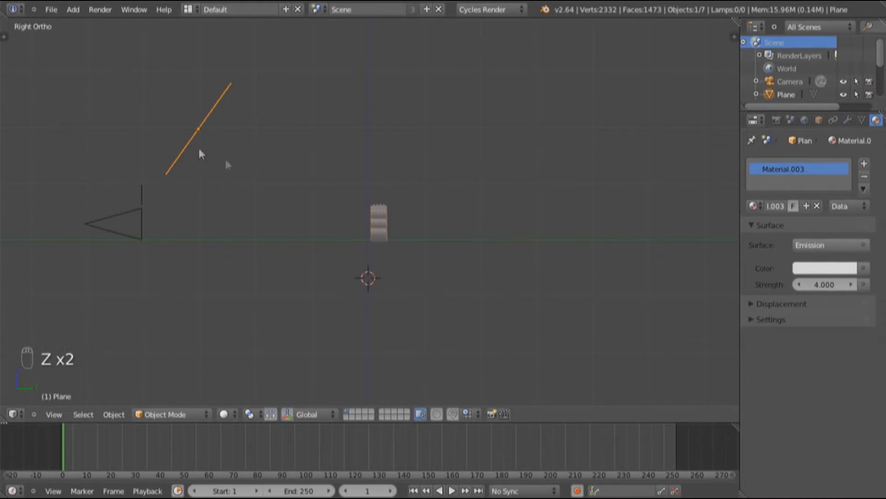
pyautogui.hotkey('shift', 'd')
pyautogui.click(455, 381)
pyautogui.press('r')
pyautogui.press('g')
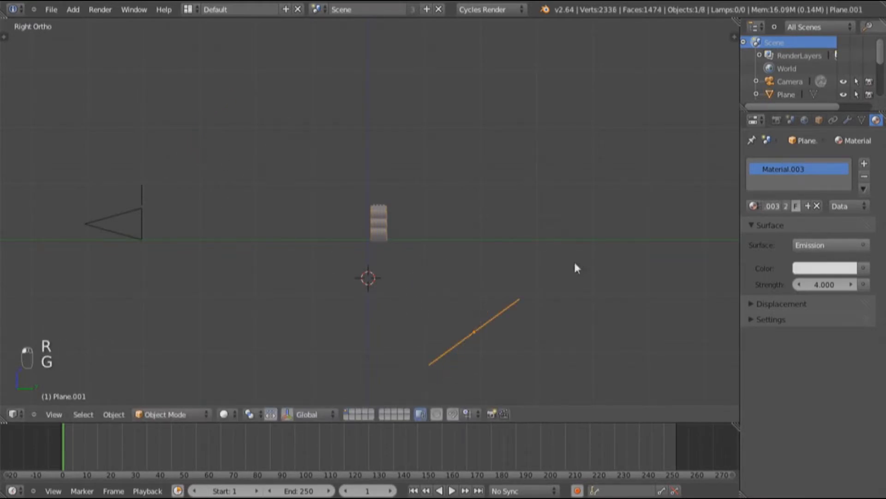
pyautogui.press('g')
pyautogui.click(568, 270)
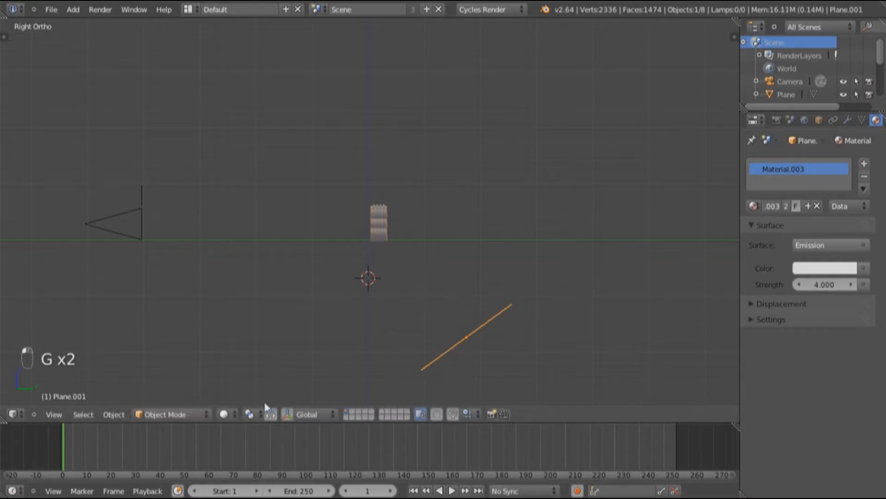
# Step: Make the lower plane's material a single-user copy and set its emission strength to 2
pyautogui.click(225, 415)
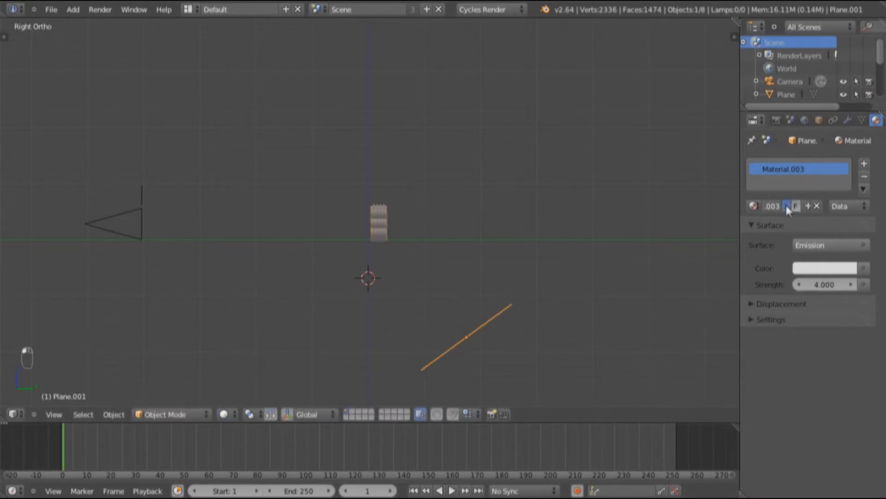
pyautogui.click(814, 284)
pyautogui.write('2')
pyautogui.press('Return')
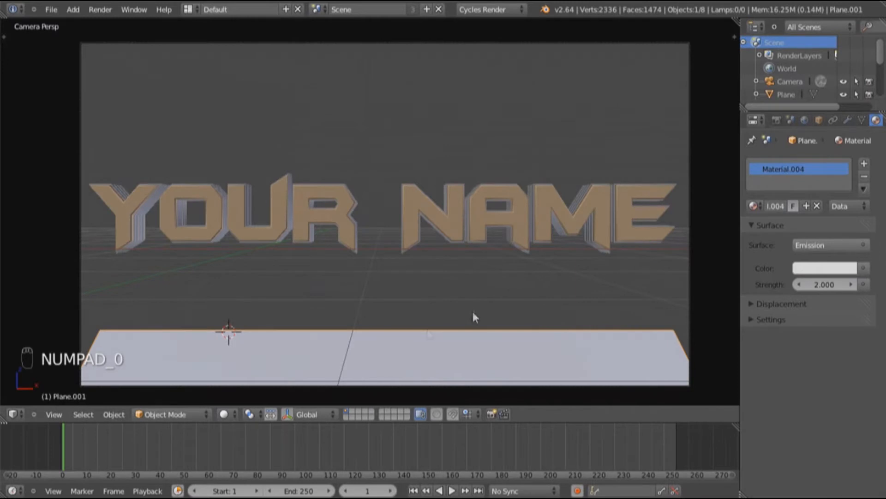
# Step: Lower the duplicated plane along the Z axis in camera view until it is out of the camera frame
pyautogui.scroll(-6, 474, 314)
pyautogui.scroll(4, 432, 268)
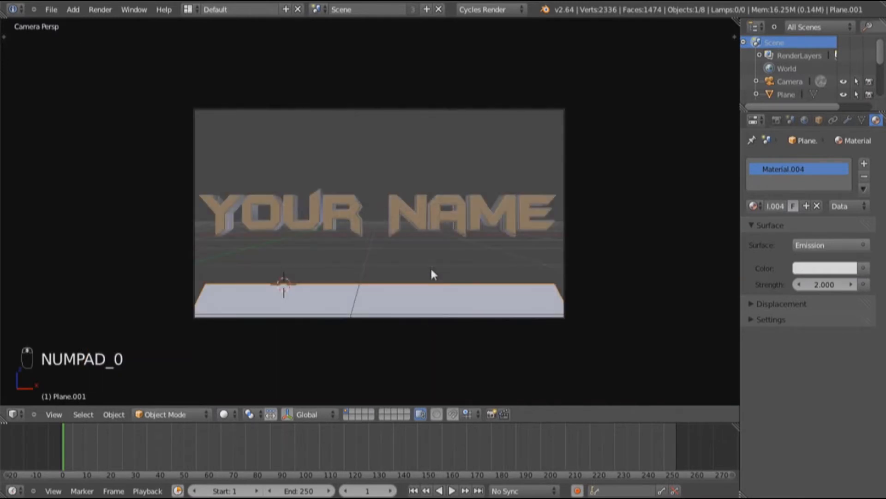
pyautogui.press('g')
pyautogui.press('z')
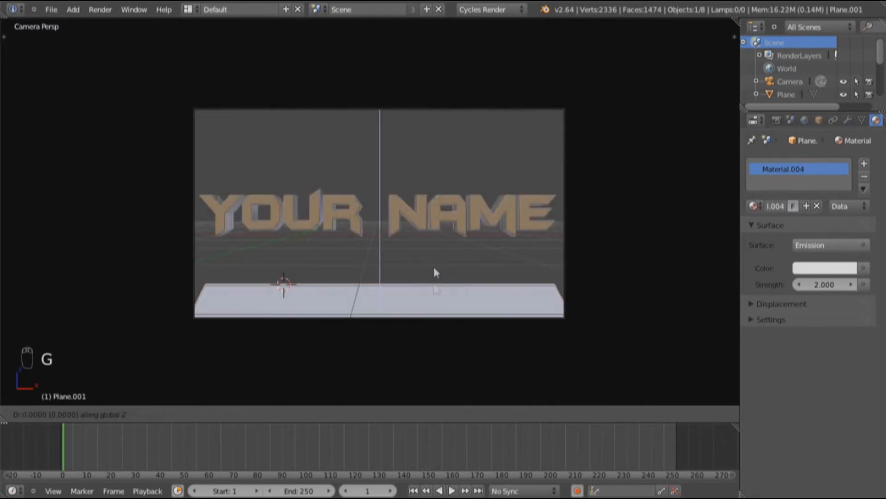
pyautogui.click(433, 310)
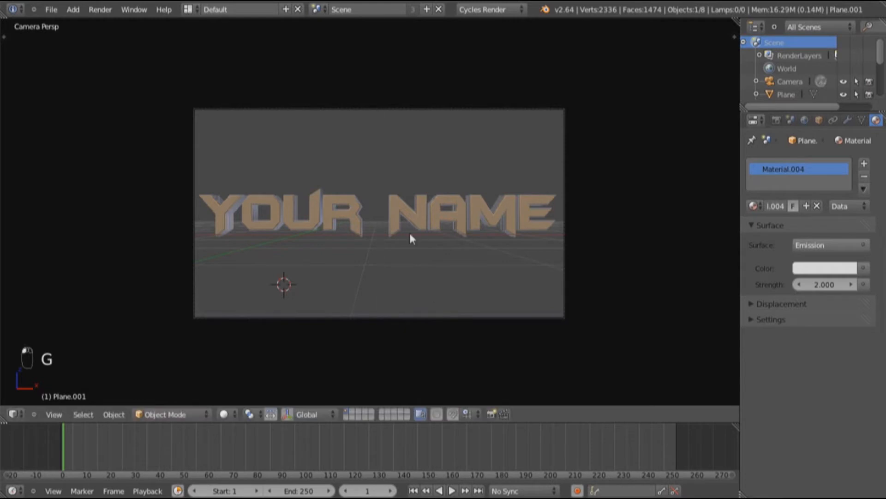
# Step: Rotate the lower plane to a slightly flatter tilt in side view
pyautogui.scroll(2, 444, 239)
pyautogui.moveTo(444, 239); pyautogui.dragTo(346, 240)
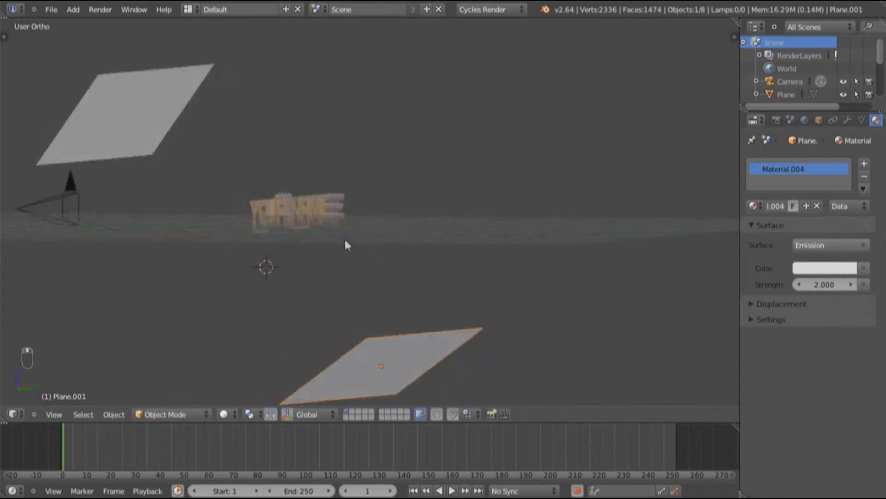
pyautogui.press('KP_0')
pyautogui.press('KP_3')
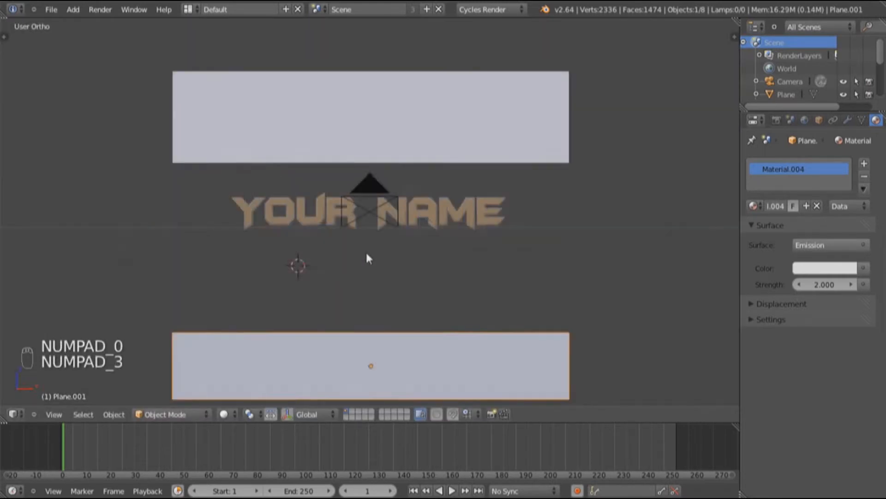
pyautogui.press('r')
pyautogui.click(423, 226)
# Step: Preview the text with both lights in rendered shading through the camera, and show and hide the render result
pyautogui.press('KP_0')
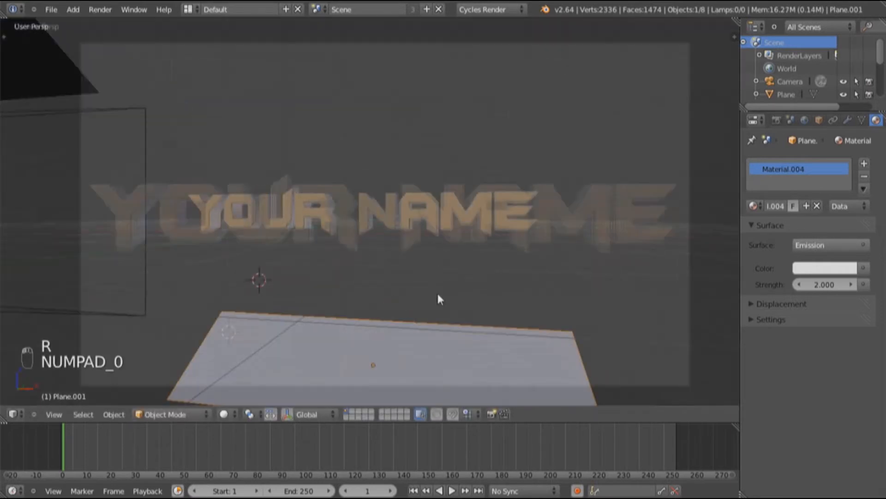
pyautogui.click(224, 414)
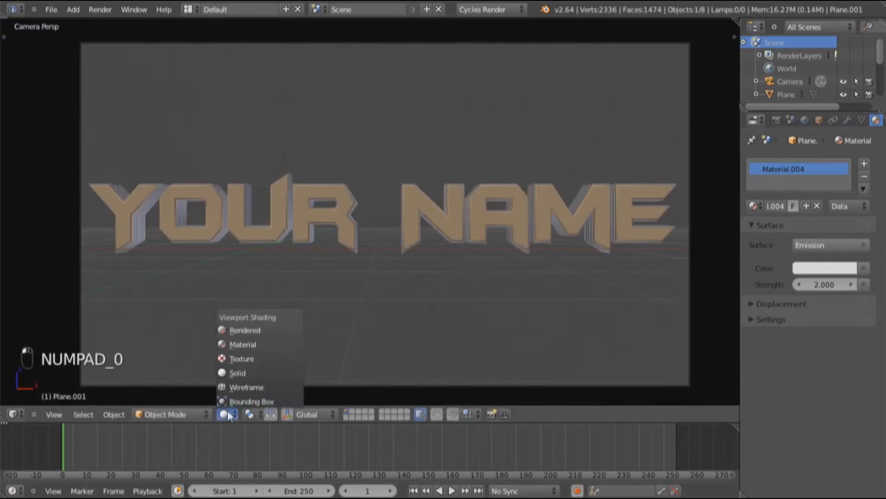
pyautogui.click(238, 328)
pyautogui.scroll(2, 373, 259)
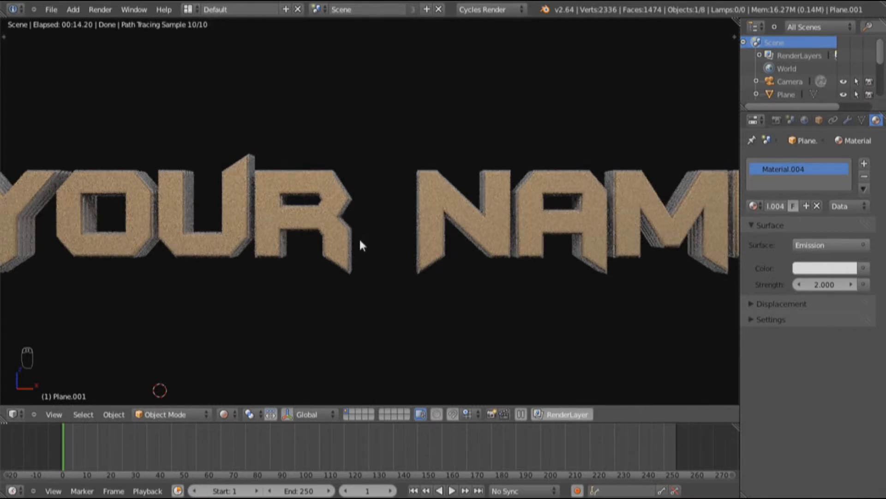
pyautogui.press('F12')
pyautogui.press('F11')
pyautogui.press('F11')
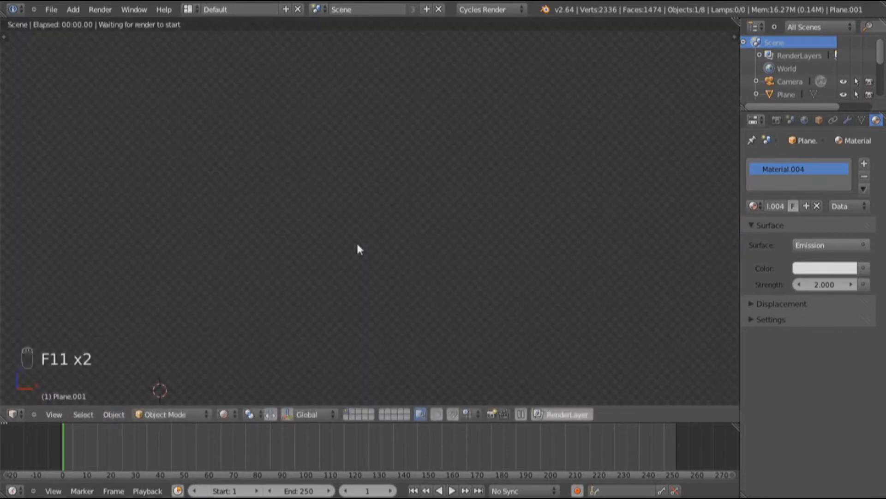
# Step: Return to solid side view and duplicate the lower light plane, placing the copy above and behind the text
pyautogui.press('z')
pyautogui.press('z')
pyautogui.press('KP_3')
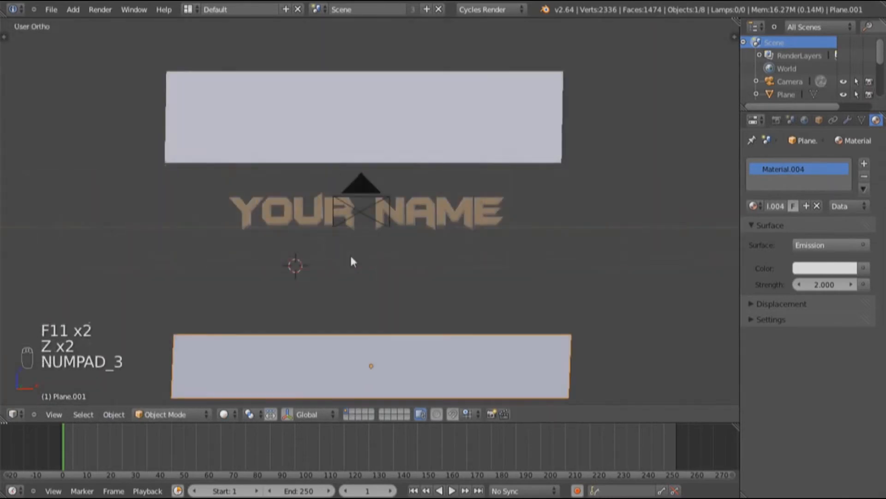
pyautogui.hotkey('shift', 's')
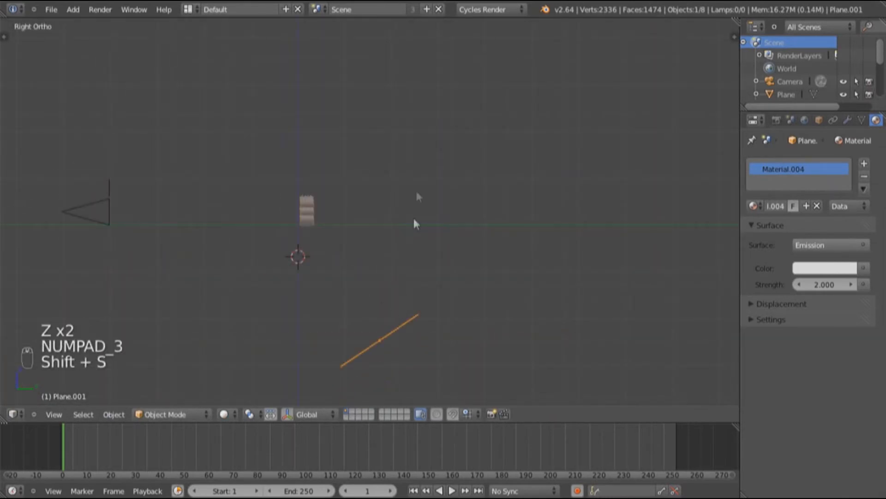
pyautogui.hotkey('shift', 'd')
pyautogui.click(506, 180)
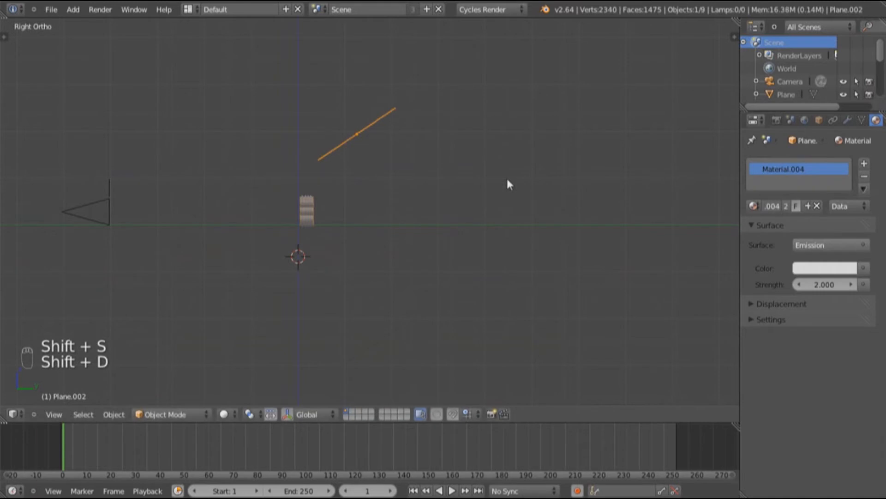
# Step: Rotate the upper rear plane so it slopes down away from the camera, and position it above and behind the text
pyautogui.press('z')
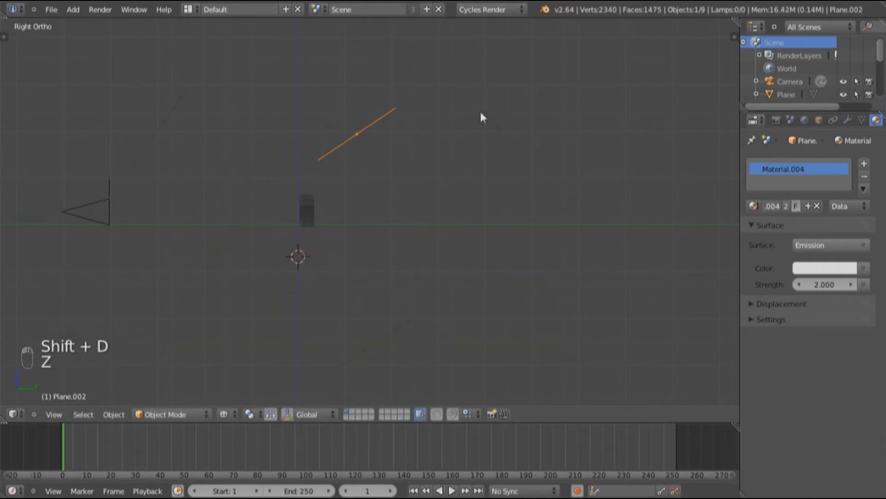
pyautogui.press('r')
pyautogui.click(412, 316)
pyautogui.press('g')
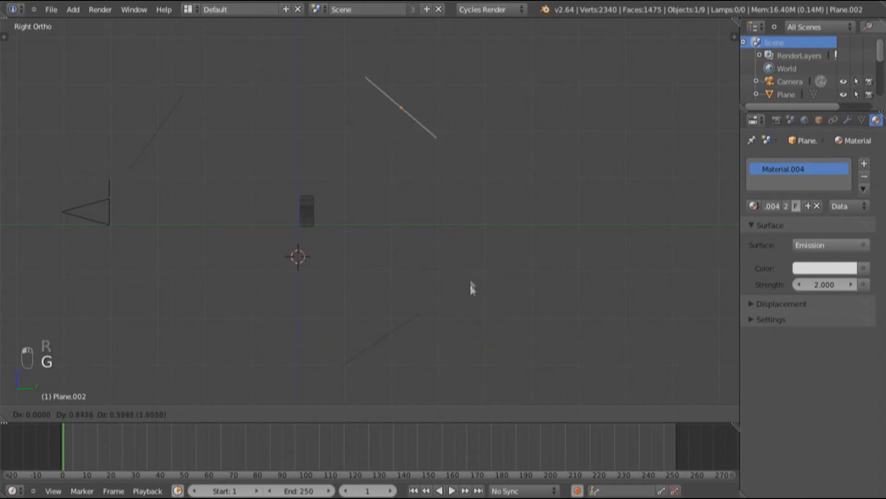
pyautogui.click(466, 268)
pyautogui.press('r')
pyautogui.click(534, 256)
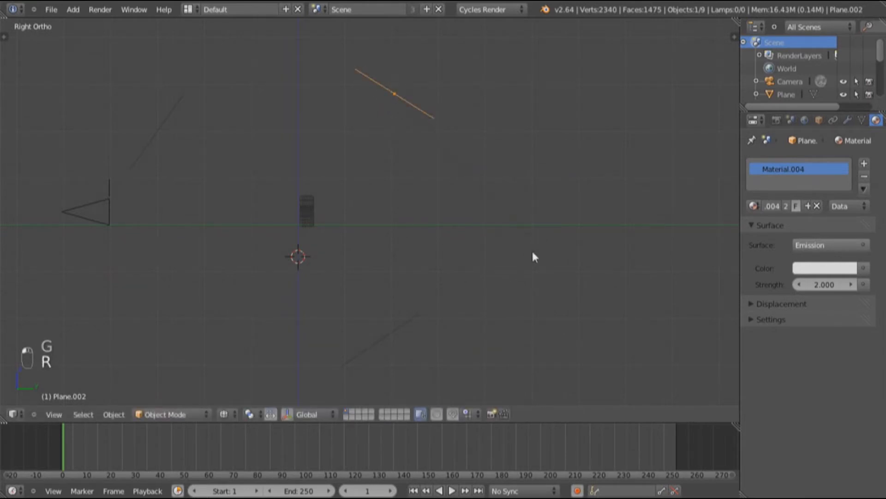
pyautogui.press('g')
pyautogui.click(508, 263)
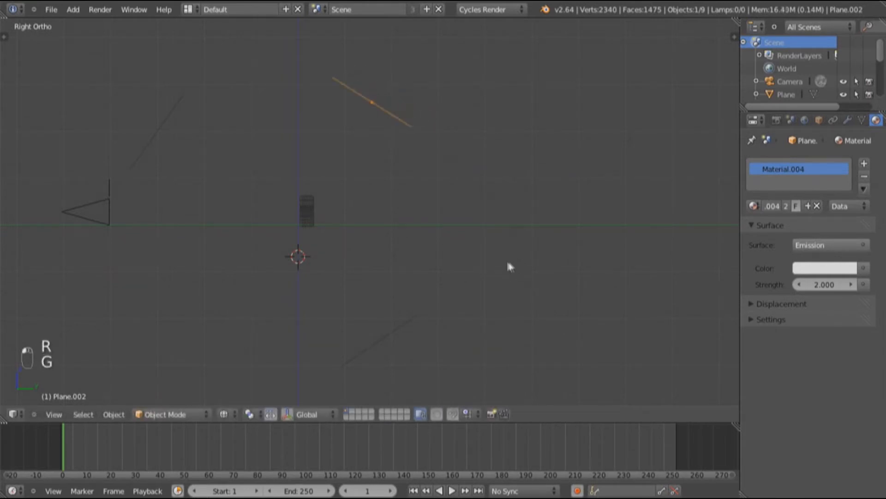
# Step: Raise the upper rear plane along the Z axis out of the camera frame and widen it along the X axis
pyautogui.press('KP_0')
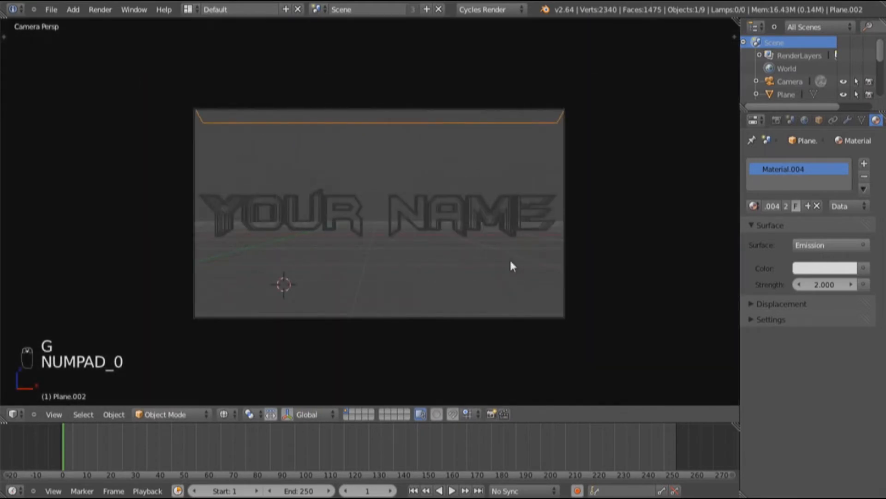
pyautogui.scroll(1, 511, 262)
pyautogui.press('g')
pyautogui.press('z')
pyautogui.click(507, 235)
pyautogui.press('s')
pyautogui.press('x')
pyautogui.click(554, 239)
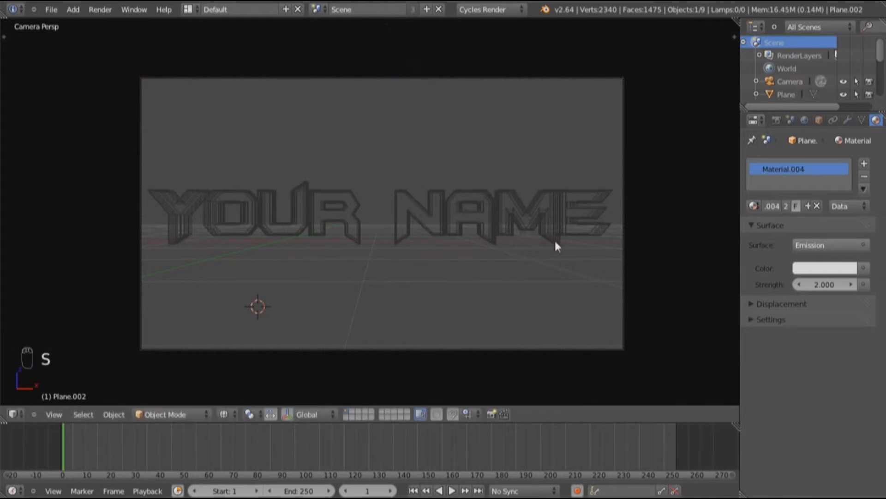
# Step: Restore solid shading, select the camera and set its passepartout alpha to 0.8
pyautogui.press('z')
pyautogui.scroll(-6, 553, 245)
pyautogui.scroll(6, 552, 245)
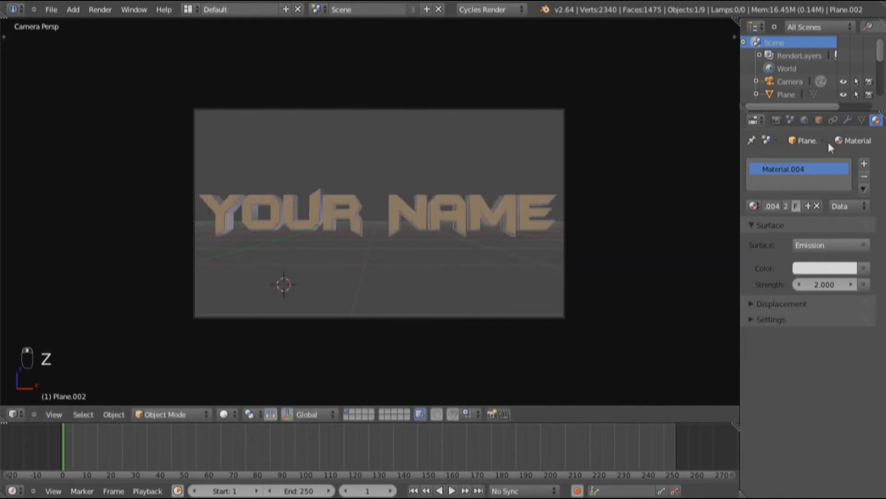
pyautogui.rightClick(565, 163)
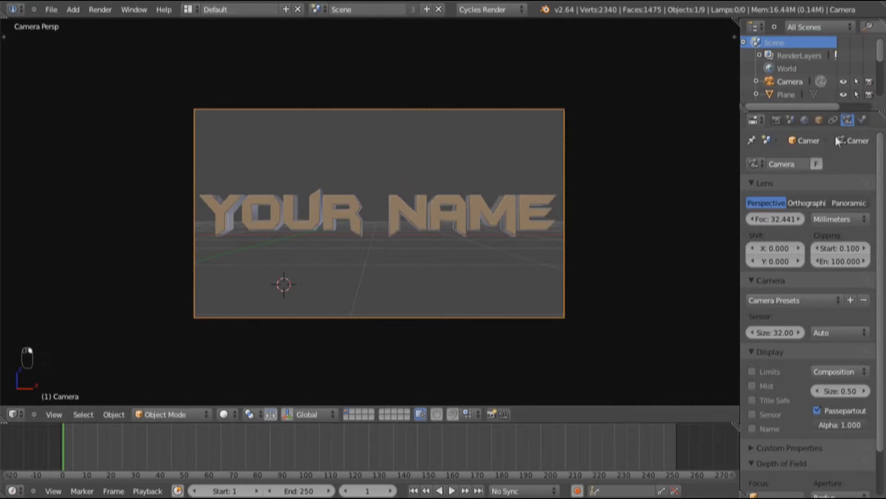
pyautogui.click(830, 425)
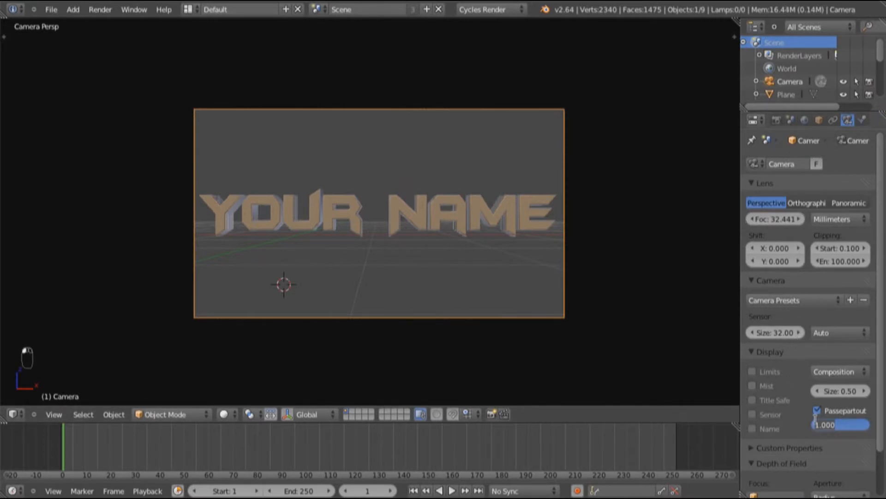
pyautogui.press('Return')
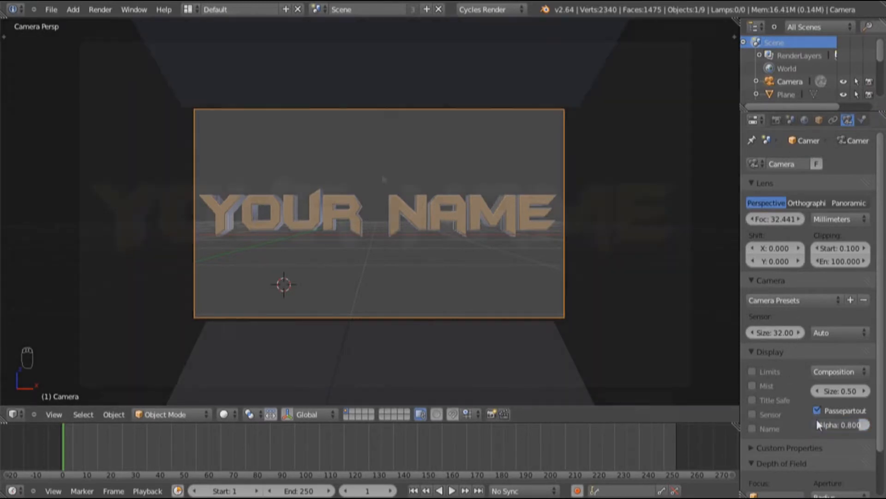
# Step: Preview the lit title through the camera with Rendered viewport shading
pyautogui.scroll(3, 295, 364)
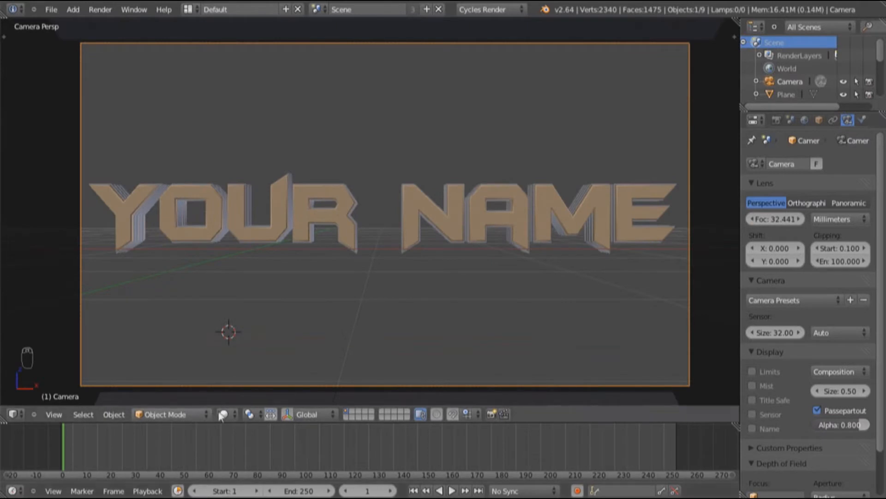
pyautogui.click(221, 414)
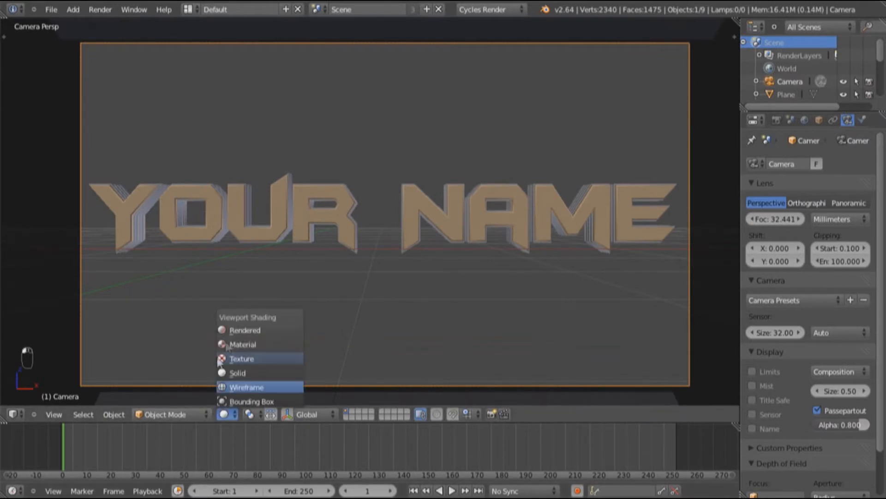
pyautogui.click(235, 326)
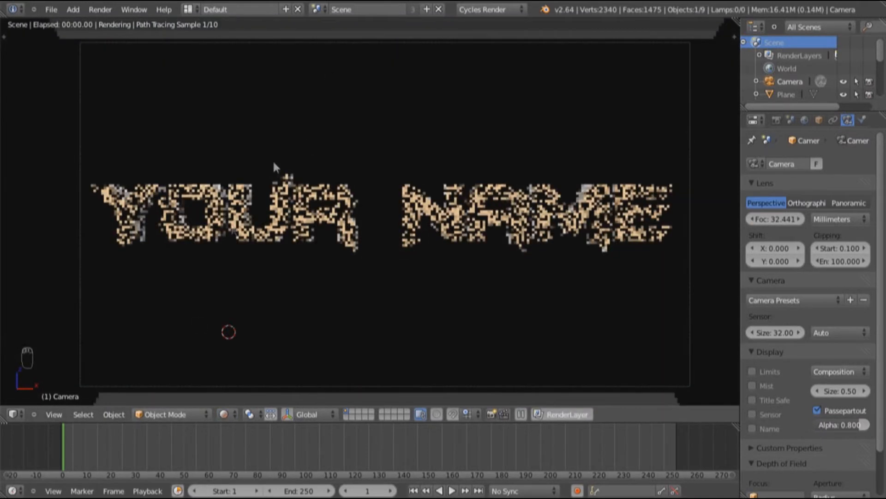
pyautogui.scroll(1, 231, 233)
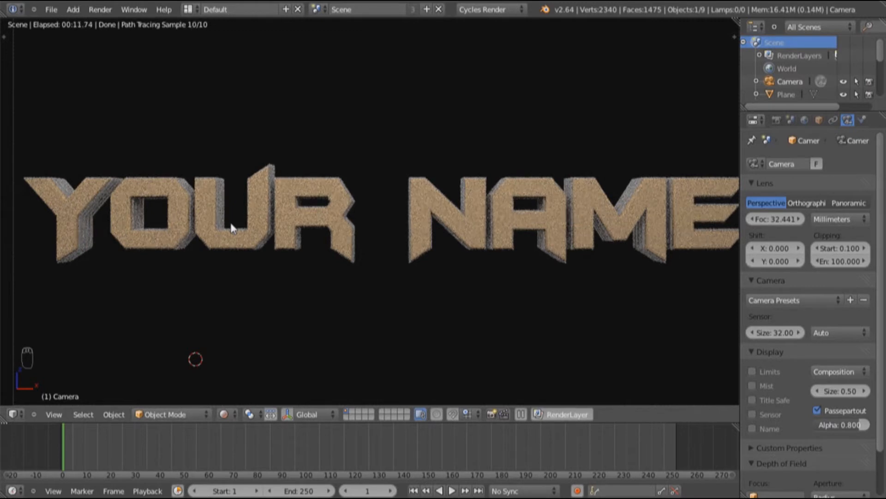
pyautogui.hotkey('ctrl', 's')
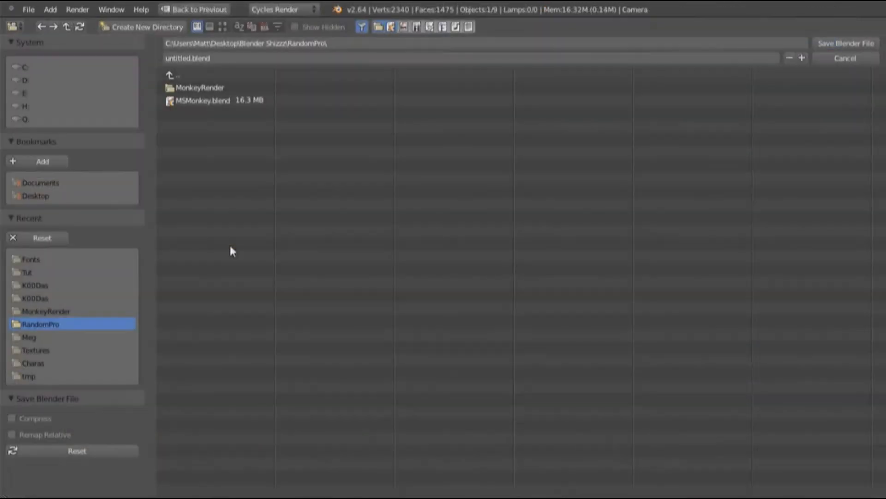
pyautogui.click(182, 8)
pyautogui.press('F12')
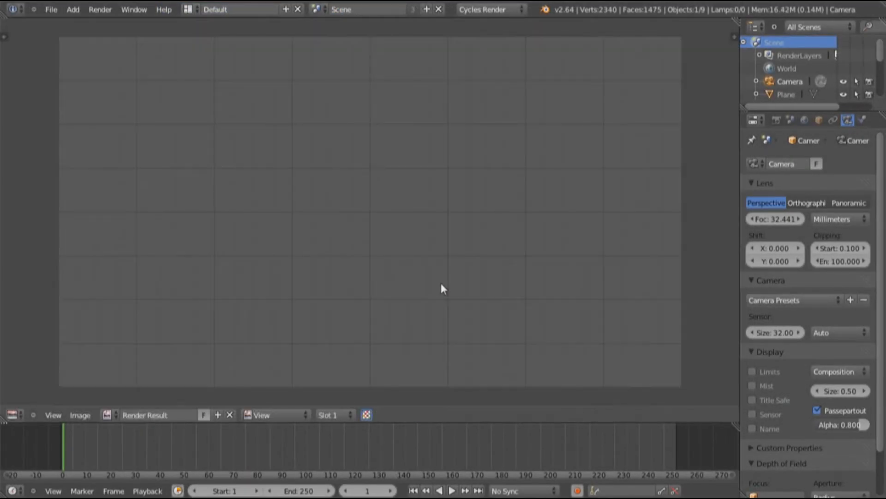
pyautogui.press('F11')
pyautogui.press('F11')
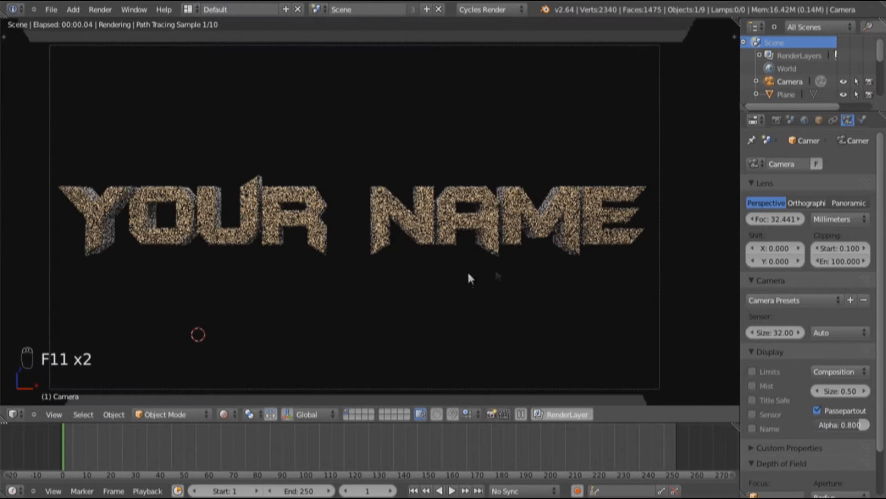
# Step: Return to solid shading and view the text, camera and light planes from an angle outside the camera view
pyautogui.press('z')
pyautogui.press('z')
pyautogui.moveTo(441, 277); pyautogui.dragTo(383, 284)
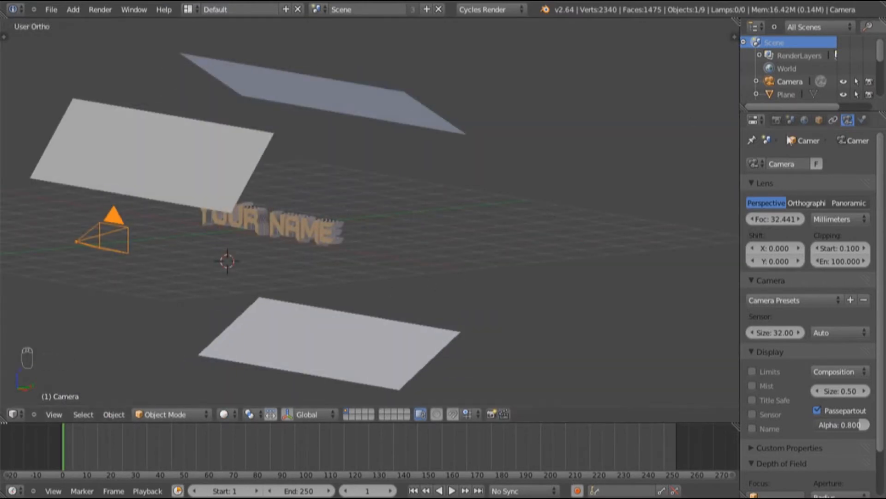
# Step: Set the render sampling to 750 samples
pyautogui.click(778, 120)
pyautogui.scroll(-4, 815, 394)
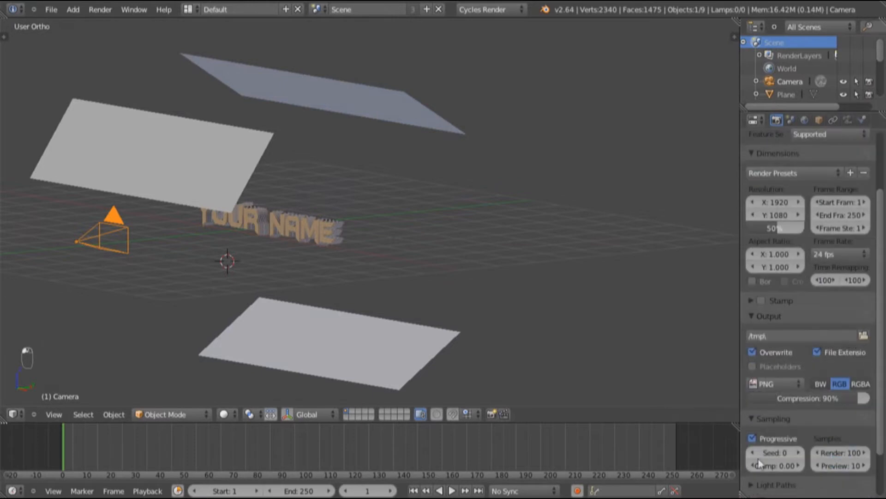
pyautogui.click(841, 452)
pyautogui.write('750')
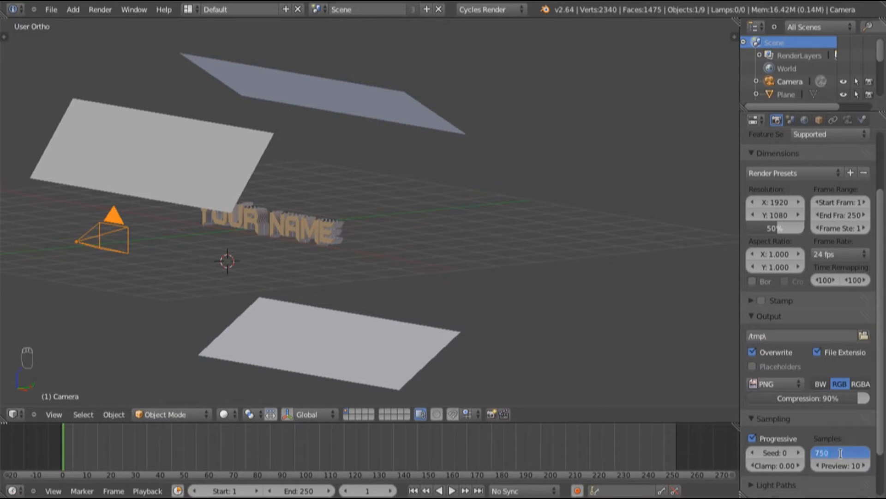
pyautogui.press('Return')
pyautogui.moveTo(240, 262); pyautogui.dragTo(282, 267)
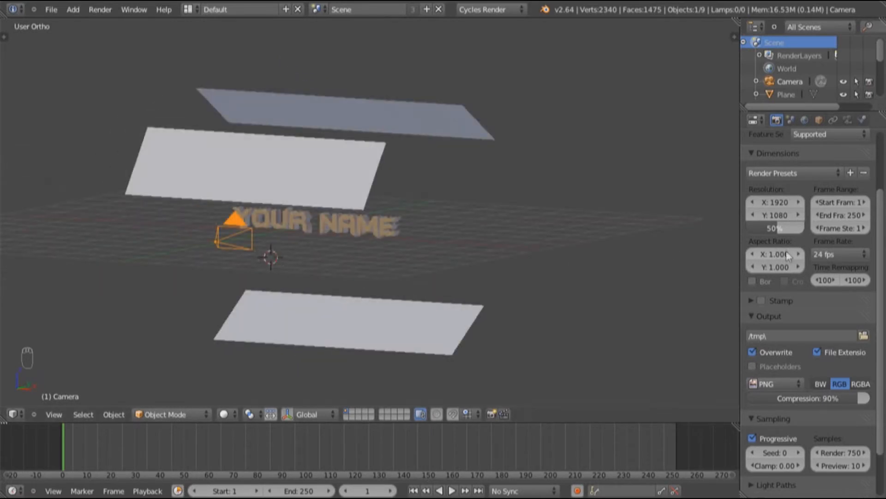
# Step: Set the render sampling to 700 samples
pyautogui.click(836, 452)
pyautogui.write('700')
pyautogui.press('Return')
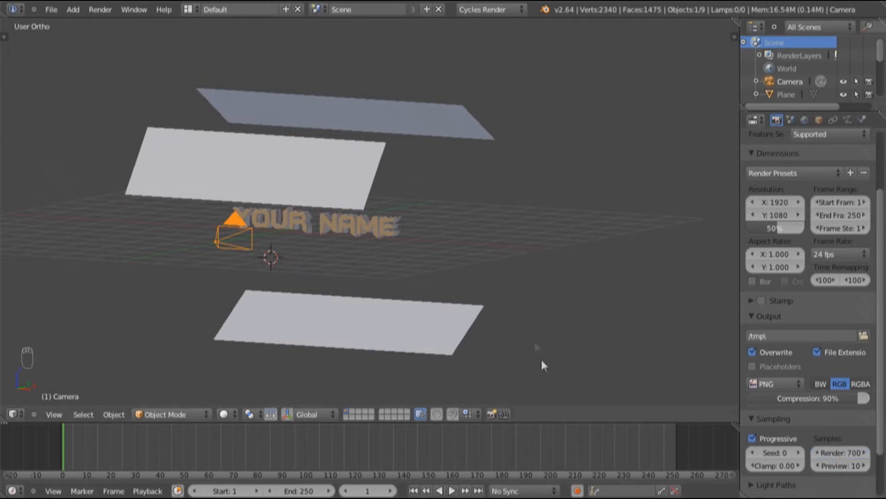
pyautogui.hotkey('alt', 'Tab')
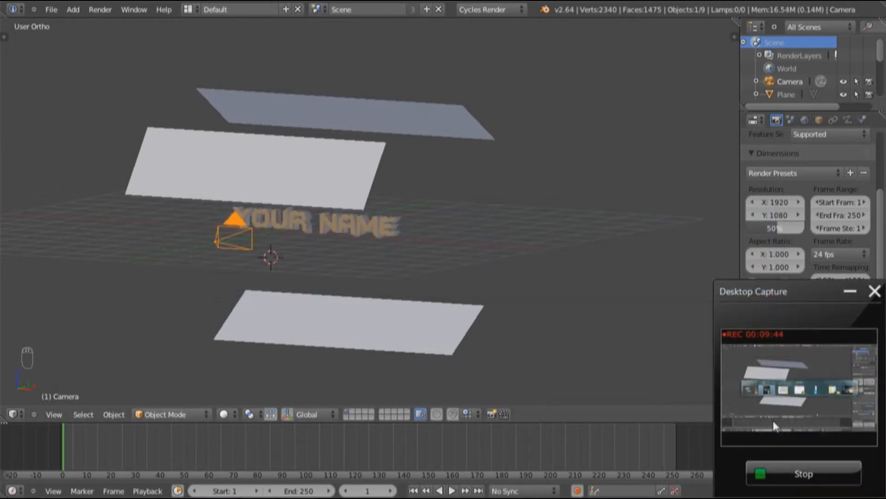
pyautogui.click(800, 470)
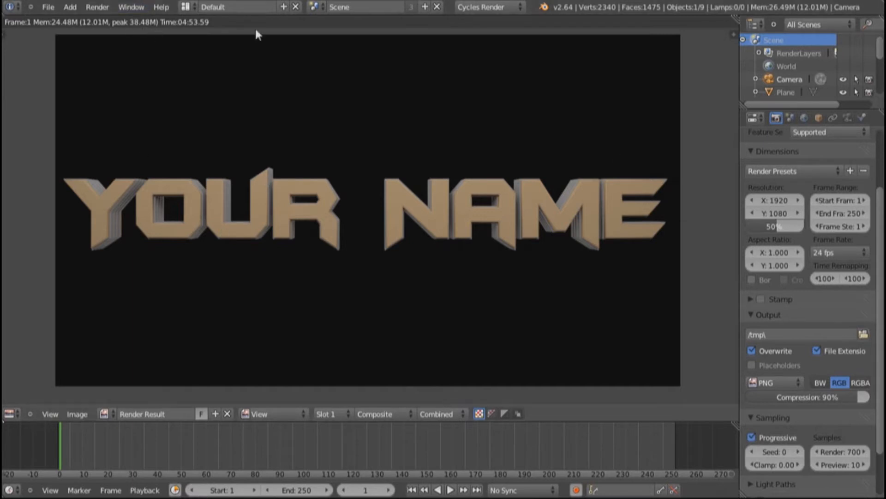
# Step: Save the finished render as an image called Name in the Tut folder, overwriting the existing Name.png
pyautogui.click(87, 415)
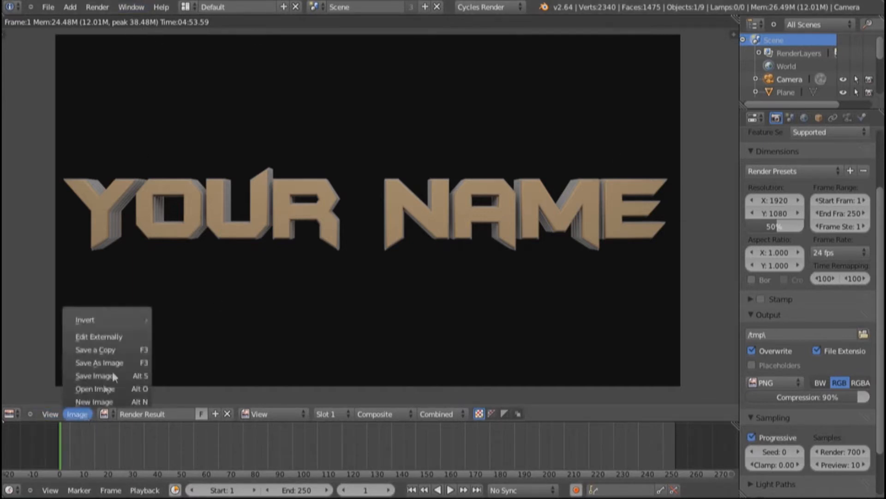
pyautogui.click(112, 364)
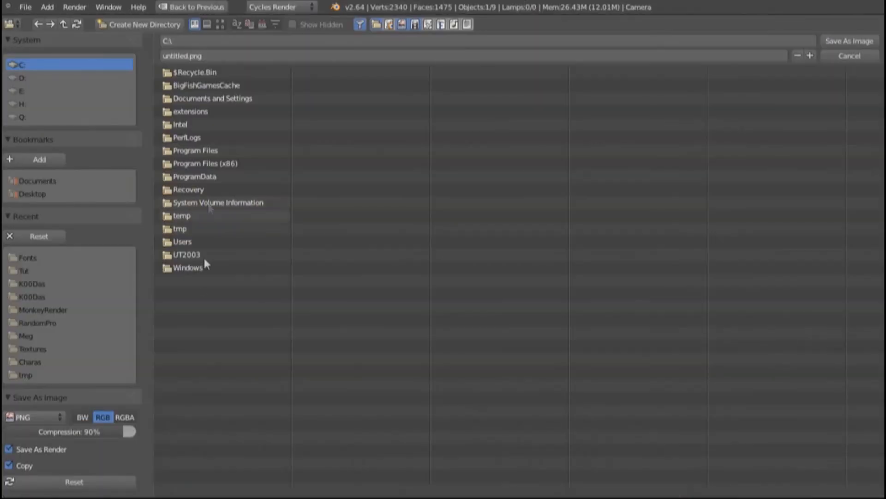
pyautogui.click(49, 271)
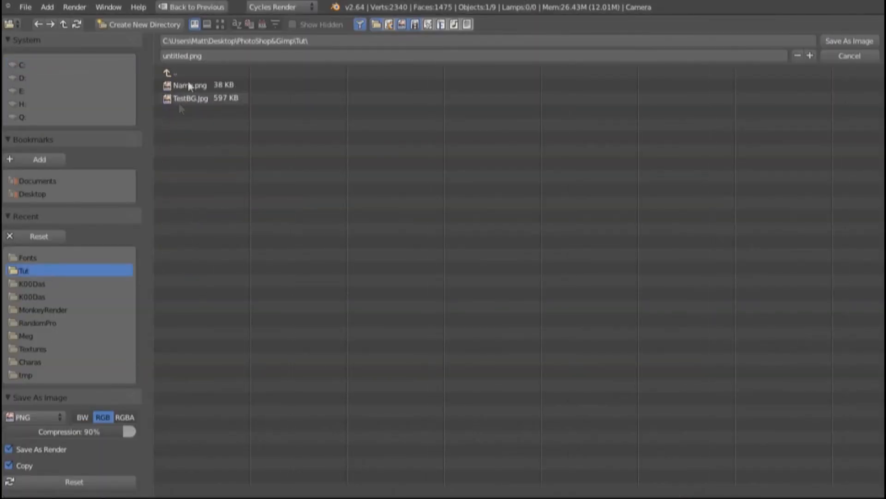
pyautogui.click(191, 57)
pyautogui.write('Name')
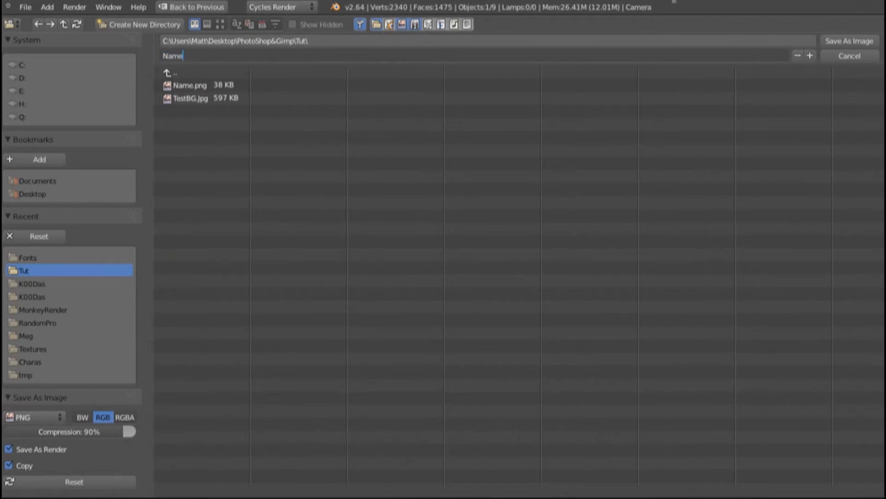
pyautogui.click(857, 39)
pyautogui.click(858, 40)
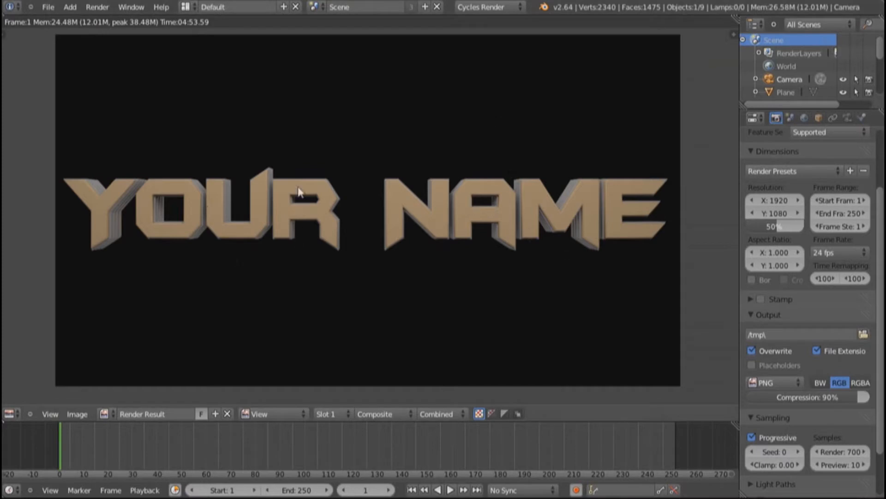
# Step: Switch to the browser, examine the YouTube channel page's background layout, and return to Blender
pyautogui.moveTo(885, 46); pyautogui.dragTo(462, 0)
pyautogui.scroll(-8, 588, 287)
pyautogui.scroll(-4, 734, 309)
pyautogui.scroll(5, 200, 293)
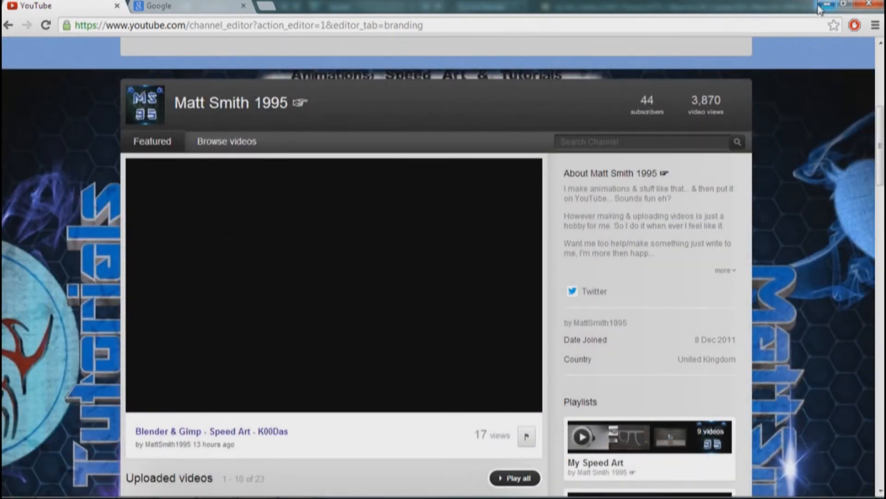
pyautogui.click(820, 5)
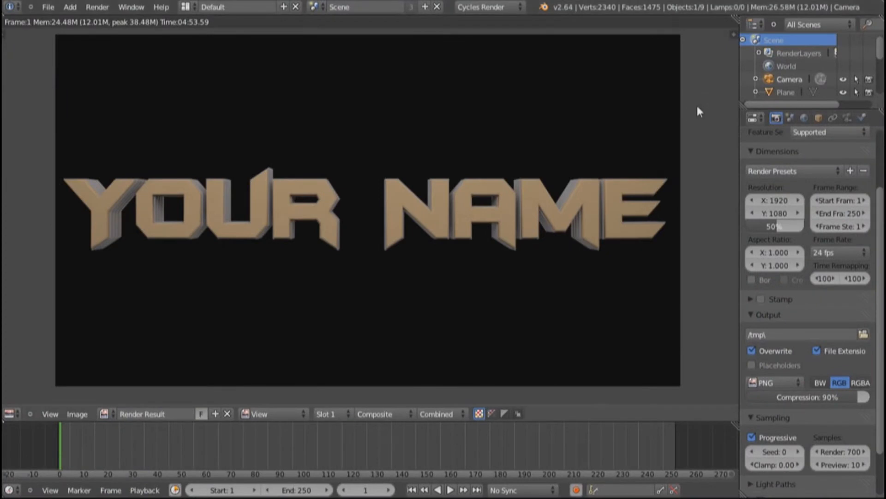
# Step: Leave Blender's full-screen mode and minimize its window to show the desktop
pyautogui.click(48, 7)
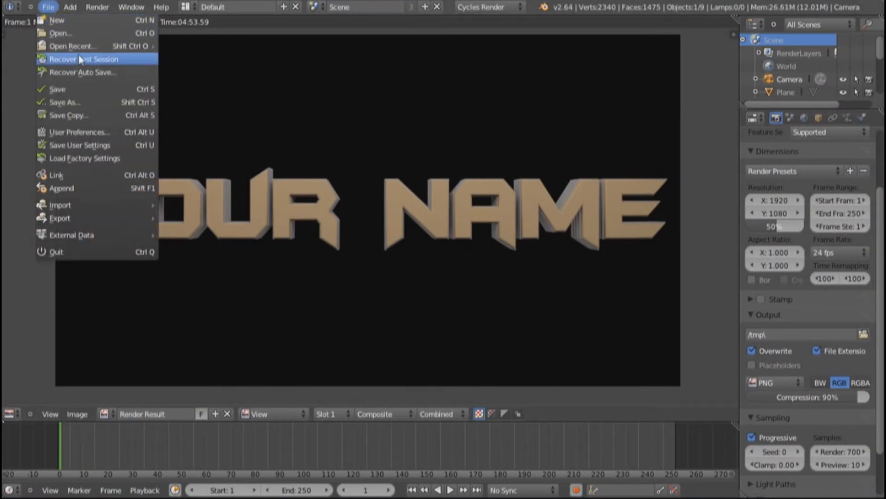
pyautogui.hotkey('alt', 'F11')
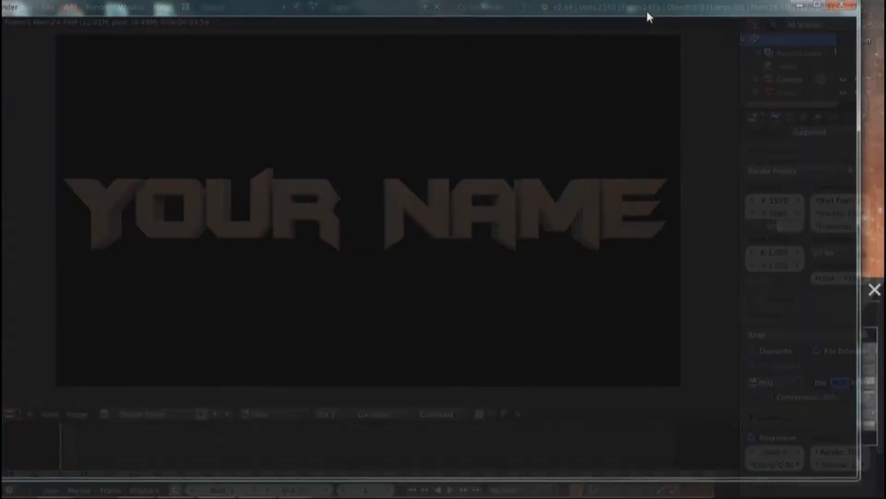
pyautogui.click(824, 6)
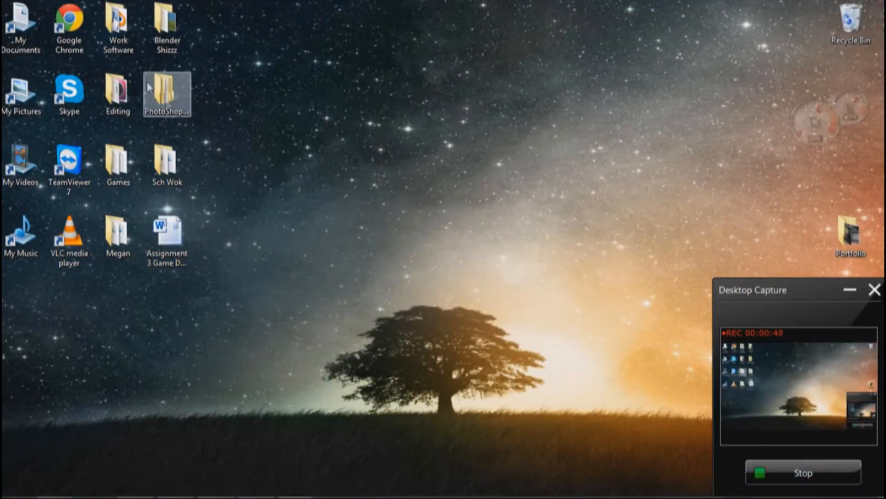
# Step: Launch GIMP from the Editing folder on the desktop and close the folder window
pyautogui.doubleClick(118, 92)
pyautogui.doubleClick(390, 86)
pyautogui.click(868, 3)
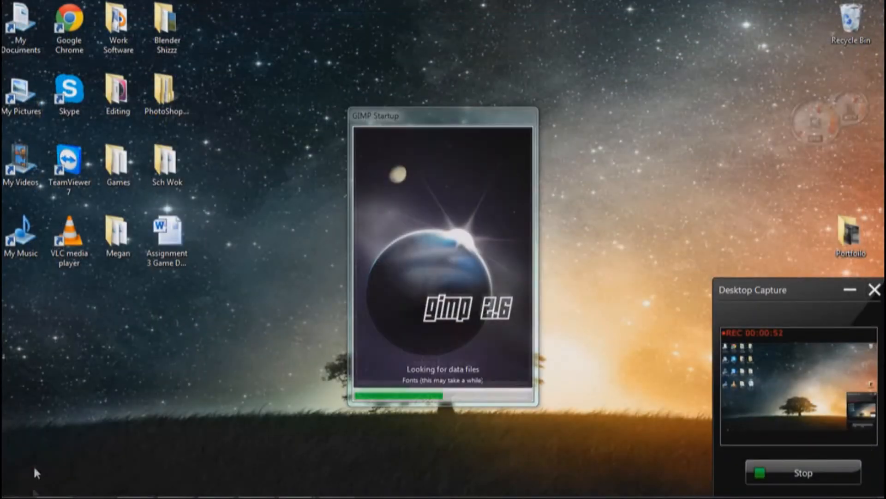
pyautogui.press('super')
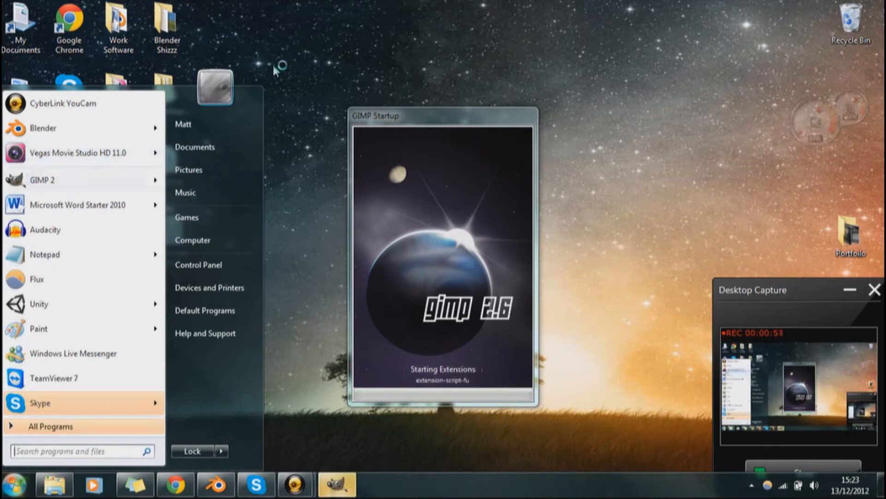
pyautogui.click(349, 490)
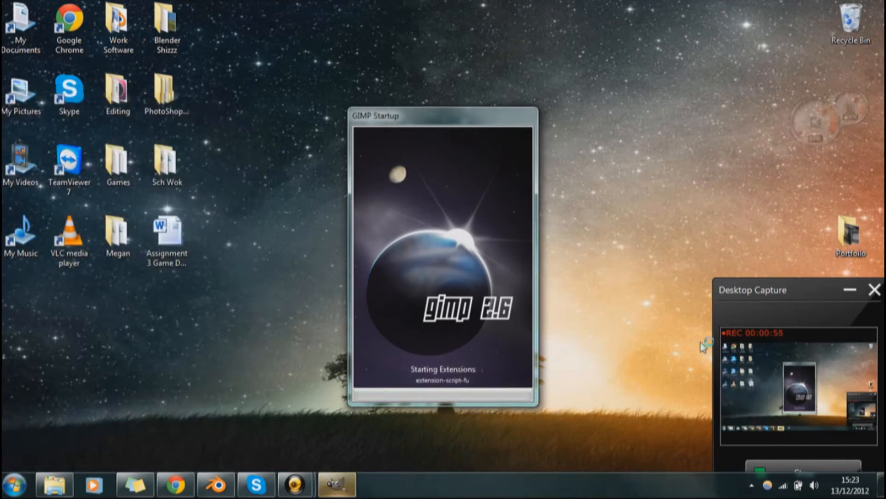
pyautogui.moveTo(451, 120); pyautogui.dragTo(696, 59)
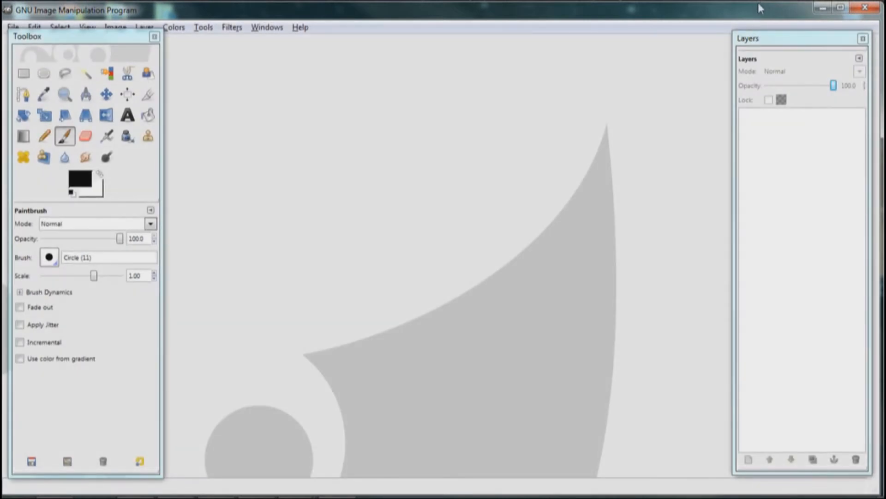
# Step: Open the YouTube background template youtube_2012_template_by_dwkart-d4lnd8d.png from the Textures folder
pyautogui.click(8, 19)
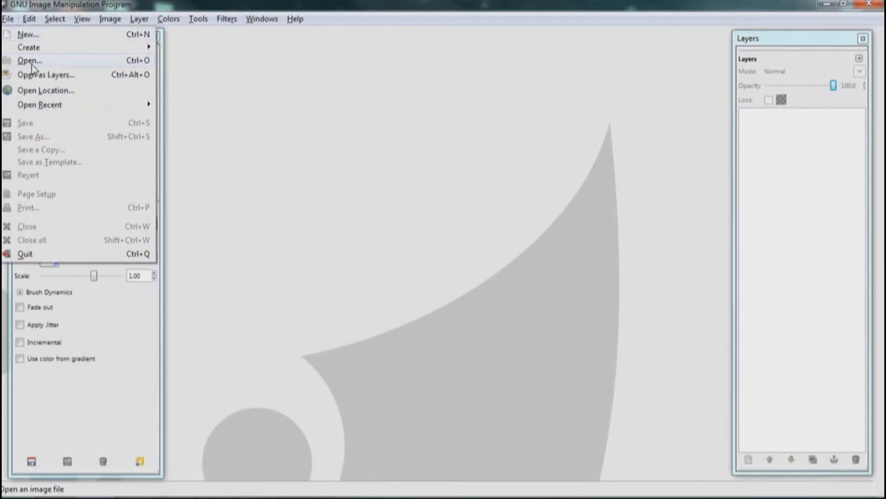
pyautogui.click(31, 64)
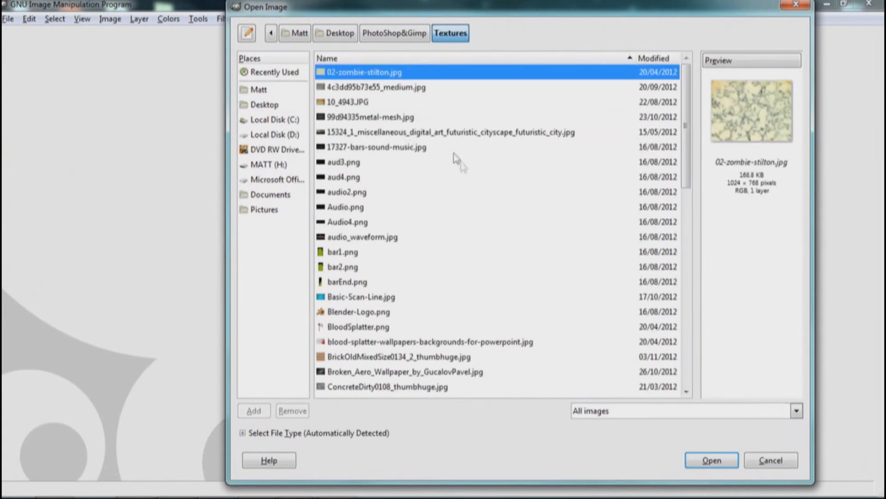
pyautogui.scroll(-9, 462, 162)
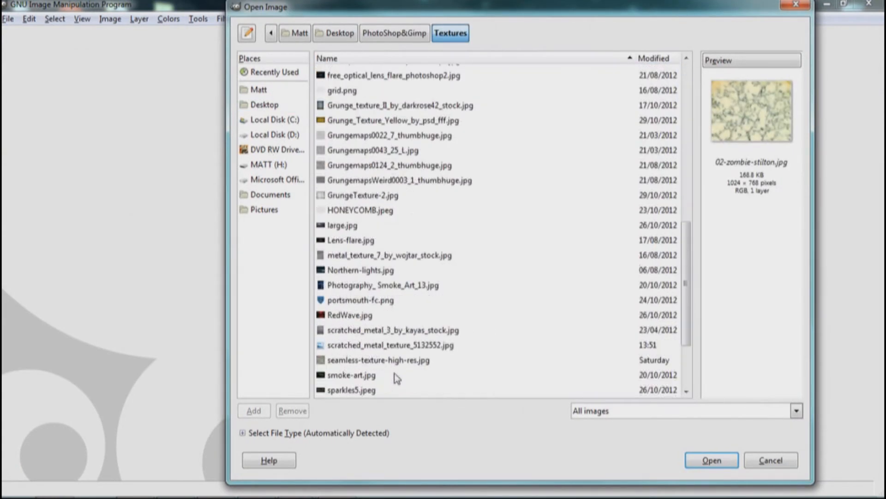
pyautogui.scroll(-3, 387, 367)
pyautogui.doubleClick(406, 393)
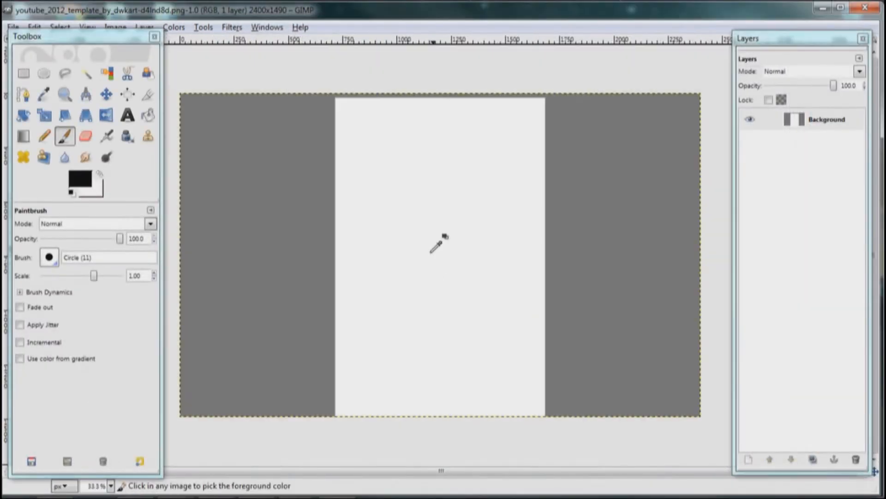
# Step: Add a transparent 2400 × 1490 px layer named Feed above the template background
pyautogui.click(748, 460)
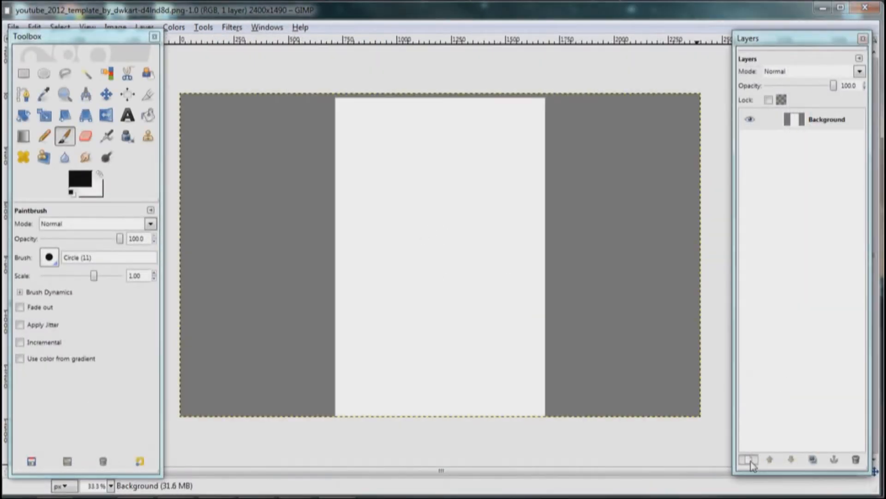
pyautogui.write('Fed')
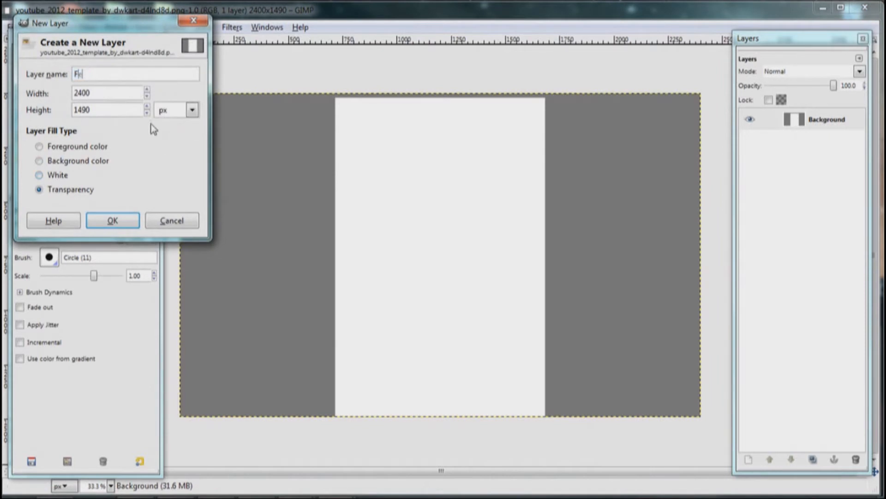
pyautogui.write('d')
pyautogui.press('Return')
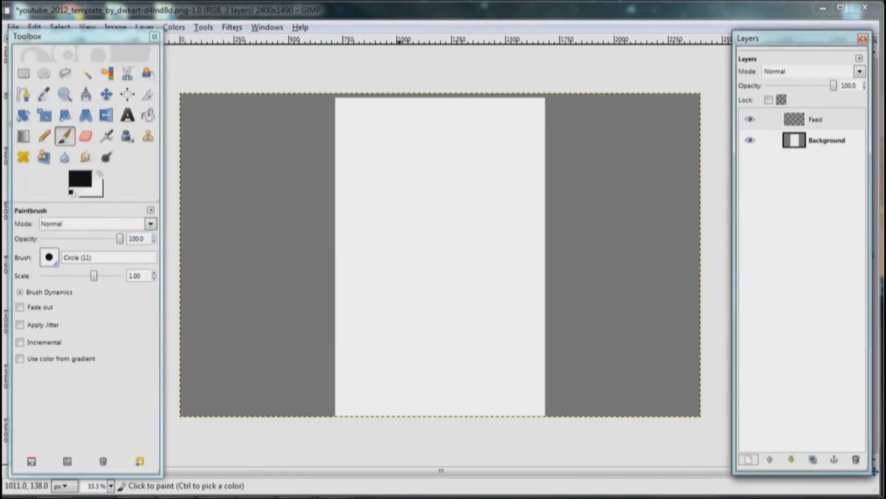
# Step: Switch to the browser, view the YouTube channel background preview at 75% zoom, and return to GIMP
pyautogui.hotkey('alt', 'Tab')
pyautogui.hotkey('alt', 'Tab')
pyautogui.hotkey('alt', 'Tab')
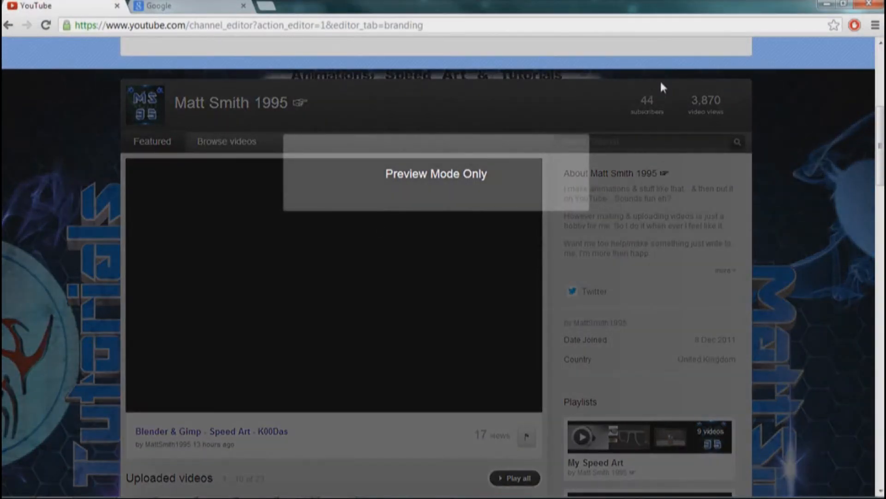
pyautogui.hotkey('ctrl', '-')
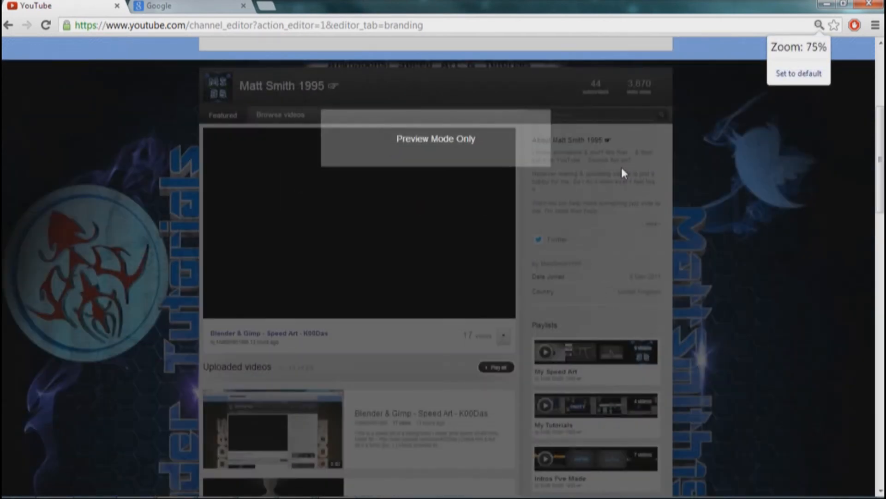
pyautogui.hotkey('alt', 'Tab')
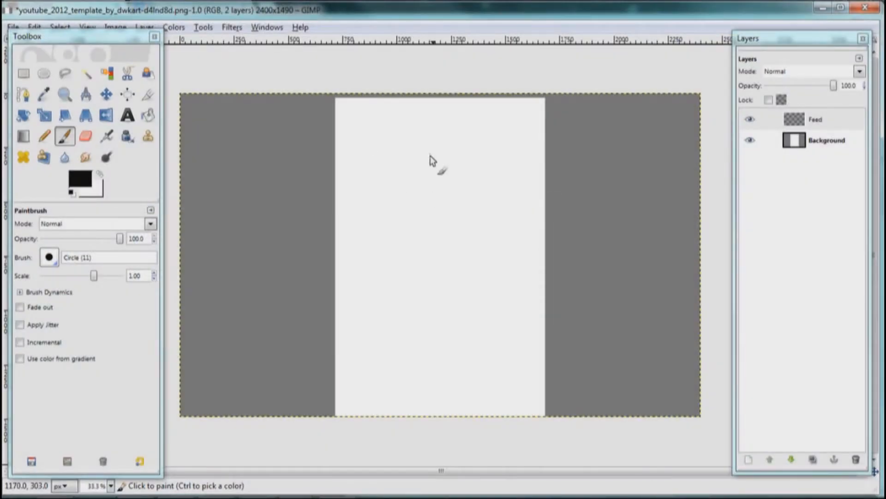
# Step: On the Feed layer, draw a rectangular selection about 963 × 1467 px over the template's white centre column
pyautogui.click(763, 119)
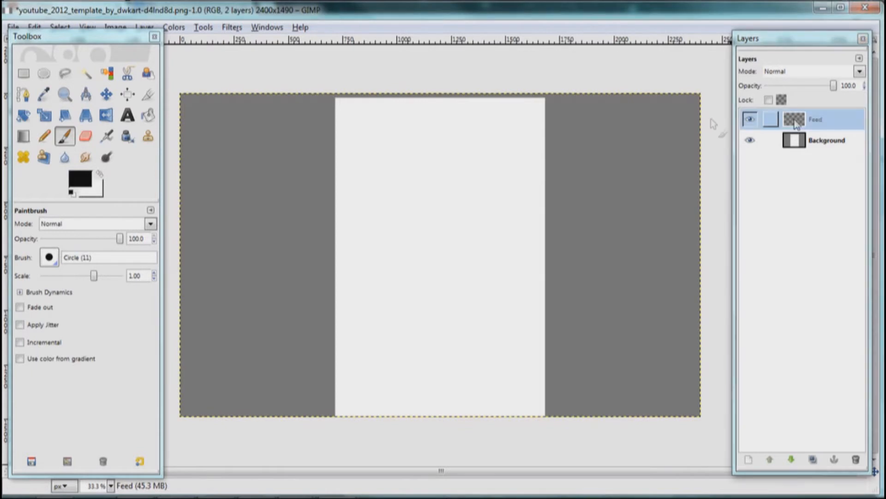
pyautogui.click(24, 74)
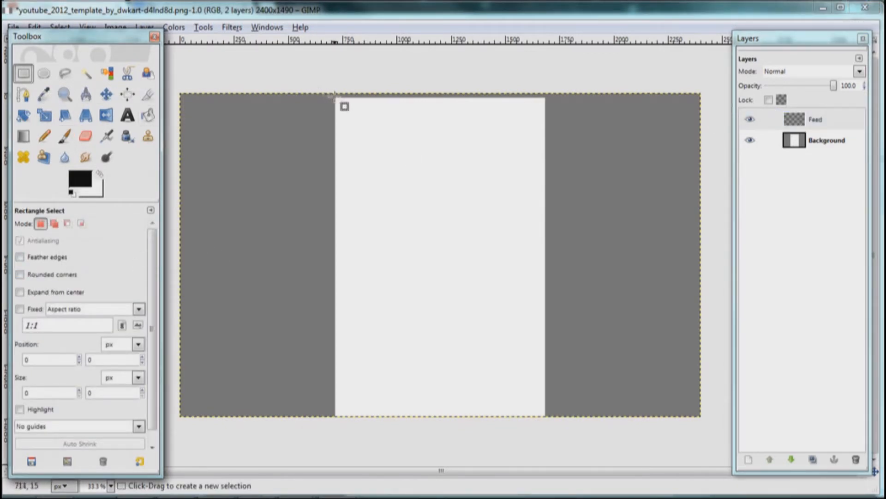
pyautogui.moveTo(335, 96); pyautogui.dragTo(545, 417)
pyautogui.press('ctrl')
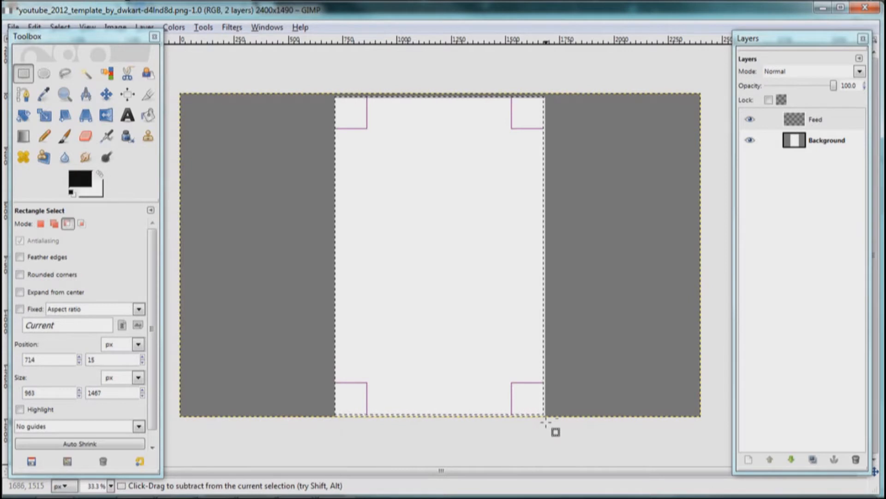
# Step: Fit the selection's corners to the white column, giving it position 716, 21 and size 968 × 1469 px
pyautogui.scroll(4, 546, 424)
pyautogui.scroll(5, 698, 405)
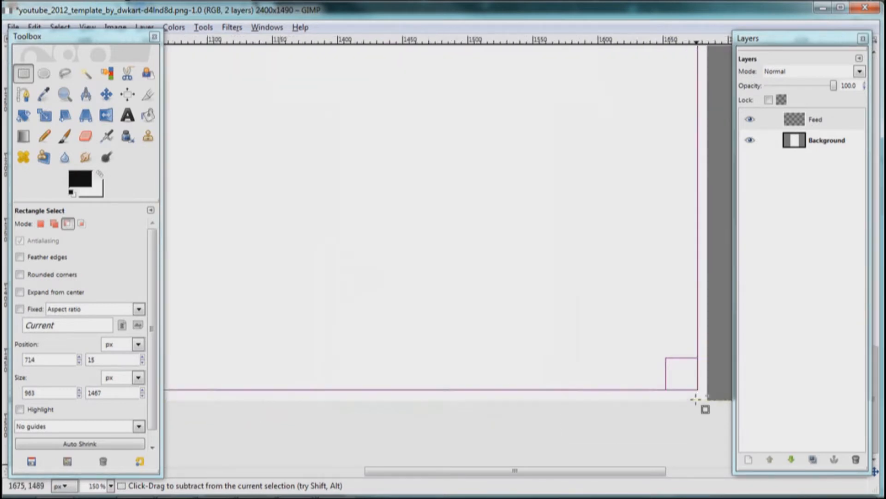
pyautogui.moveTo(713, 368); pyautogui.dragTo(441, 341)
pyautogui.scroll(-10, 441, 340)
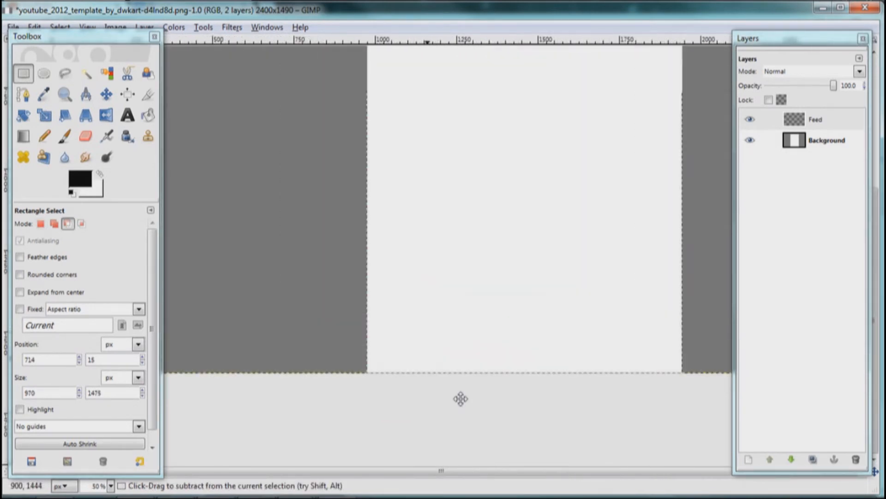
pyautogui.scroll(4, 449, 294)
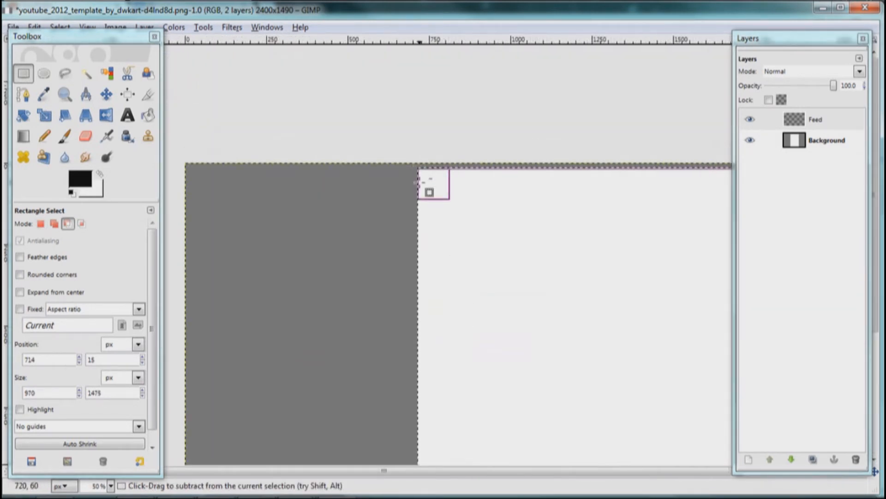
pyautogui.scroll(5, 420, 174)
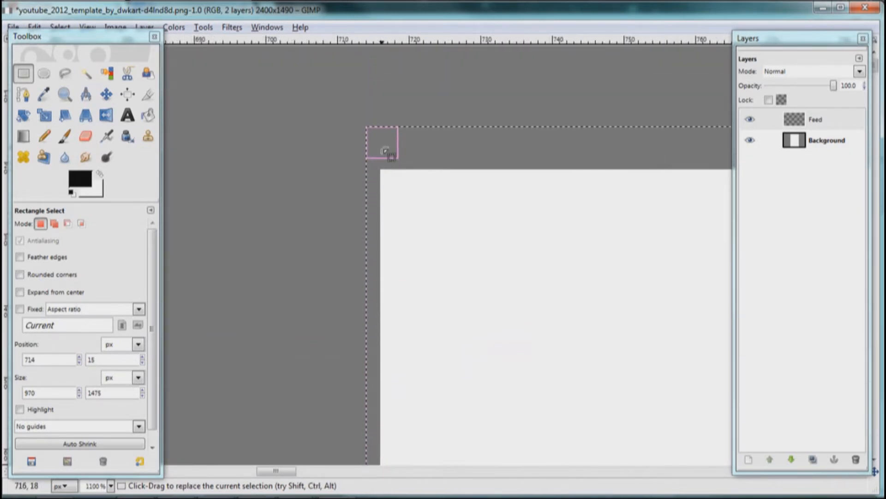
pyautogui.moveTo(384, 151); pyautogui.dragTo(398, 191)
# Step: Fill the selected column on the Feed layer with the black foreground color and clear the selection
pyautogui.keyDown('ctrl'); pyautogui.scroll(-5, 432, 192); pyautogui.keyUp('ctrl')
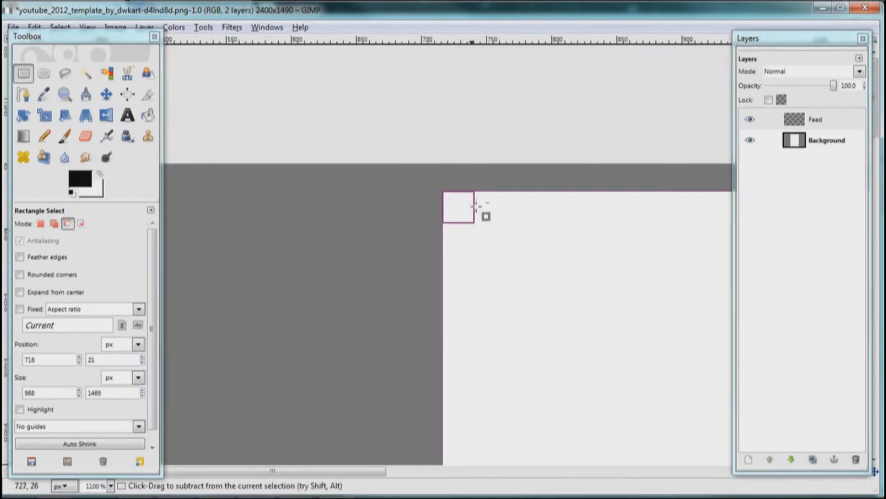
pyautogui.keyDown('ctrl'); pyautogui.scroll(-4, 331, 121); pyautogui.keyUp('ctrl')
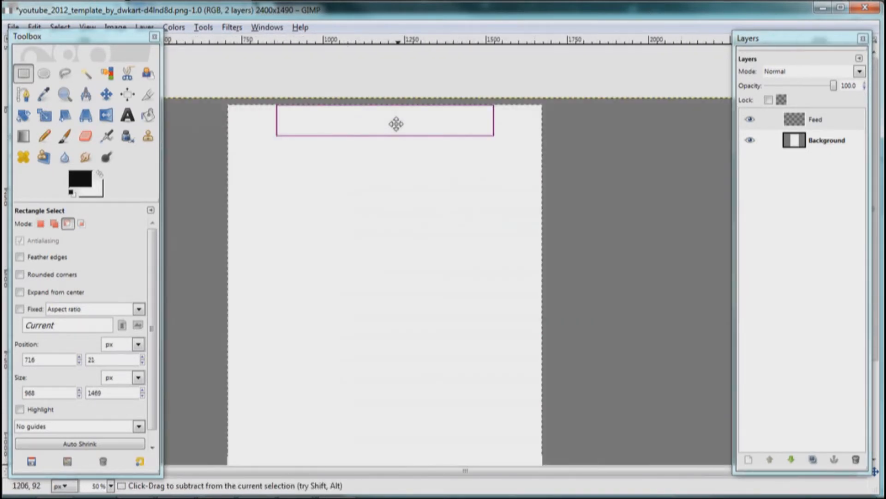
pyautogui.keyDown('ctrl'); pyautogui.scroll(-2, 408, 155); pyautogui.keyUp('ctrl')
pyautogui.rightClick(382, 263)
pyautogui.moveTo(423, 292)
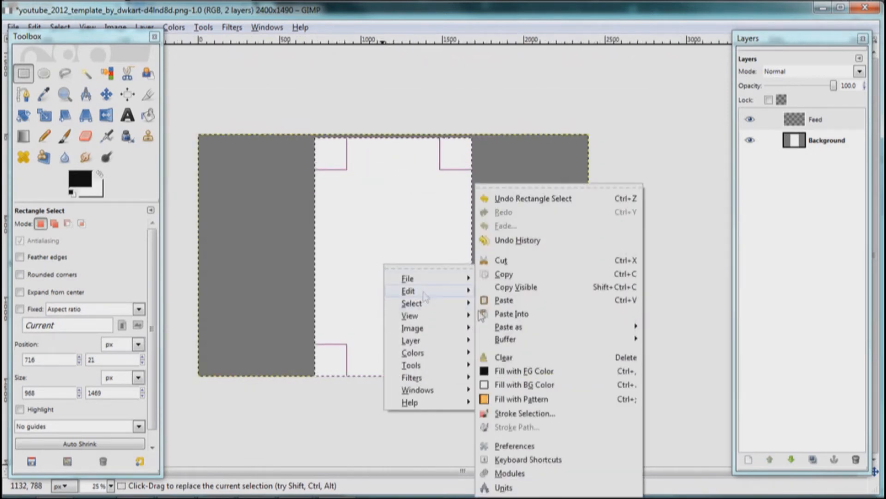
pyautogui.click(539, 372)
pyautogui.rightClick(423, 215)
pyautogui.moveTo(451, 253)
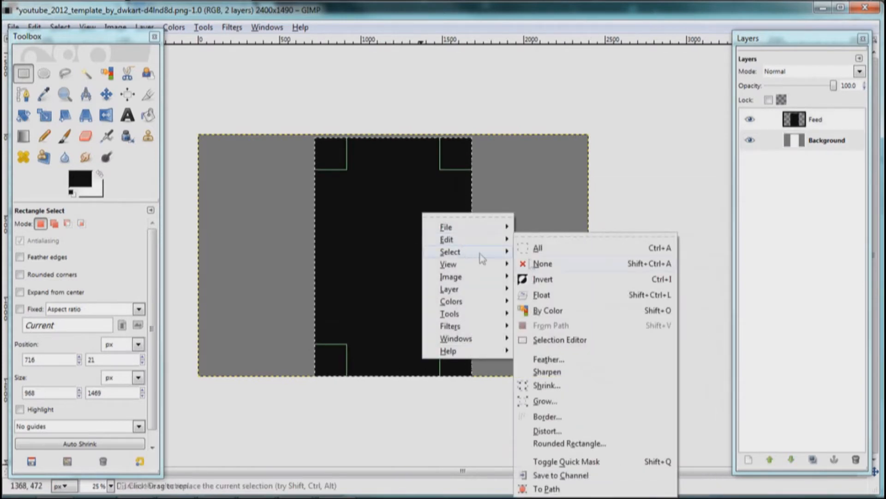
pyautogui.click(542, 263)
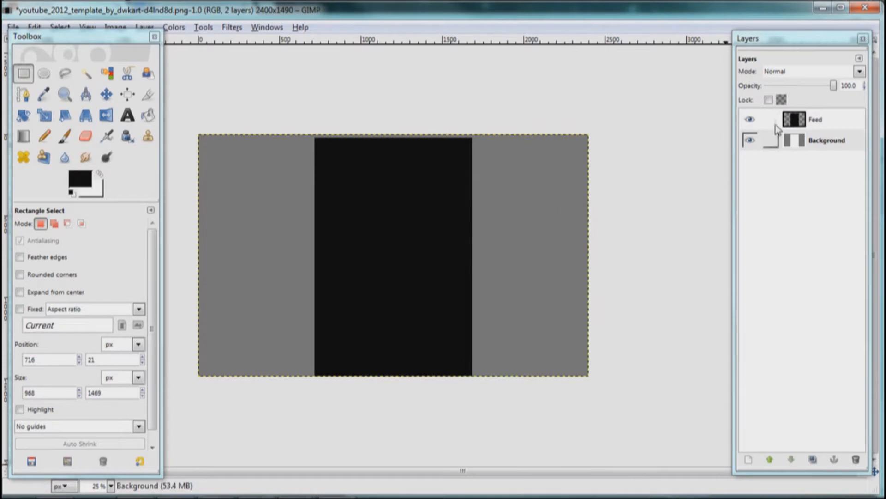
# Step: Maximize the image window and delete the template's Background layer
pyautogui.click(820, 146)
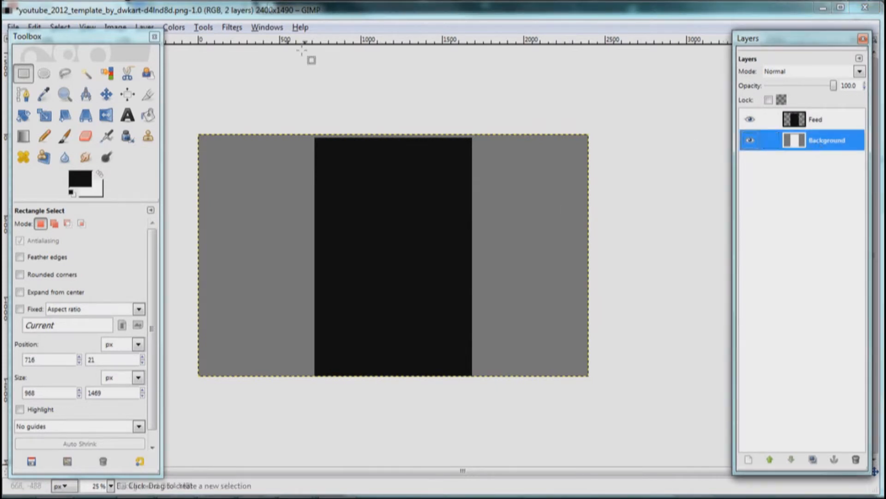
pyautogui.doubleClick(307, 5)
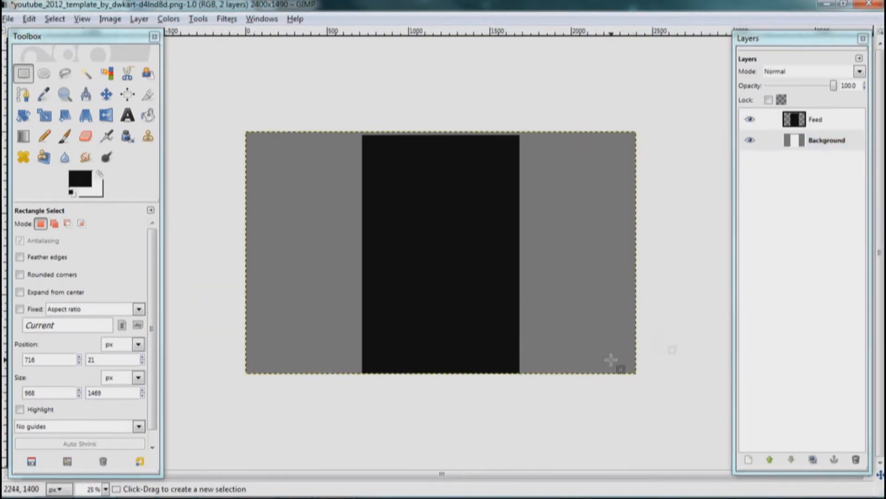
pyautogui.click(855, 460)
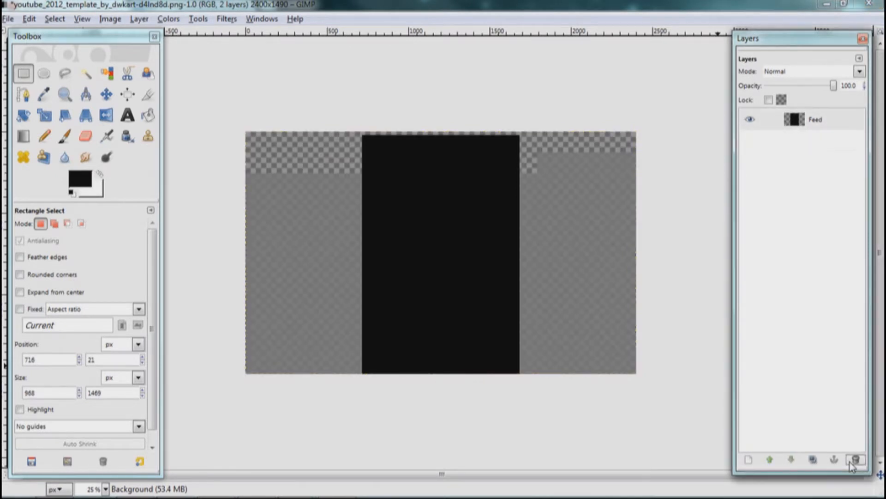
# Step: Add a transparent 2400 × 1490 px layer named BG and place it below the Feed layer
pyautogui.click(750, 462)
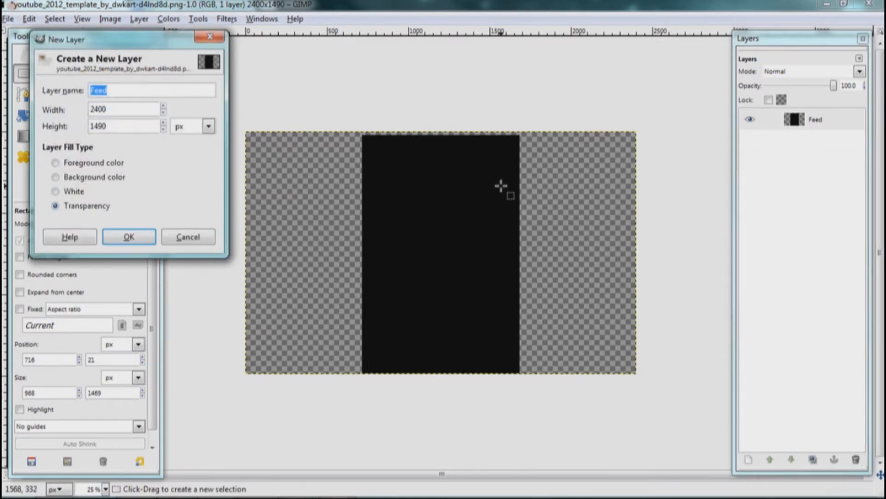
pyautogui.press('Return')
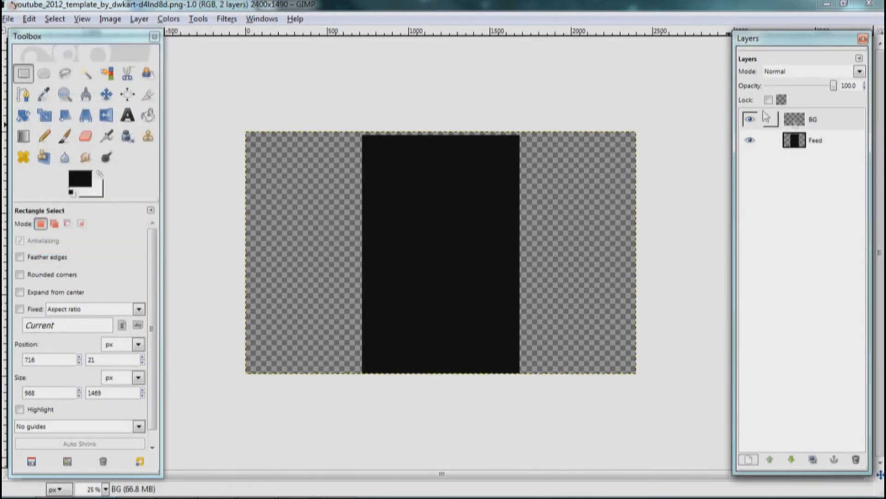
pyautogui.moveTo(800, 142); pyautogui.dragTo(807, 119)
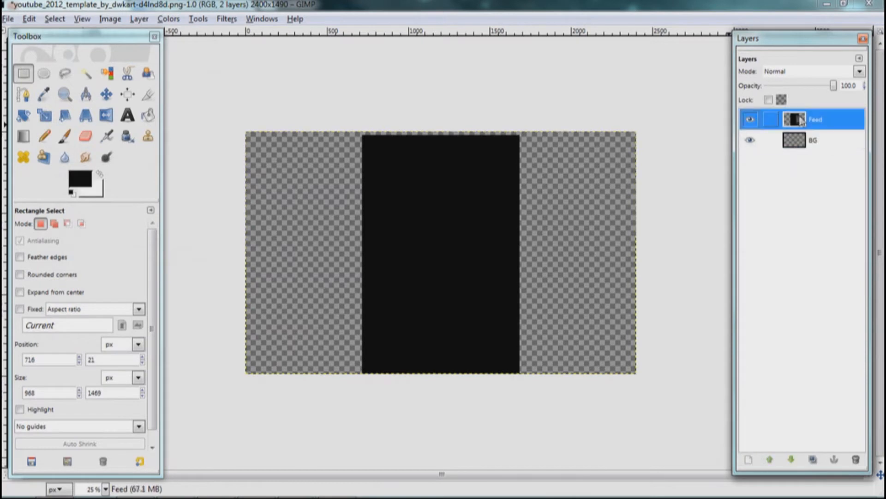
# Step: Activate the BG layer and set up the Blend tool with a Radial gradient shape
pyautogui.click(790, 139)
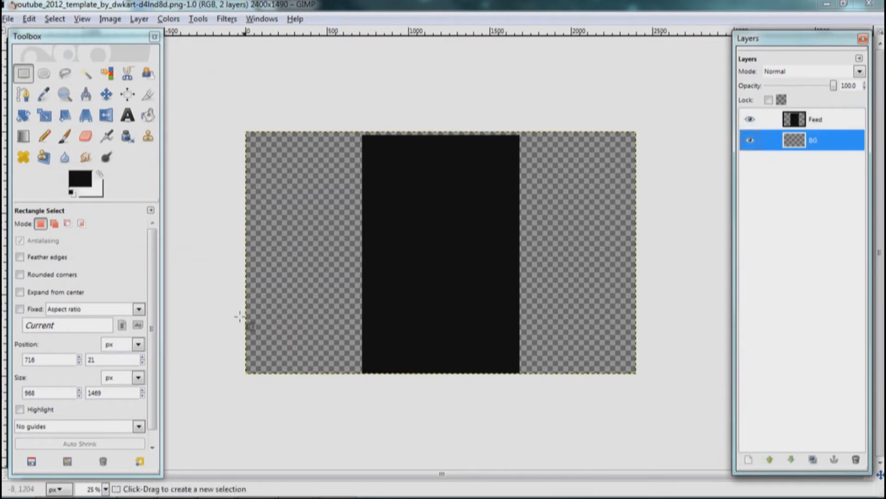
pyautogui.click(23, 135)
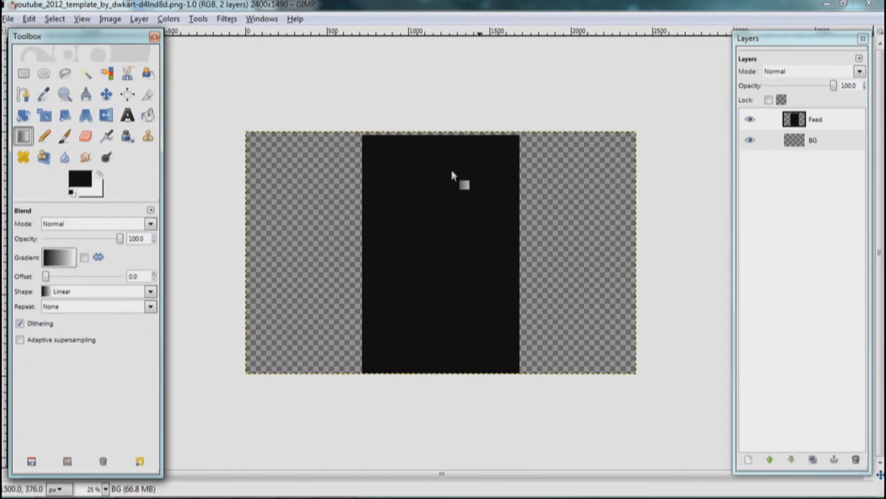
pyautogui.press('+')
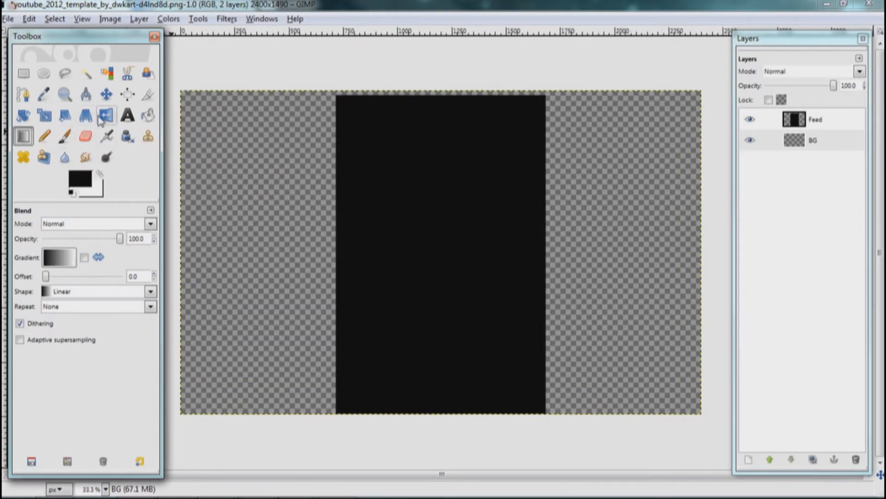
pyautogui.hotkey('alt', 'Tab')
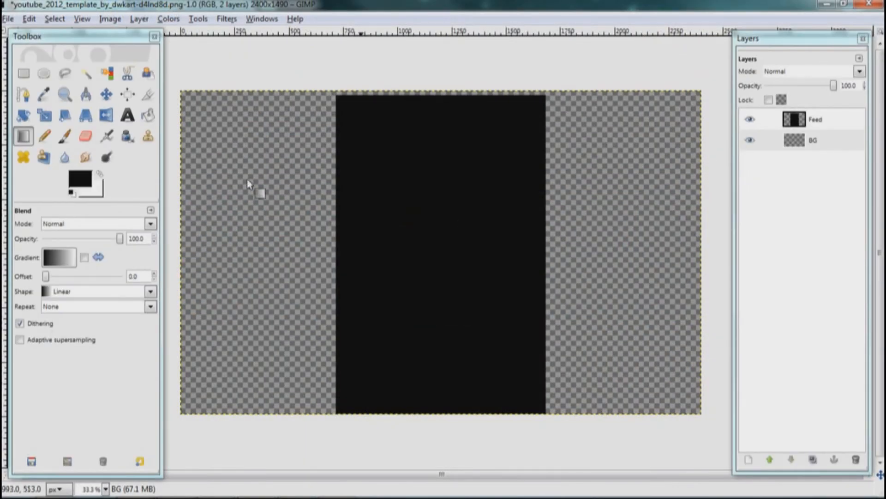
pyautogui.click(69, 293)
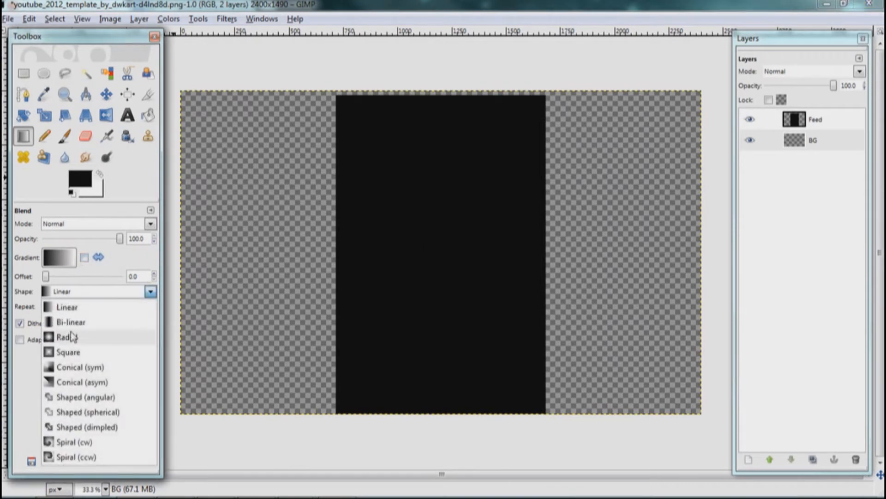
pyautogui.click(63, 337)
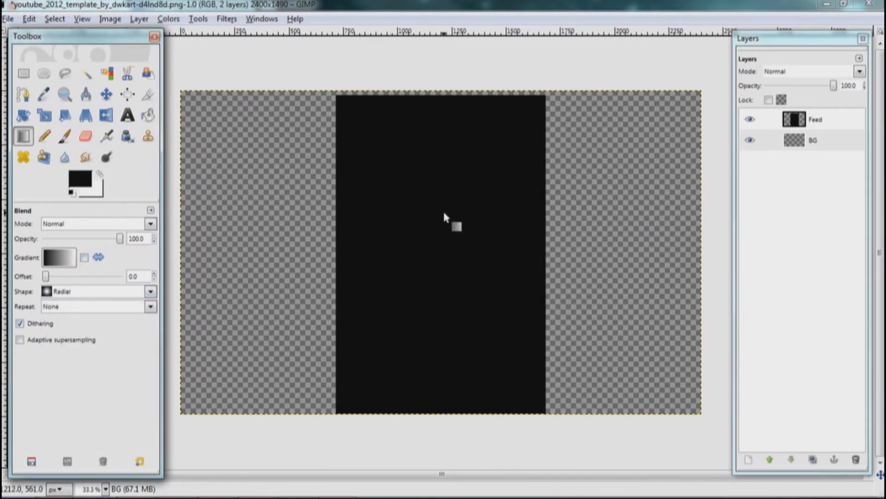
# Step: Set the background color to the gold tone c1b053
pyautogui.click(96, 190)
pyautogui.moveTo(447, 256); pyautogui.dragTo(444, 263)
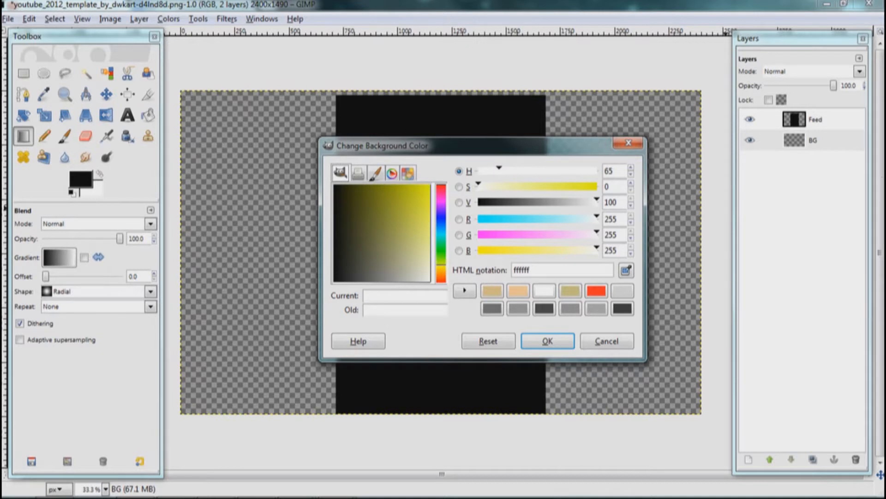
pyautogui.moveTo(422, 238); pyautogui.dragTo(407, 228)
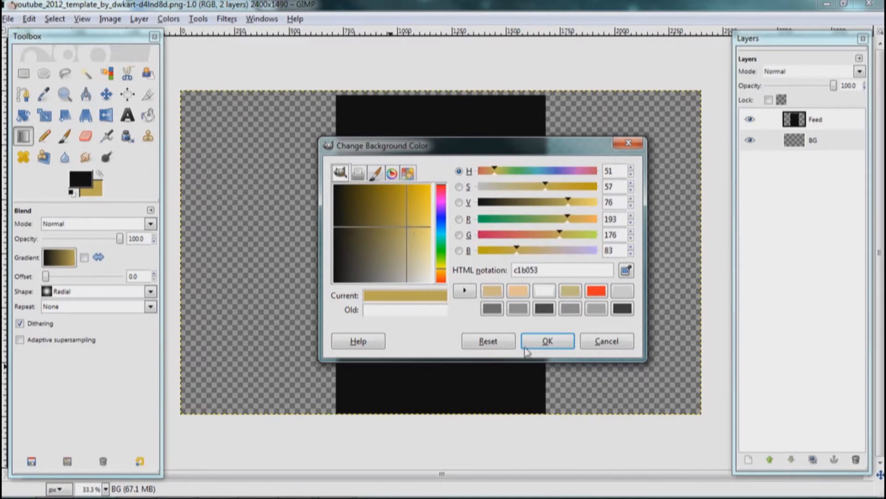
pyautogui.click(547, 340)
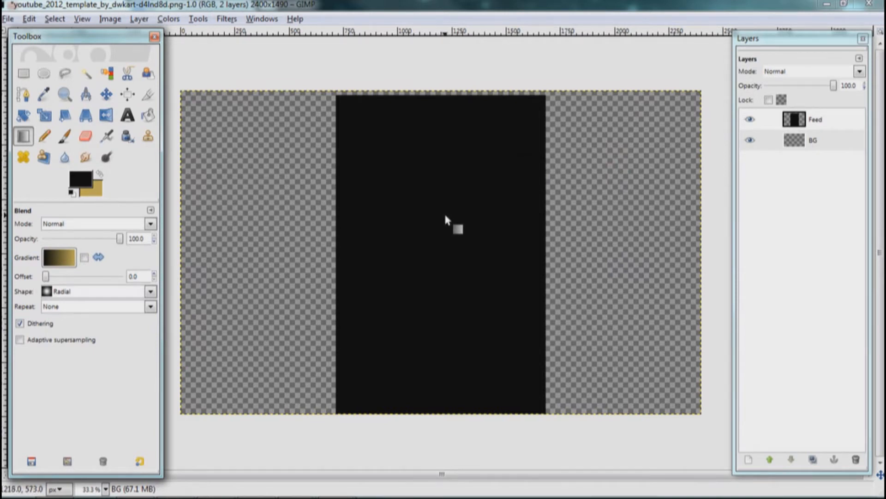
# Step: Reverse the gradient and fill the BG layer with a gold-to-black radial glow, from the canvas centre out towards its side edge
pyautogui.moveTo(444, 217); pyautogui.dragTo(237, 222)
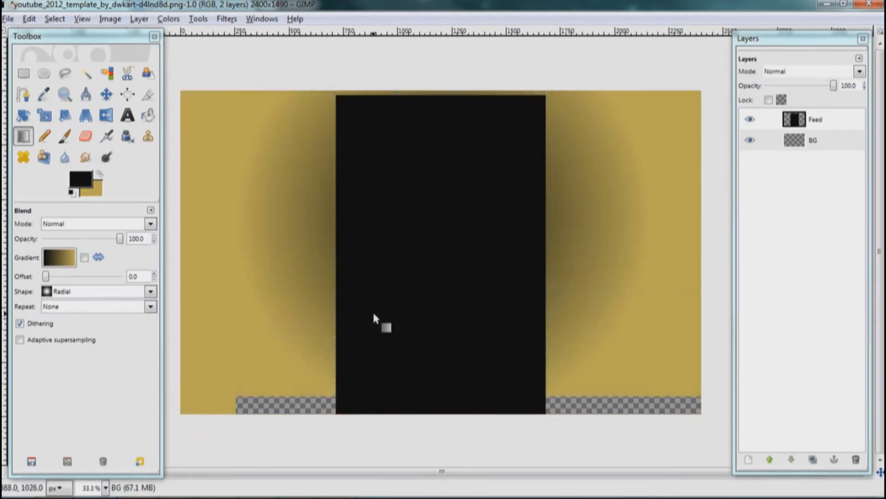
pyautogui.hotkey('ctrl', 'z')
pyautogui.click(84, 257)
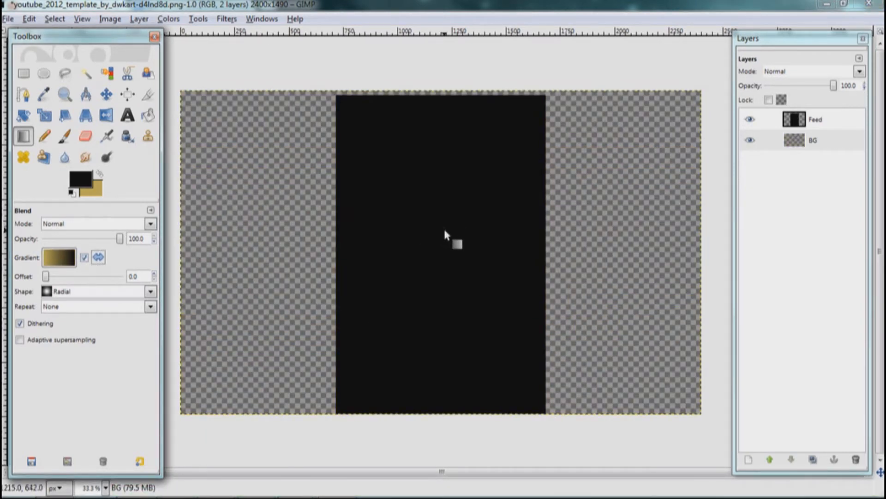
pyautogui.moveTo(444, 231); pyautogui.dragTo(237, 232)
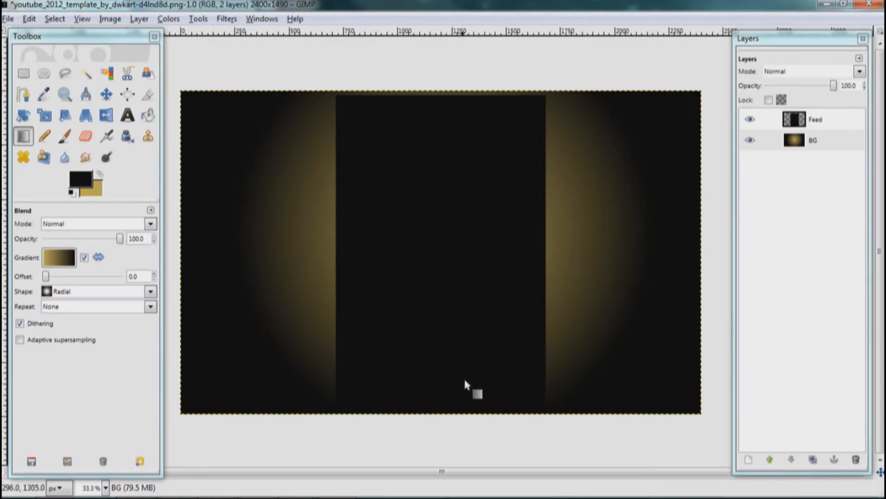
# Step: Inspect the black column's lower edge, then switch to the browser and examine how the channel background continues down the page
pyautogui.scroll(5, 349, 406)
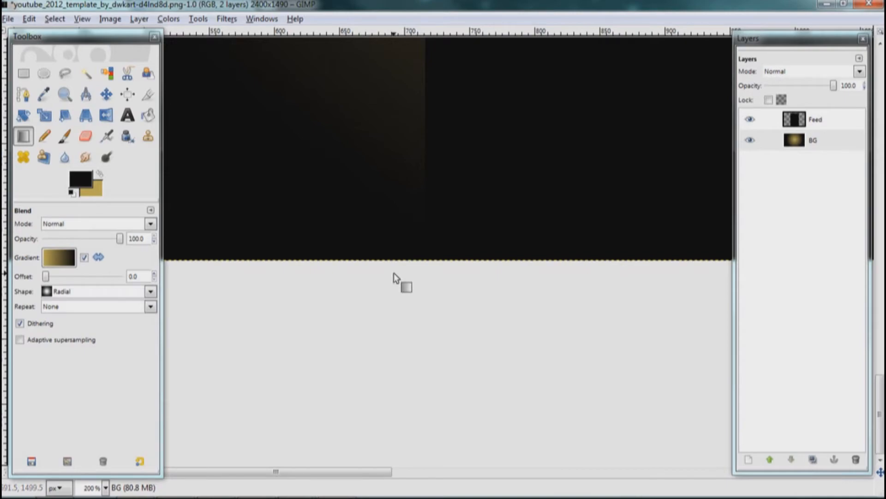
pyautogui.hotkey('alt', 'Tab')
pyautogui.scroll(-8, 342, 335)
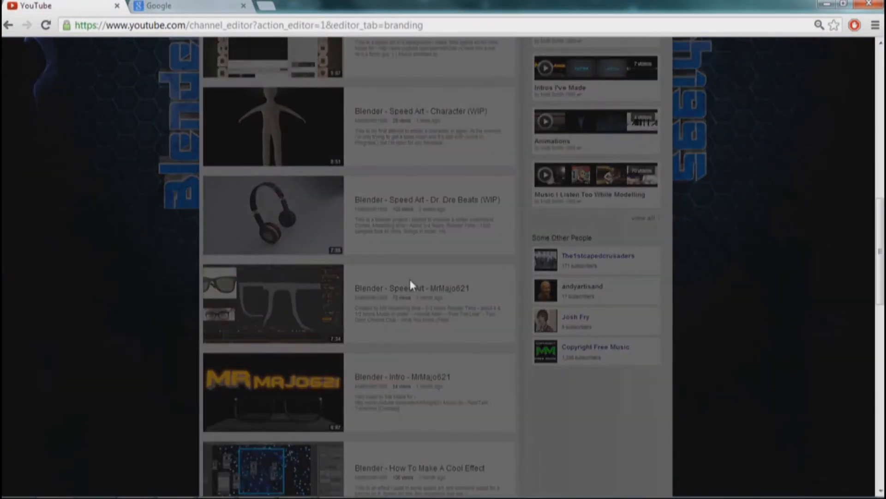
# Step: Compare the lower part of the channel page with the glow background by switching from the browser back to GIMP
pyautogui.hotkey('ctrl', '-')
pyautogui.hotkey('alt', 'Tab')
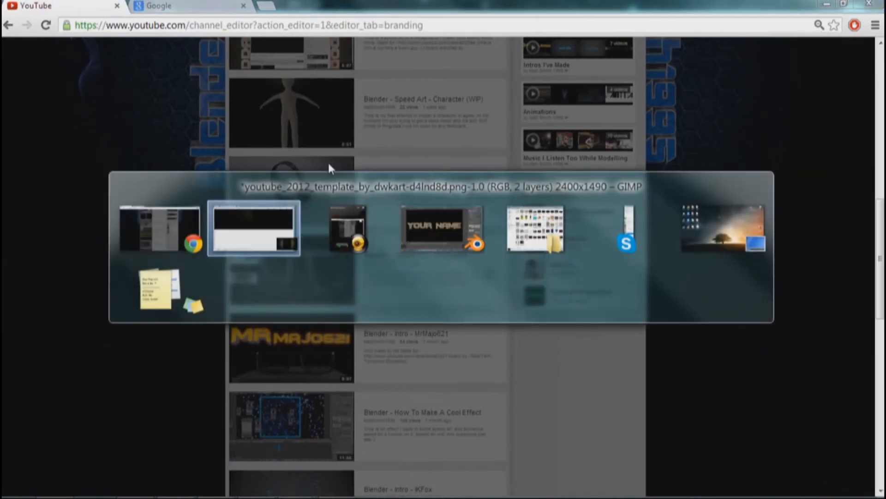
pyautogui.scroll(-3, 276, 333)
pyautogui.moveTo(439, 203)
pyautogui.mouseDown()
pyautogui.moveTo(422, 256)
pyautogui.moveTo(449, 188)
pyautogui.moveTo(437, 194)
pyautogui.mouseUp()
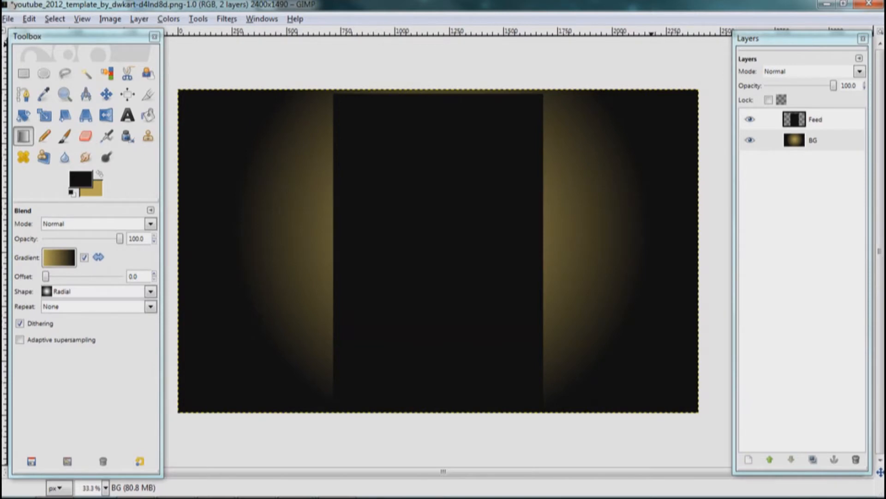
# Step: Switch to the browser and search Google Images for "scratched metal texture"
pyautogui.click(176, 485)
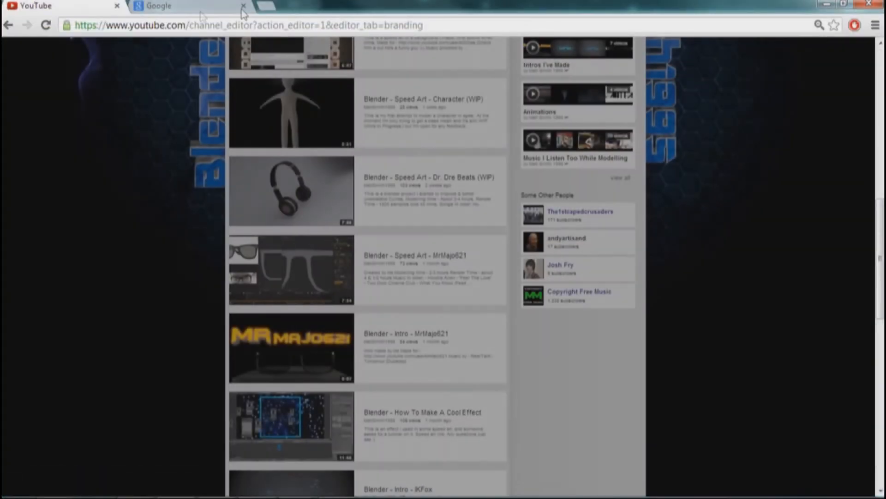
pyautogui.click(222, 6)
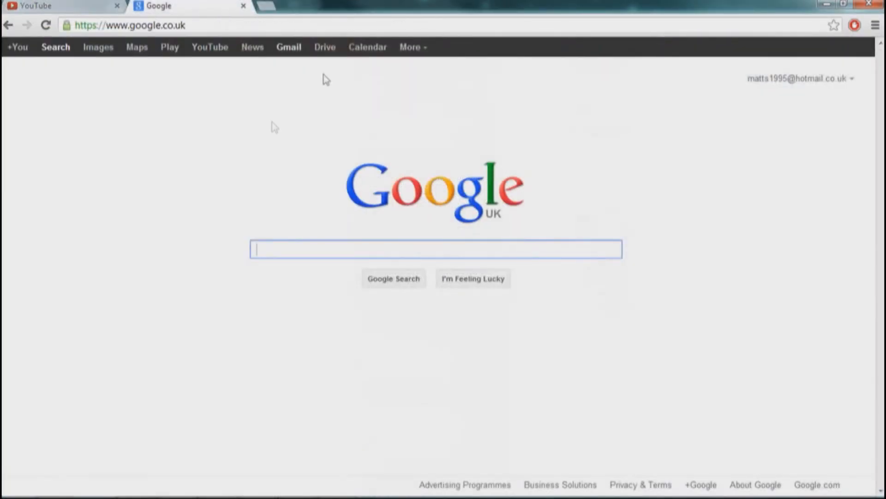
pyautogui.click(98, 48)
pyautogui.click(309, 251)
pyautogui.write('scratched metal texture')
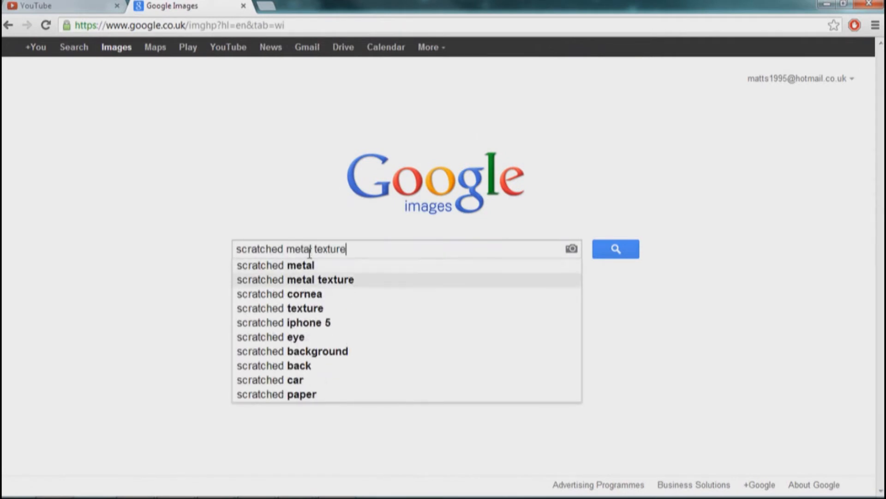
pyautogui.press('Return')
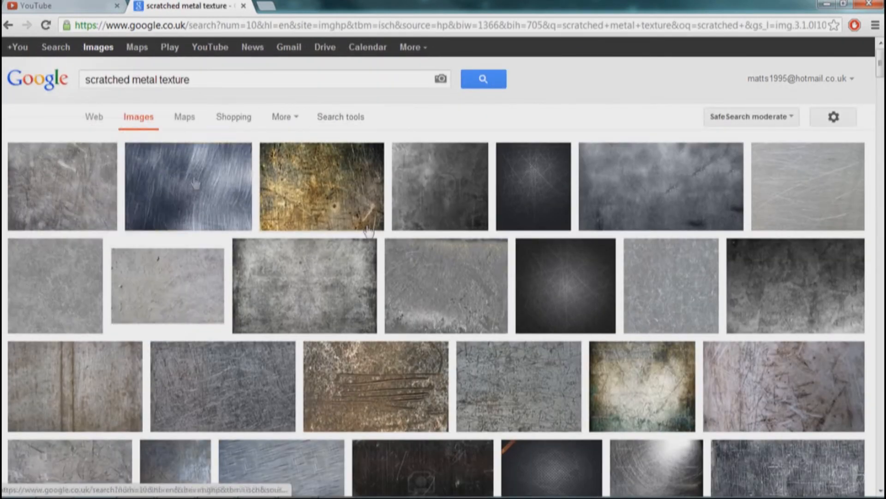
# Step: Preview several dark scratched metal textures among the results and examine the pixel size of the square black one
pyautogui.moveTo(553, 199)
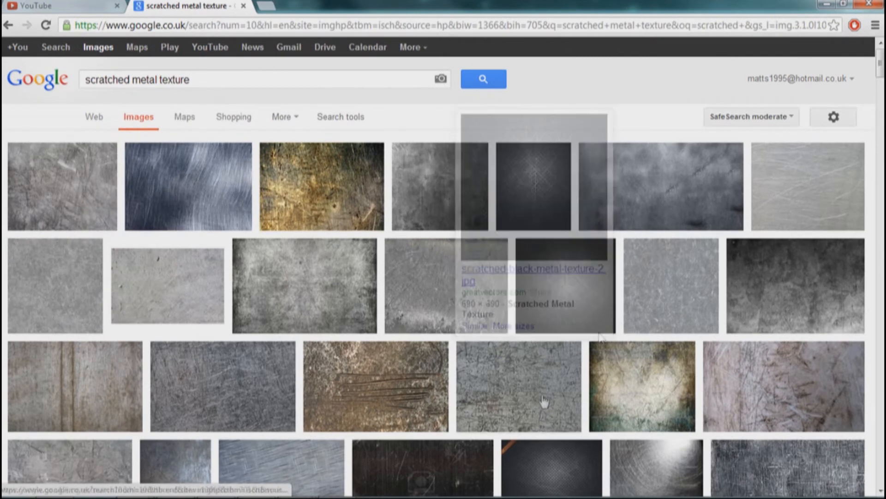
pyautogui.scroll(-1, 462, 444)
pyautogui.moveTo(402, 480)
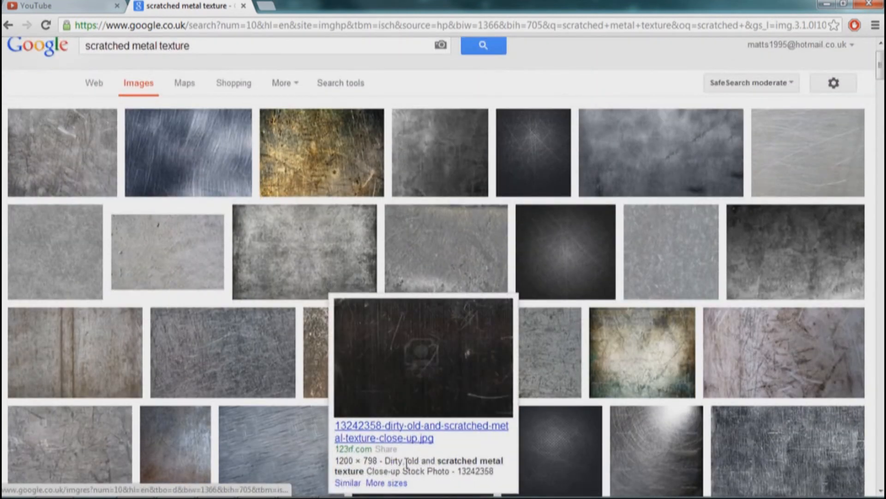
pyautogui.moveTo(550, 283)
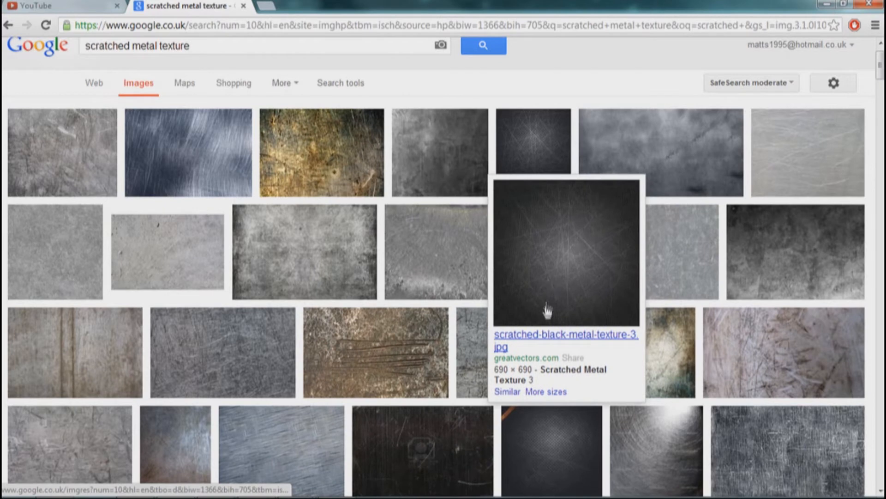
pyautogui.moveTo(529, 369); pyautogui.dragTo(494, 369)
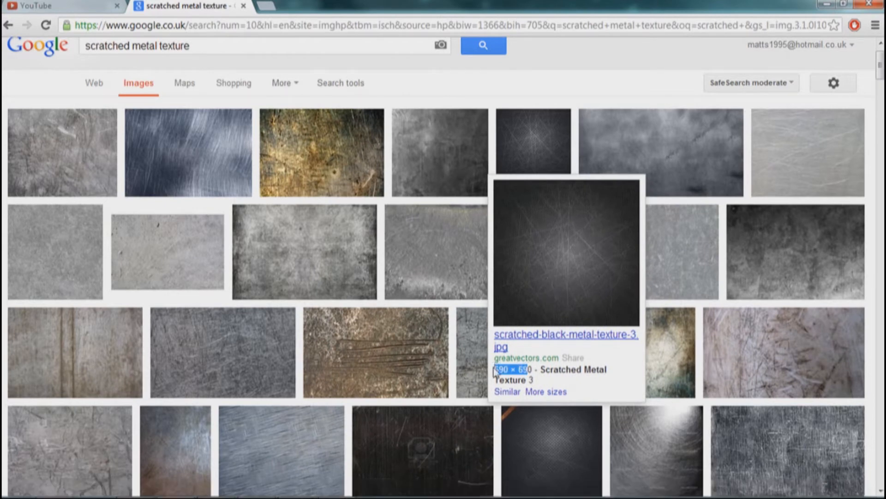
# Step: Switch to GIMP and save the image as TestBG.Jpg in the Tut folder under PhotoShop&Gimp, replacing the existing file
pyautogui.hotkey('alt', 'Tab')
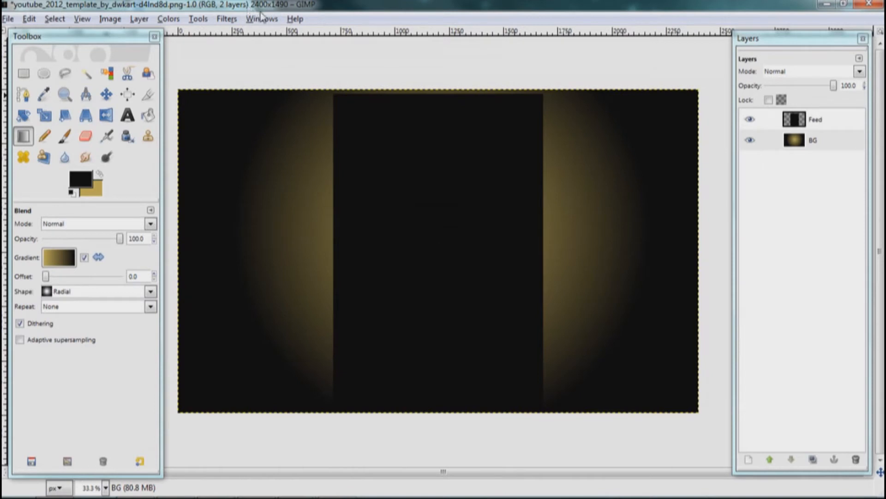
pyautogui.click(8, 18)
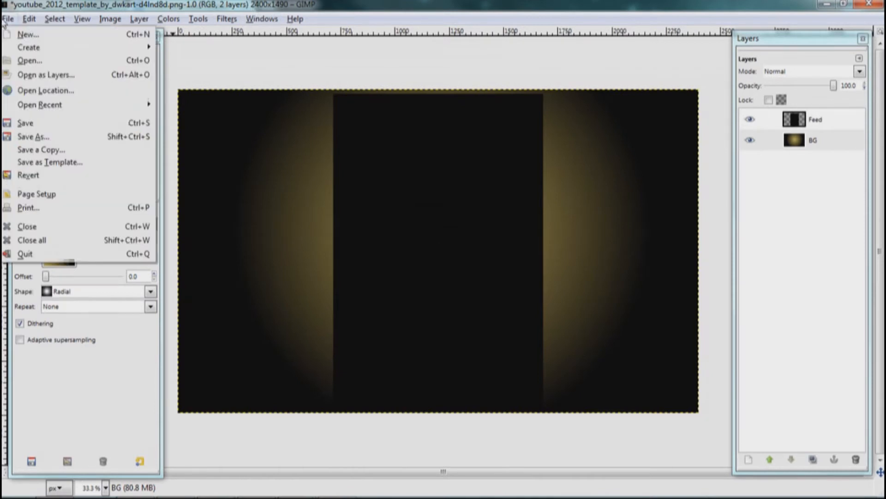
pyautogui.click(41, 137)
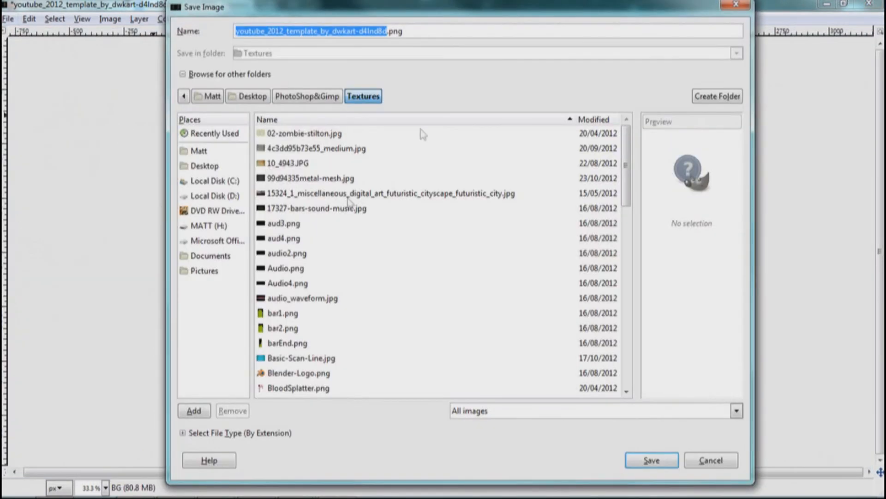
pyautogui.click(307, 96)
pyautogui.doubleClick(277, 223)
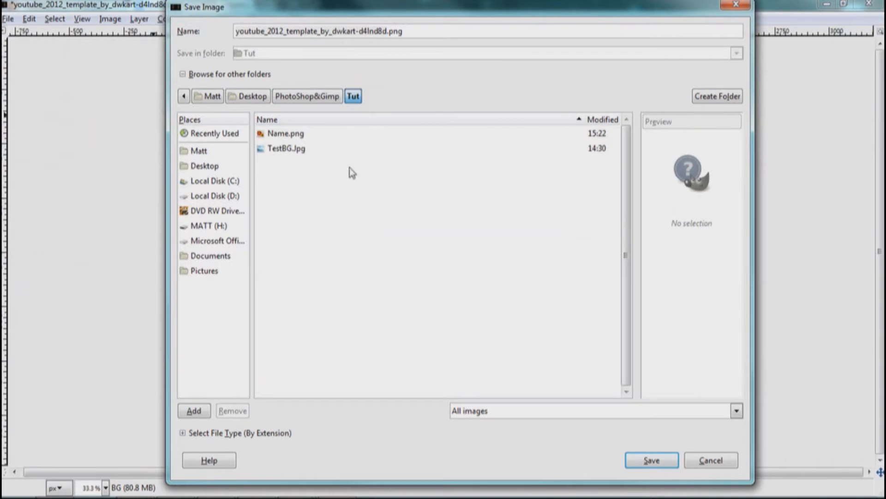
pyautogui.click(353, 149)
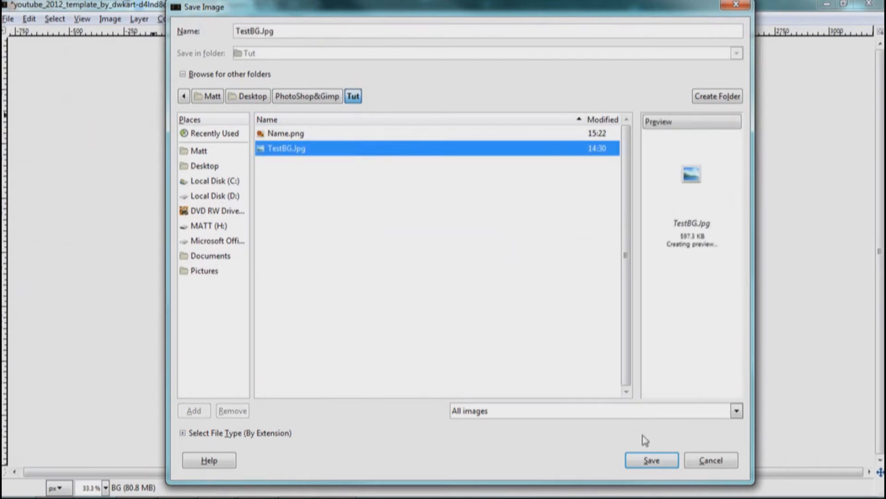
pyautogui.click(658, 463)
pyautogui.click(501, 307)
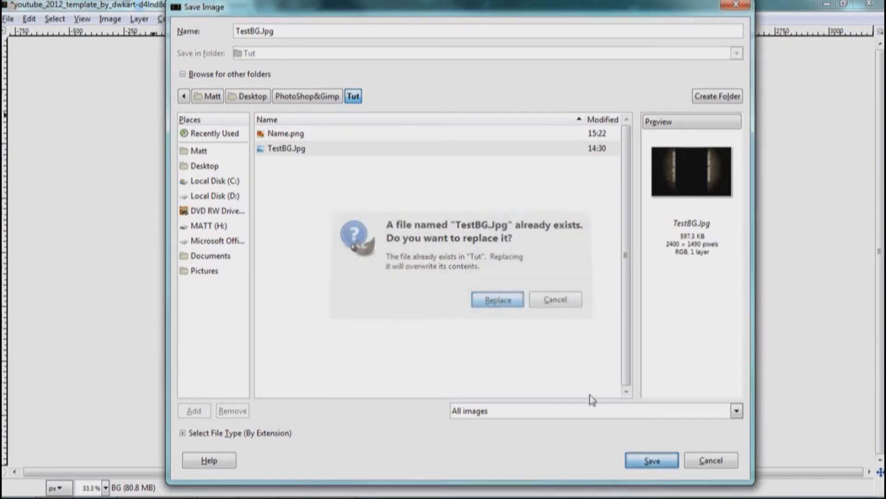
pyautogui.click(276, 222)
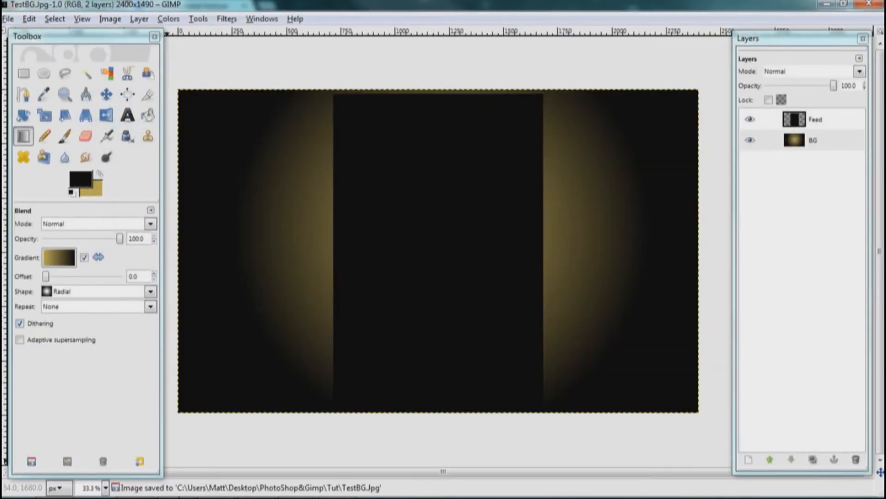
# Step: Return to the browser and limit the scratched metal texture results to Large images
pyautogui.click(176, 484)
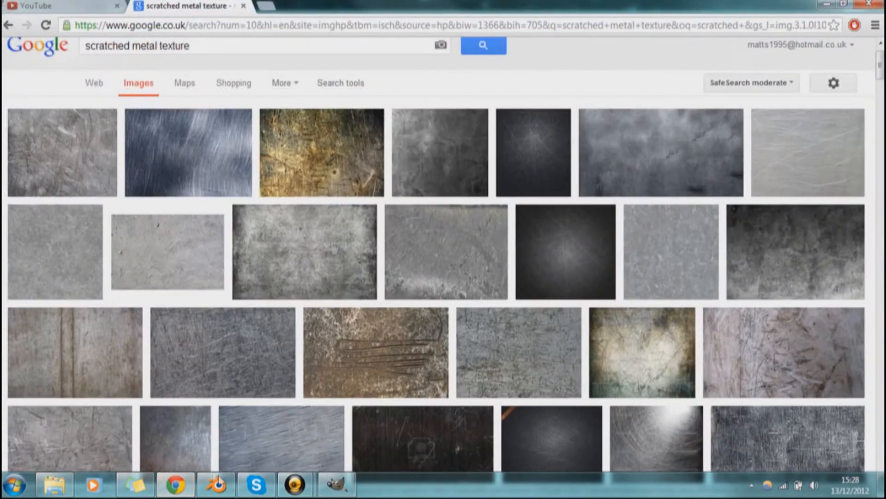
pyautogui.click(346, 84)
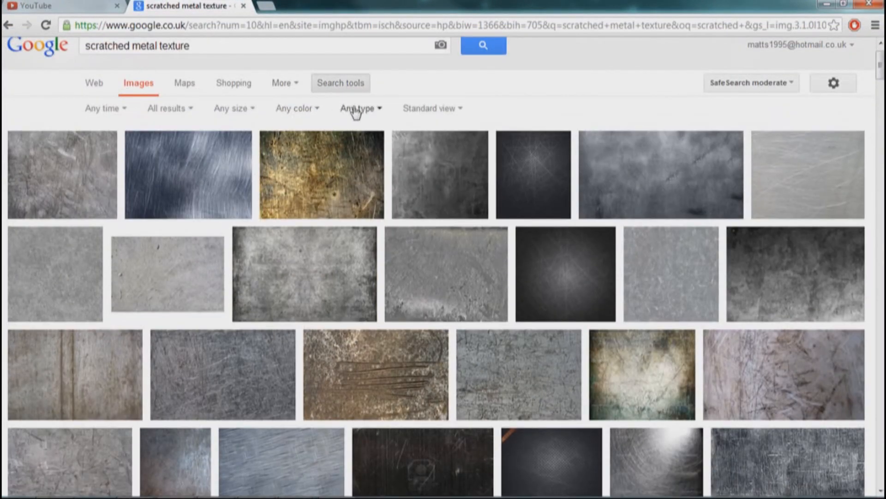
pyautogui.click(234, 109)
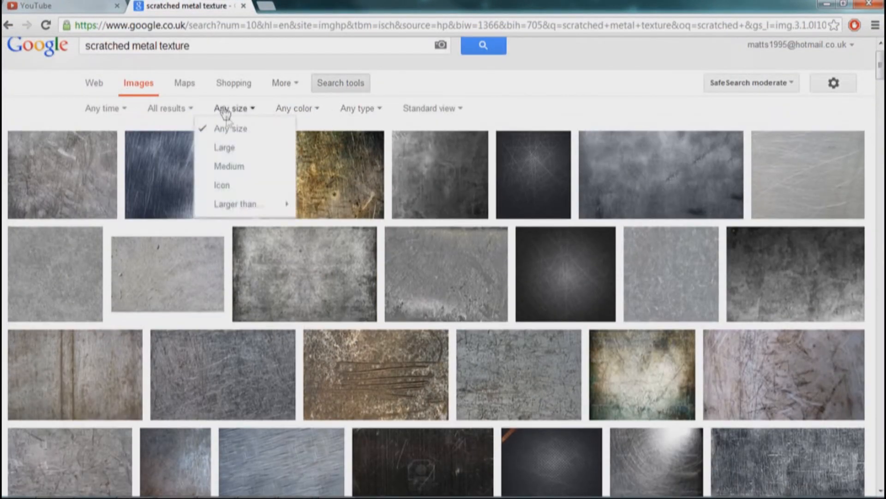
pyautogui.click(223, 147)
# Step: Preview the large scratched metal textures to compare their pixel sizes, and look briefly at the channel settings page
pyautogui.moveTo(96, 212)
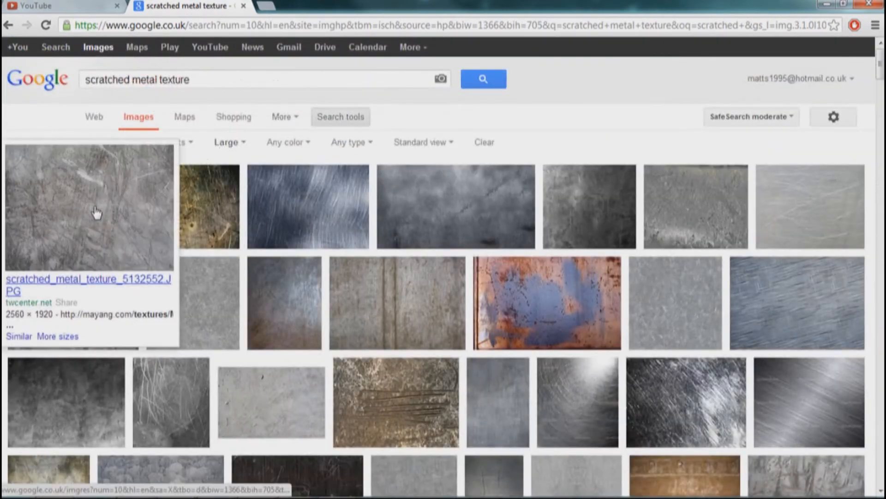
pyautogui.moveTo(203, 225)
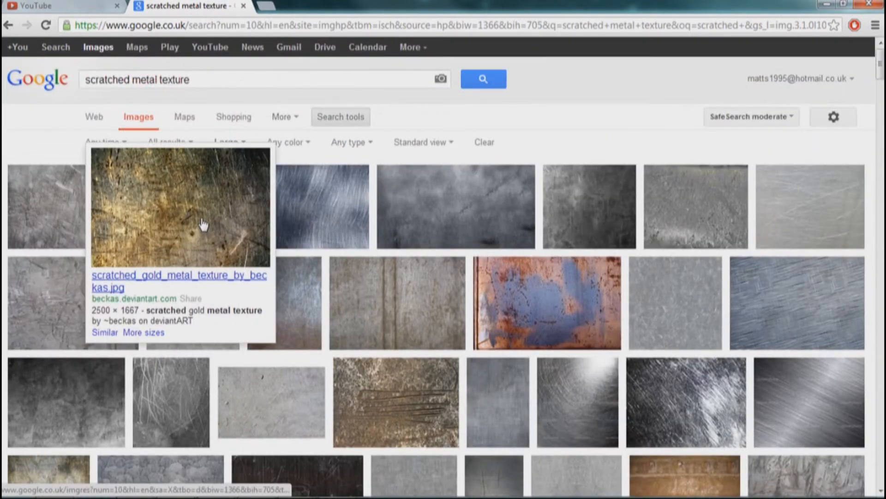
pyautogui.moveTo(452, 222)
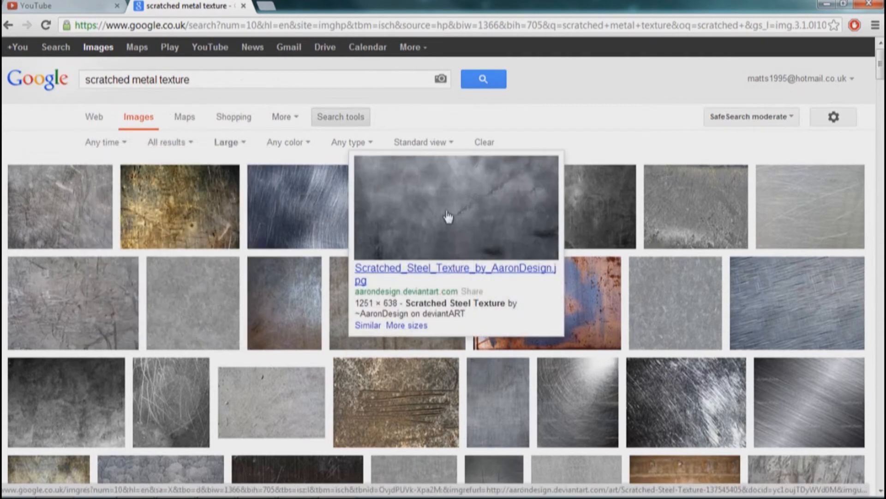
pyautogui.moveTo(595, 227)
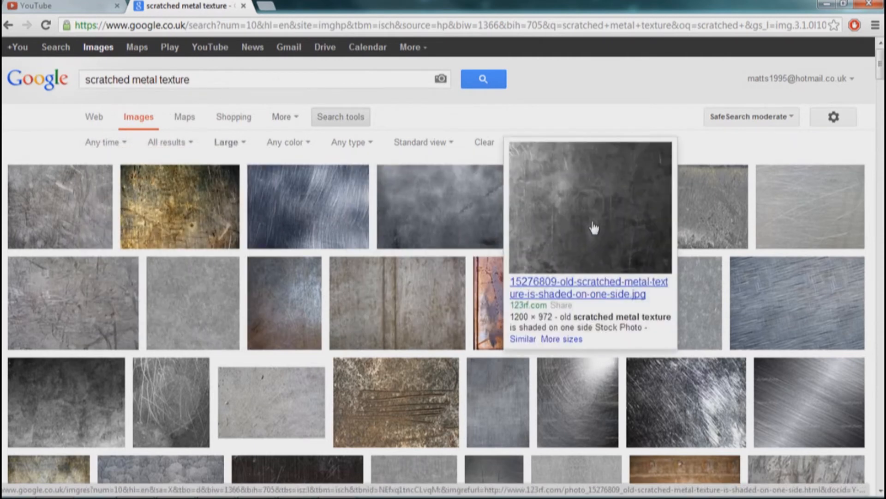
pyautogui.moveTo(326, 215)
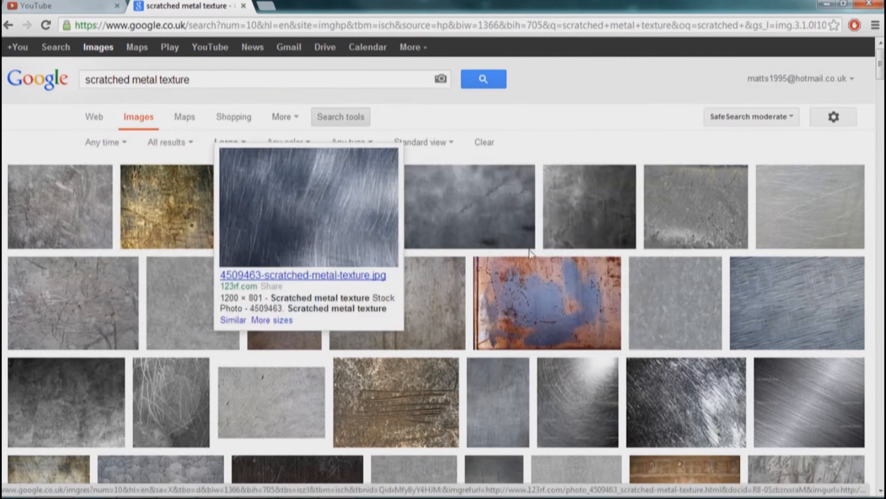
pyautogui.moveTo(46, 234)
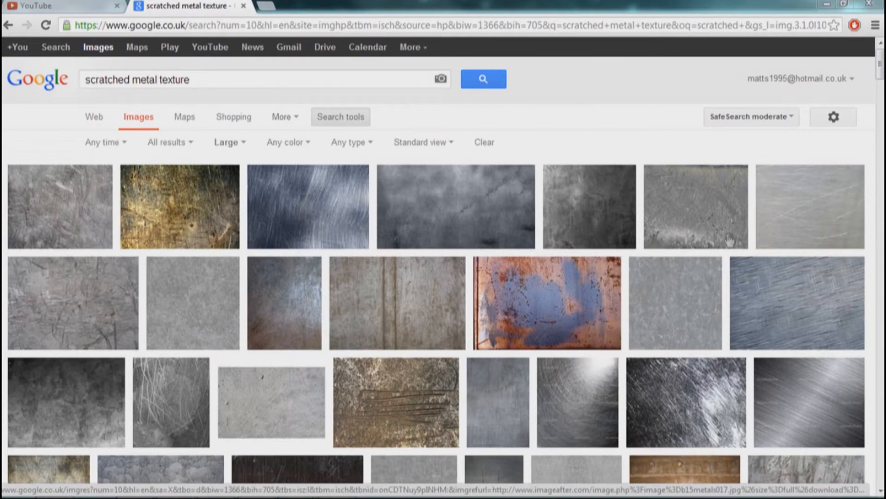
pyautogui.click(101, 5)
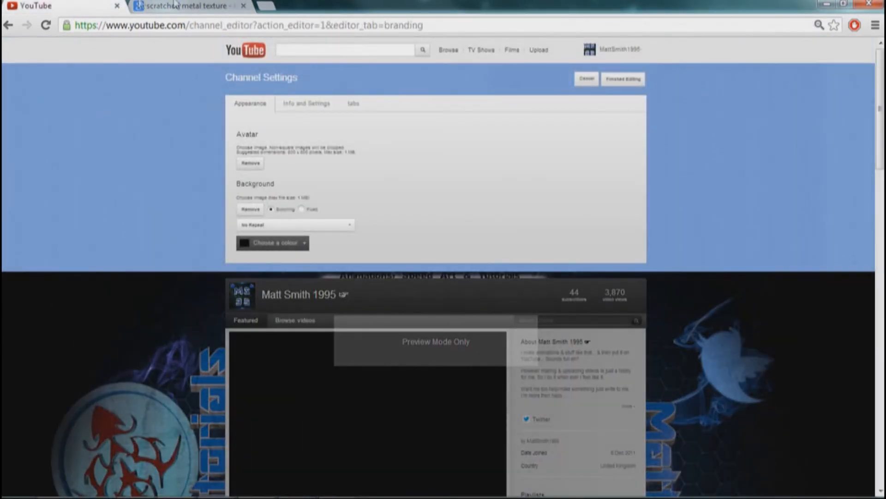
pyautogui.click(176, 5)
# Step: Replace the image search with "black and yellow stripes" using the suggested query
pyautogui.moveTo(222, 80); pyautogui.dragTo(3, 82)
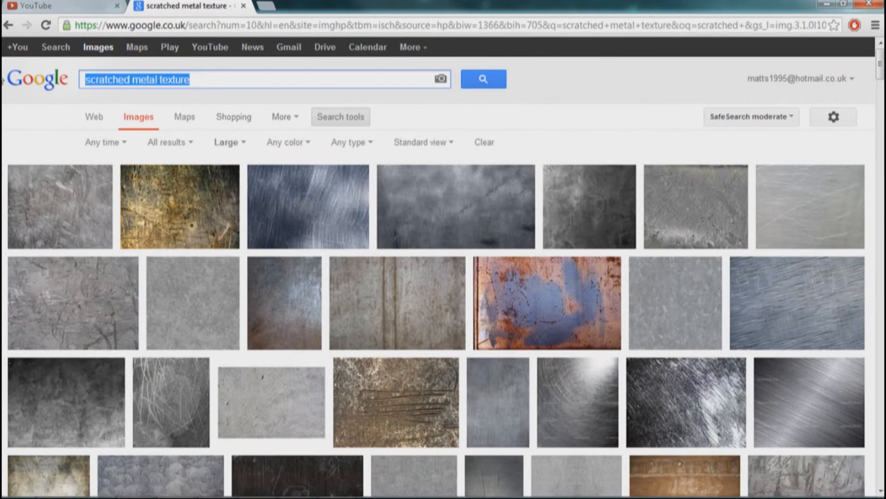
pyautogui.press('BackSpace')
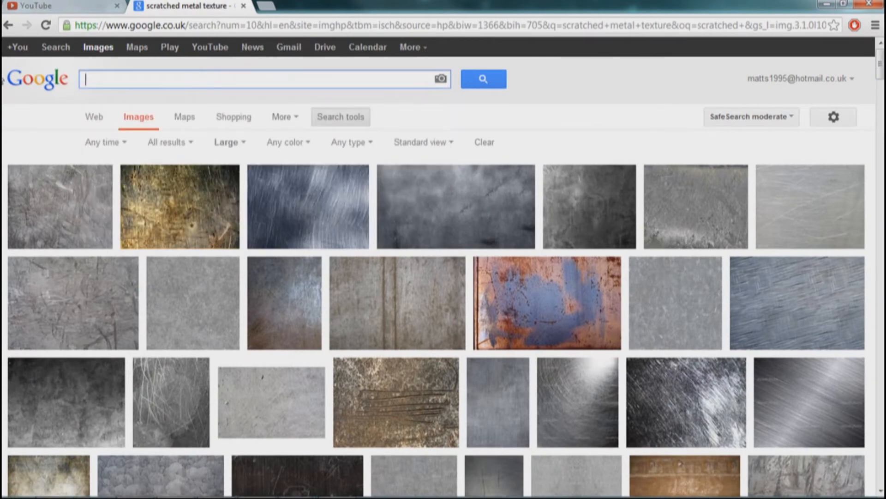
pyautogui.write('black and yellow')
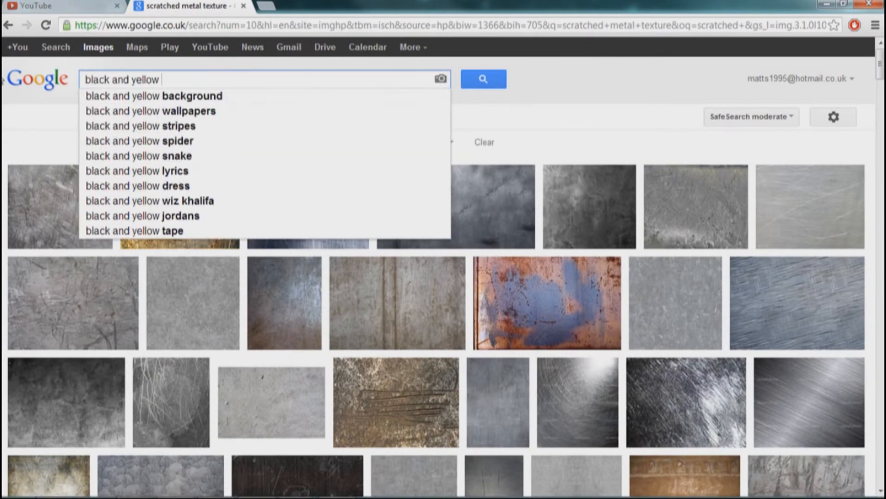
pyautogui.press('Down')
pyautogui.press('Down')
pyautogui.press('Down')
pyautogui.press('Return')
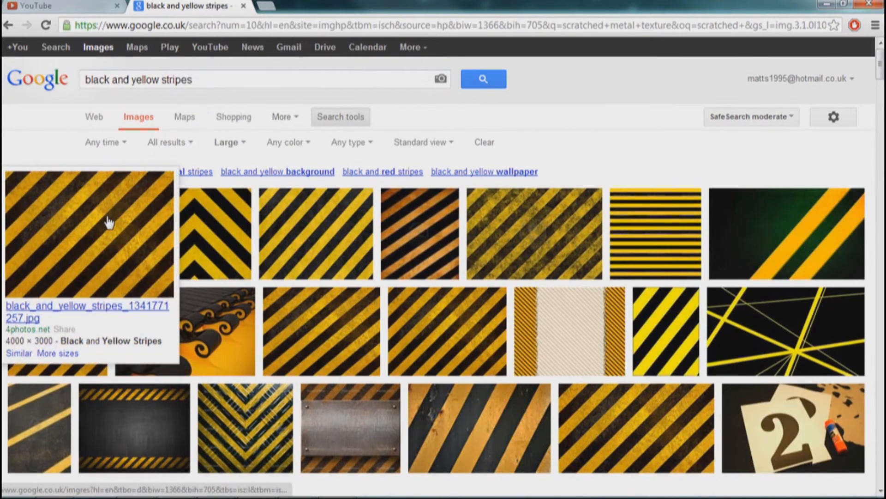
# Step: Preview the black and yellow stripe images to compare their pixel sizes, and look at the 4photos.net page of the first result
pyautogui.click(96, 222)
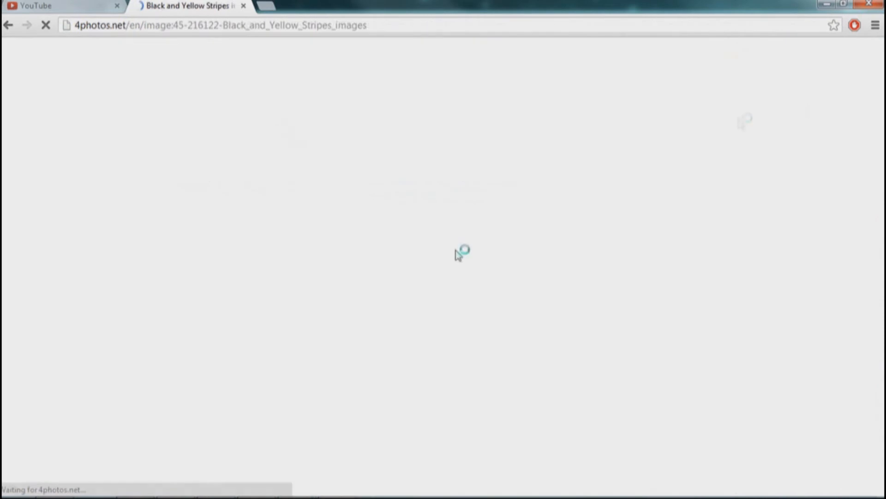
pyautogui.click(8, 26)
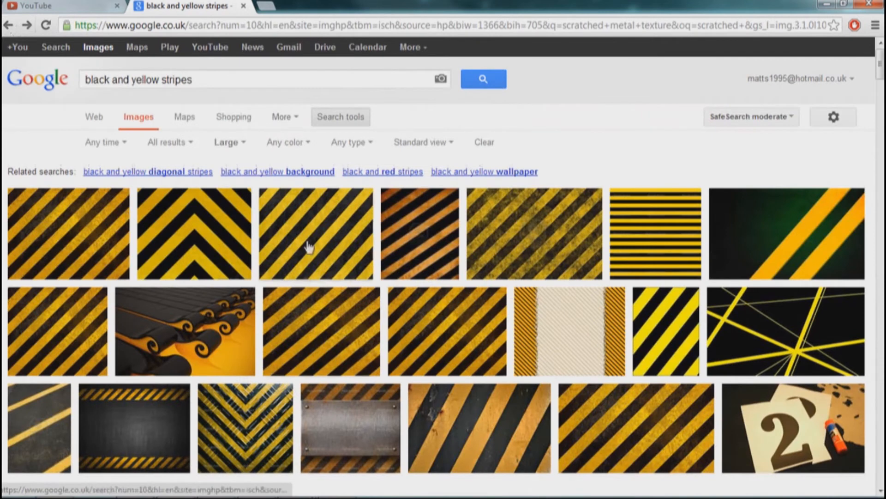
pyautogui.moveTo(309, 247)
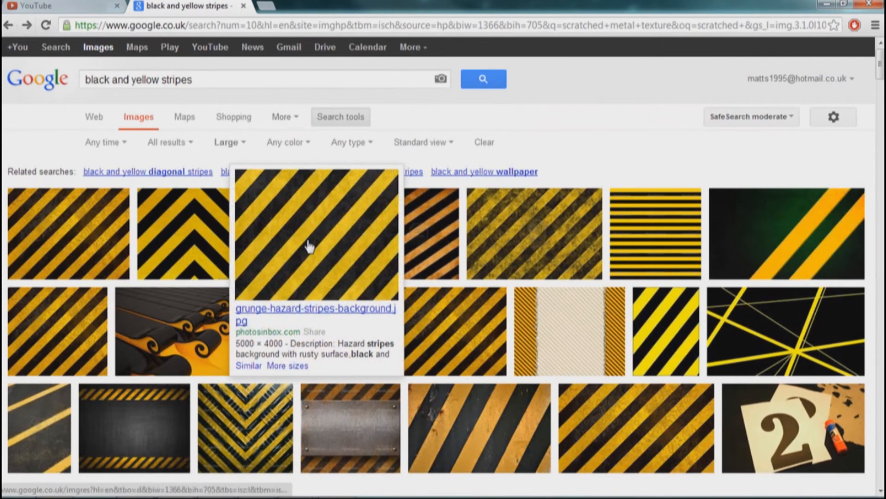
pyautogui.moveTo(43, 351)
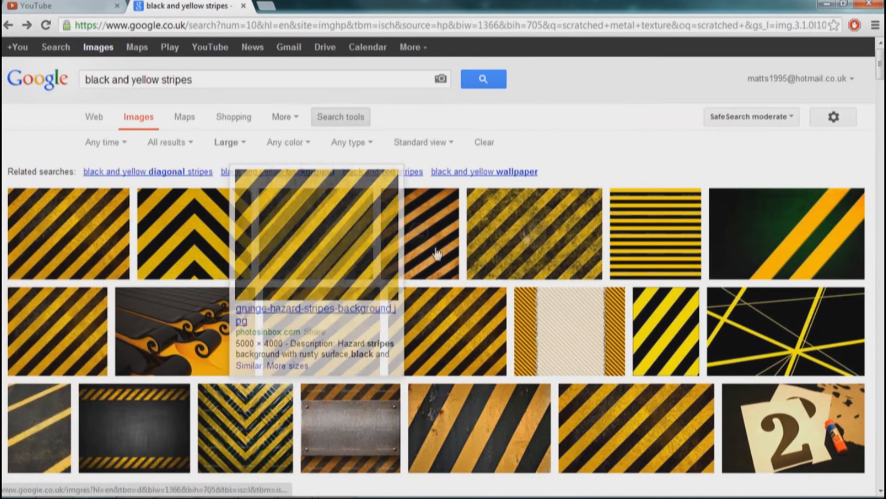
pyautogui.moveTo(327, 342)
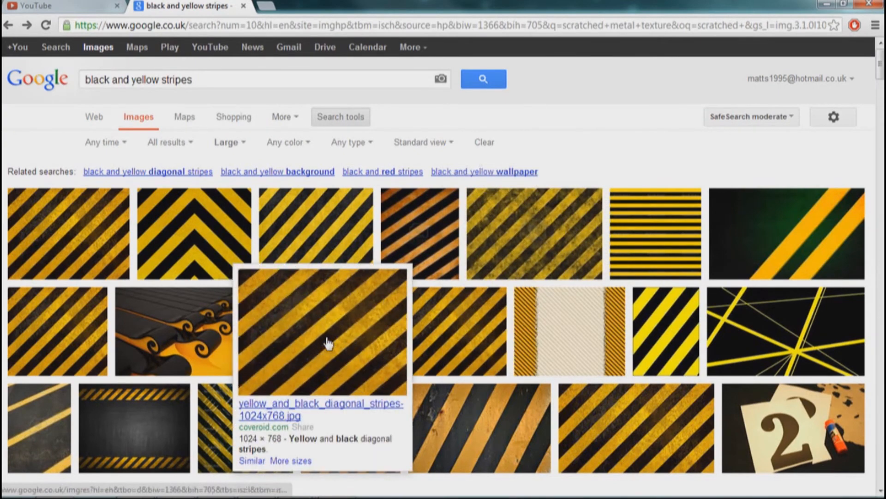
pyautogui.click(75, 228)
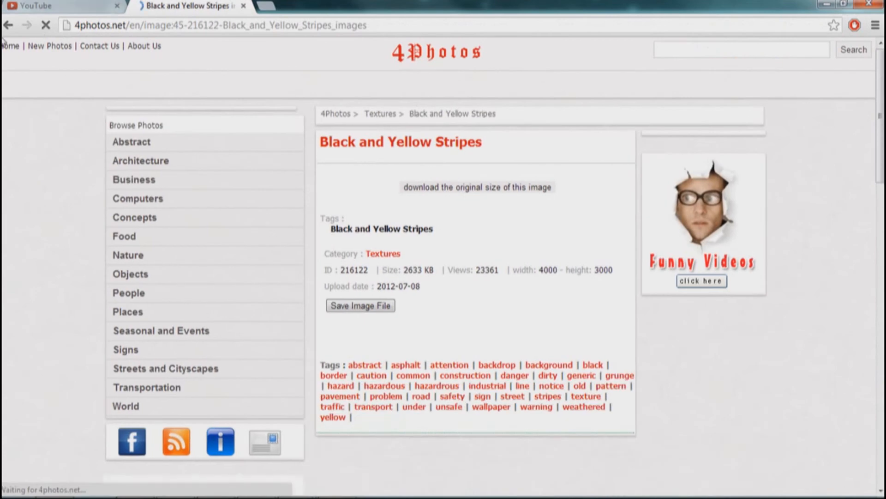
pyautogui.click(7, 27)
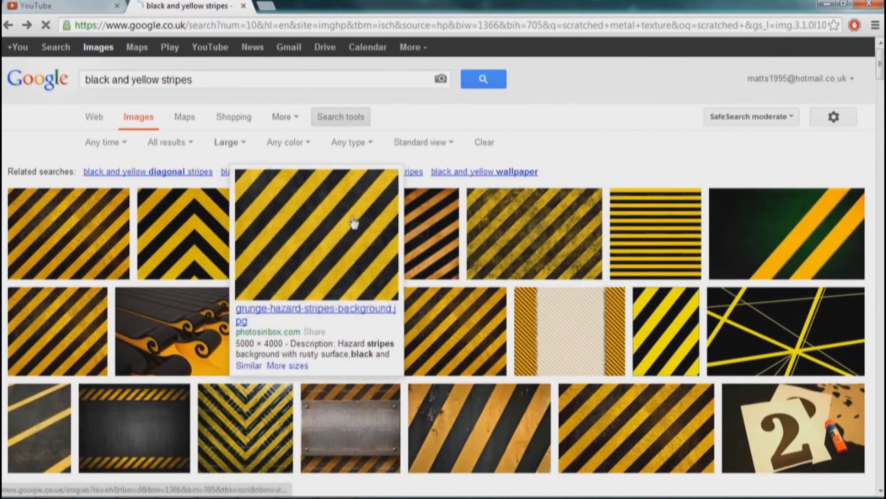
# Step: Open the full-size grunge-hazard-stripes-background.jpg from the photosinbox.com result and save the image to disk
pyautogui.click(356, 221)
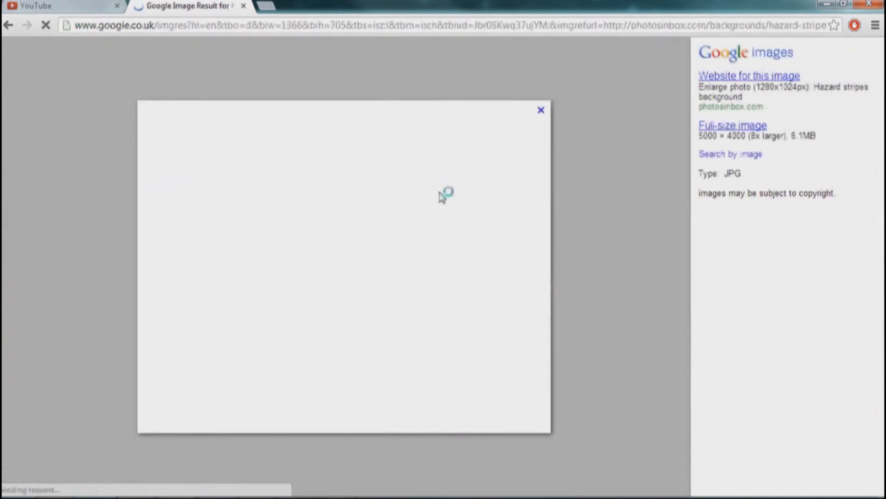
pyautogui.click(743, 127)
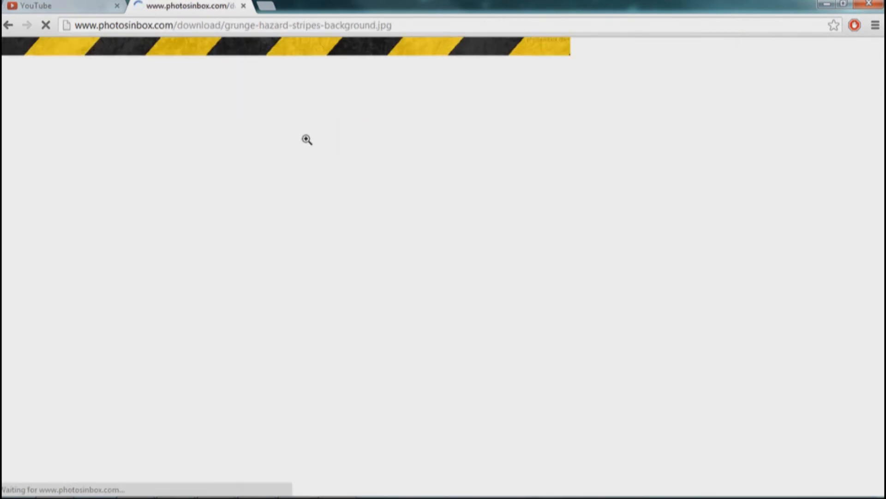
pyautogui.rightClick(308, 139)
pyautogui.press('Escape')
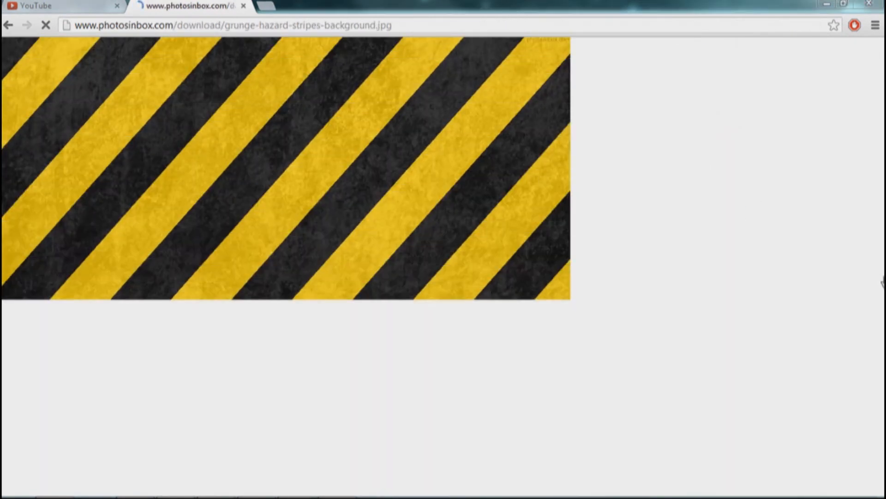
pyautogui.rightClick(313, 237)
pyautogui.click(362, 246)
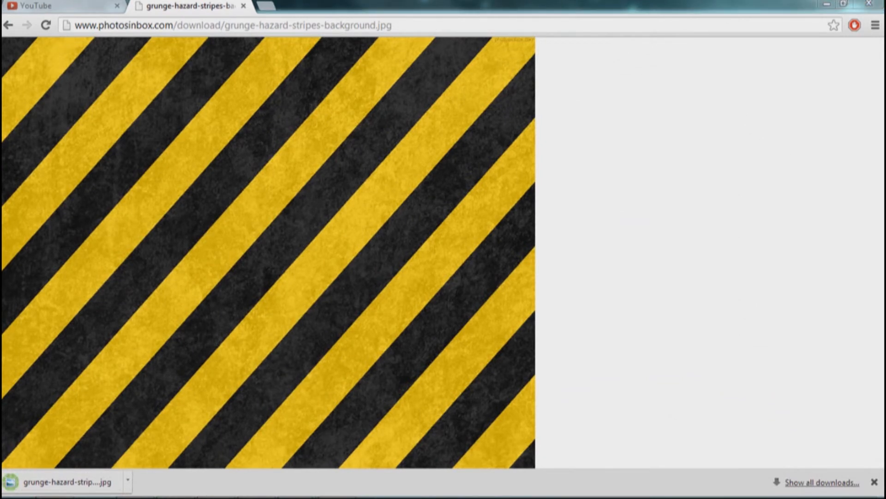
# Step: Switch to GIMP, add the scratched metal texture as a layer between Feed and BG, and activate the Scale tool
pyautogui.click(55, 5)
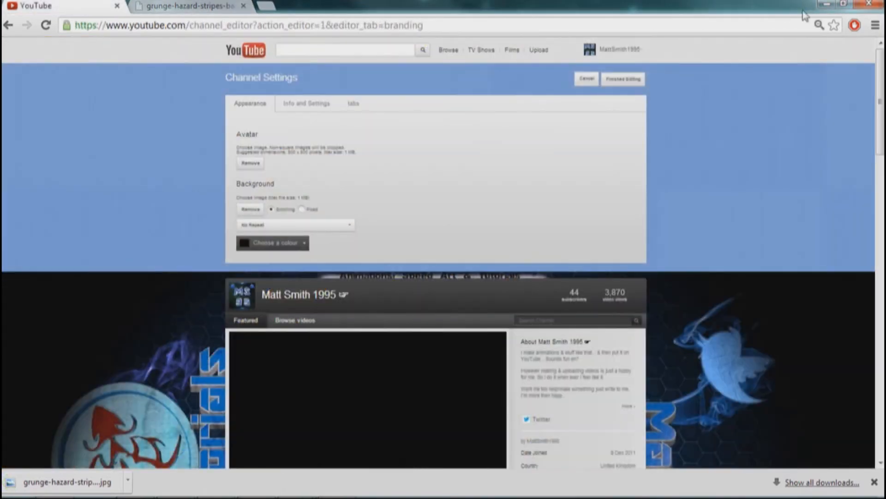
pyautogui.click(823, 4)
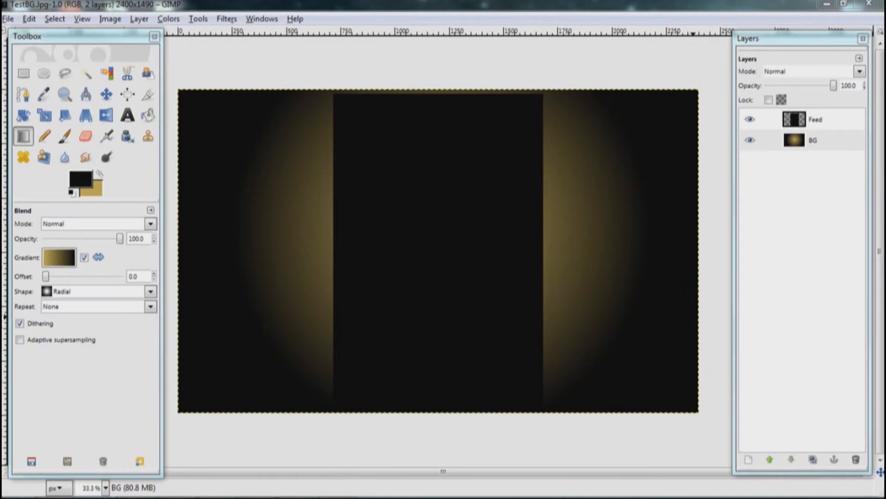
pyautogui.moveTo(457, 314); pyautogui.dragTo(452, 315)
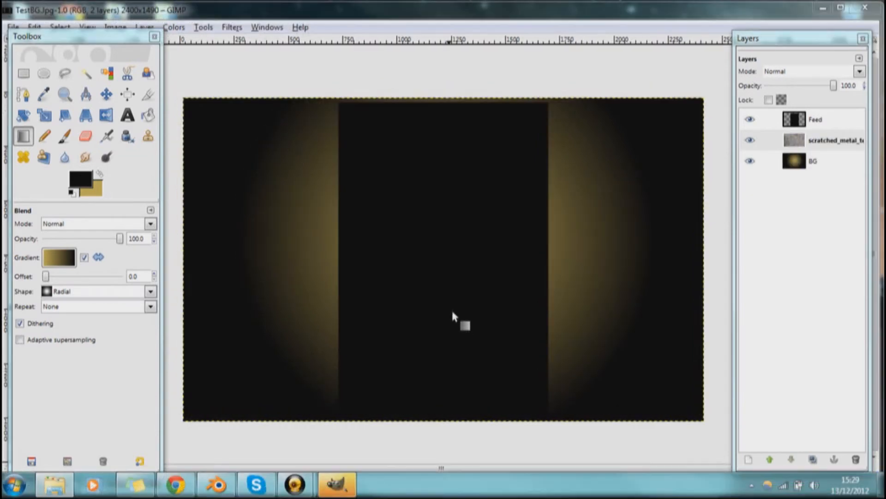
pyautogui.doubleClick(497, 15)
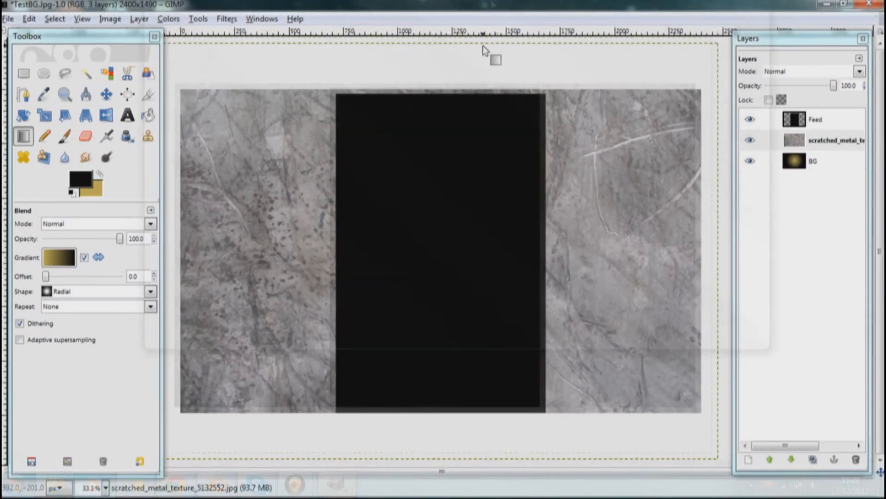
pyautogui.scroll(-2, 465, 88)
pyautogui.press('+')
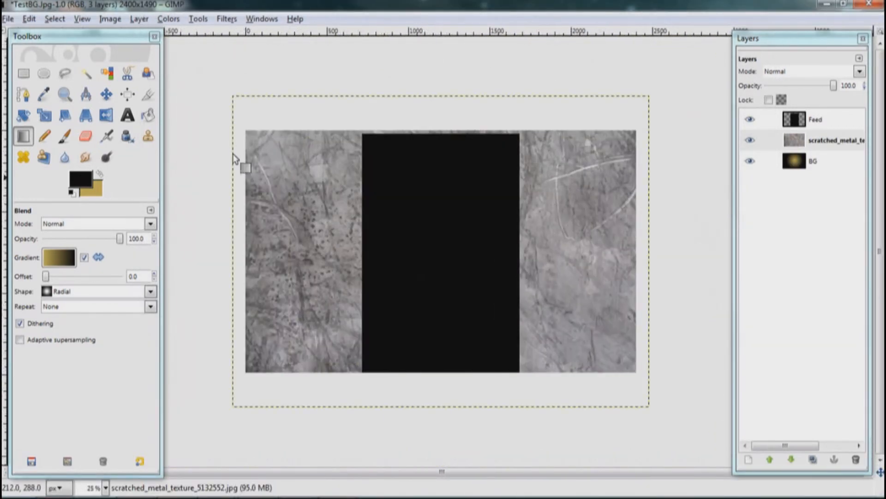
pyautogui.click(44, 116)
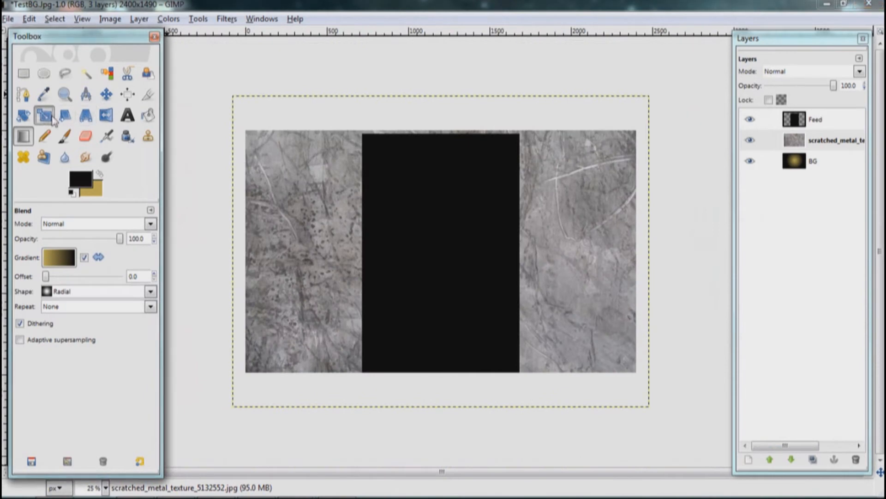
pyautogui.click(247, 111)
pyautogui.moveTo(248, 111); pyautogui.dragTo(303, 183)
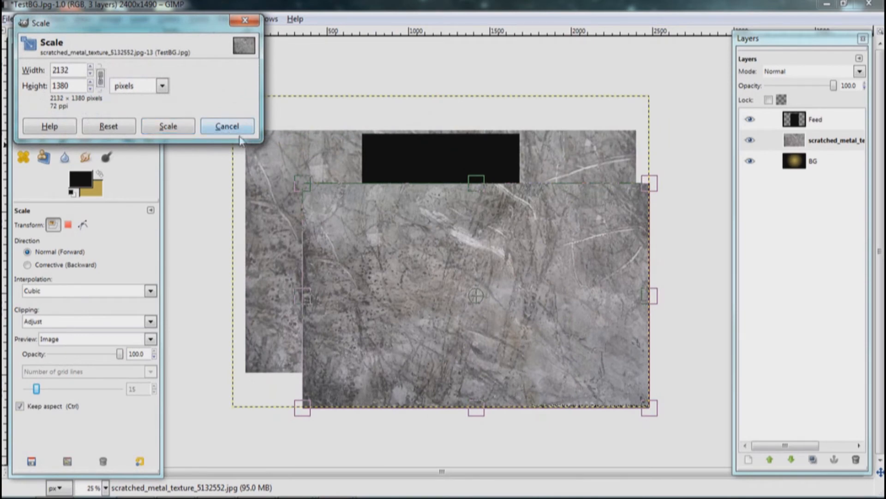
pyautogui.click(227, 126)
# Step: Scale the scratched metal layer proportionally to 2421 × 1816 pixels so that it still covers the canvas
pyautogui.keyDown('ctrl'); pyautogui.click(235, 99); pyautogui.keyUp('ctrl')
pyautogui.moveTo(234, 100)
pyautogui.mouseDown()
pyautogui.moveTo(234, 92)
pyautogui.moveTo(243, 99)
pyautogui.moveTo(240, 112)
pyautogui.moveTo(234, 107)
pyautogui.mouseUp()
pyautogui.moveTo(655, 409)
pyautogui.mouseDown()
pyautogui.moveTo(633, 403)
pyautogui.moveTo(636, 380)
pyautogui.moveTo(647, 402)
pyautogui.mouseUp()
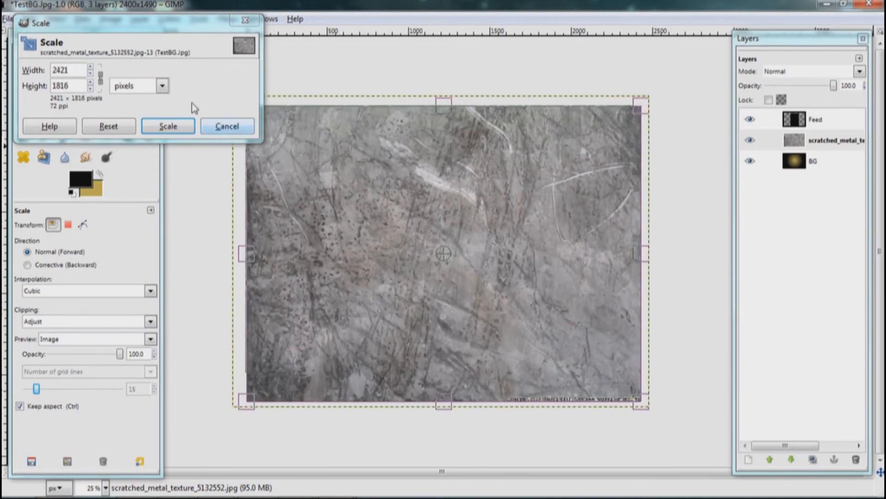
pyautogui.click(167, 126)
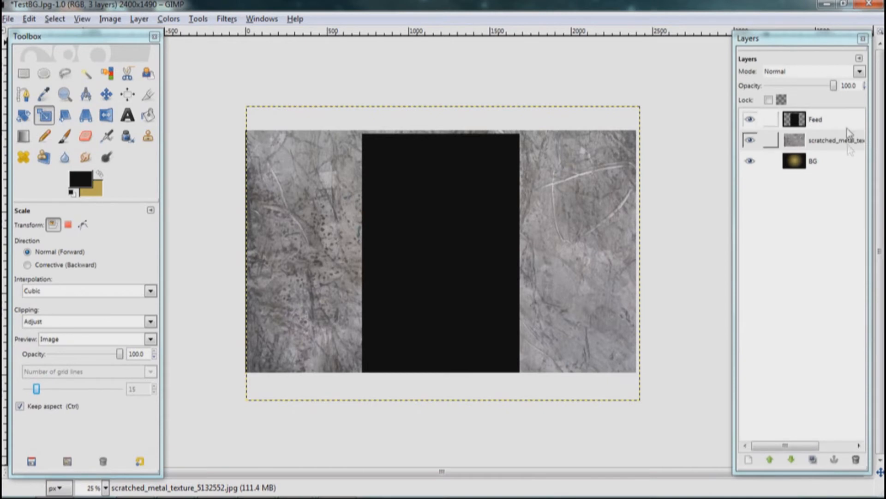
# Step: Set the scratched metal layer's blend mode to Overlay and its opacity to 68.3
pyautogui.click(858, 72)
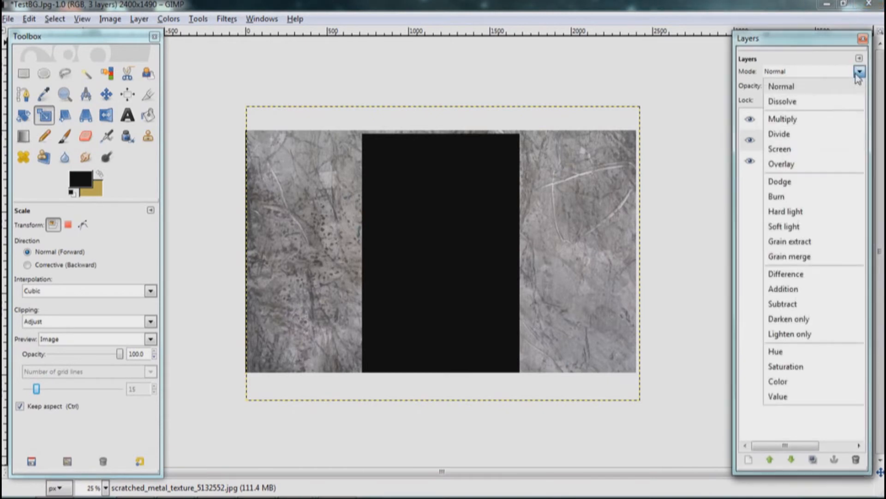
pyautogui.click(795, 164)
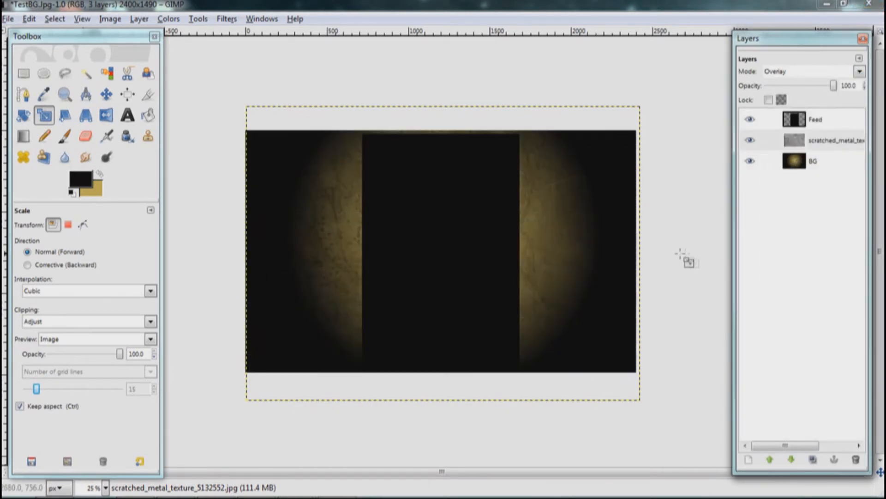
pyautogui.press('+')
pyautogui.press('-')
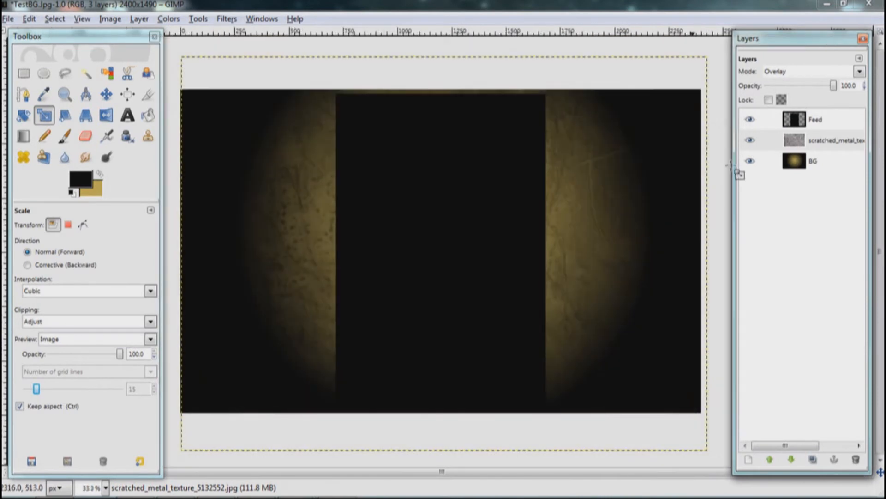
pyautogui.moveTo(834, 86); pyautogui.dragTo(814, 86)
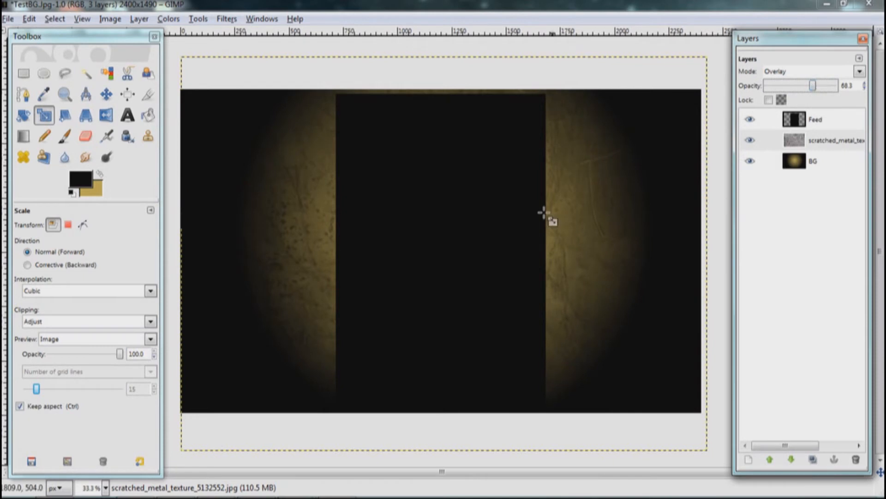
# Step: Add grunge-hazard-stripes-background.jpg from the Textures folder as a layer below Feed and scale it proportionally to just cover the canvas
pyautogui.click(7, 18)
pyautogui.click(221, 3)
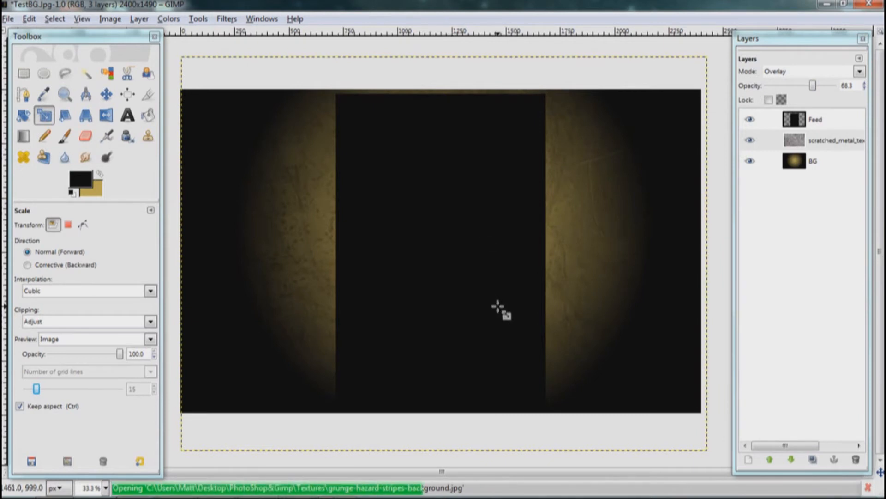
pyautogui.scroll(-1, 479, 244)
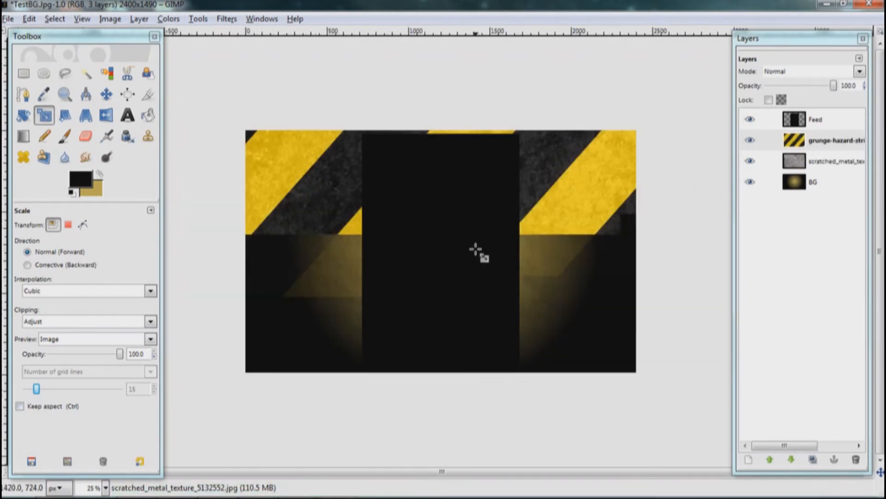
pyautogui.scroll(-2, 429, 249)
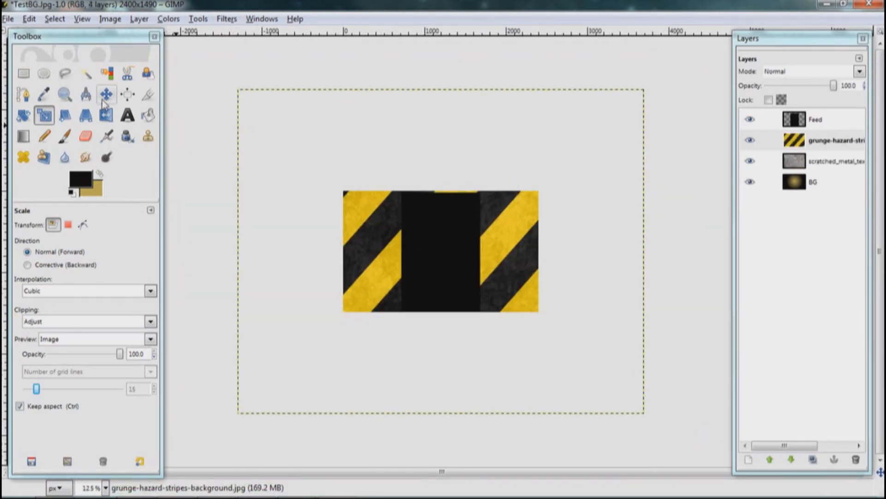
pyautogui.click(293, 164)
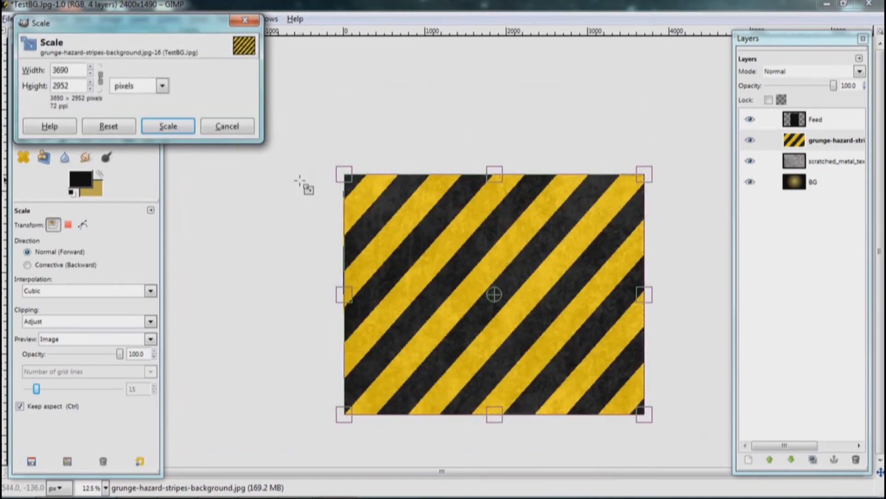
pyautogui.moveTo(659, 428); pyautogui.dragTo(567, 344)
pyautogui.click(166, 126)
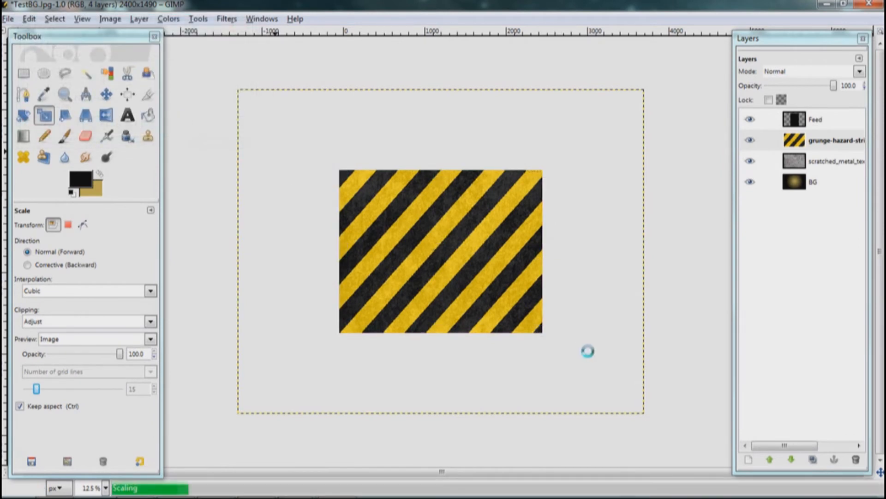
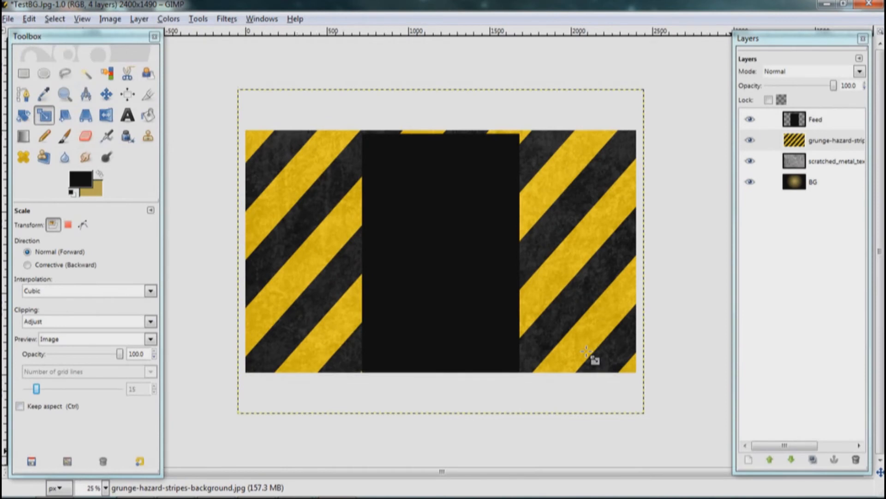
# Step: Set the hazard stripes layer's blend mode to Overlay and move the scratched metal layer above it
pyautogui.scroll(1, 395, 296)
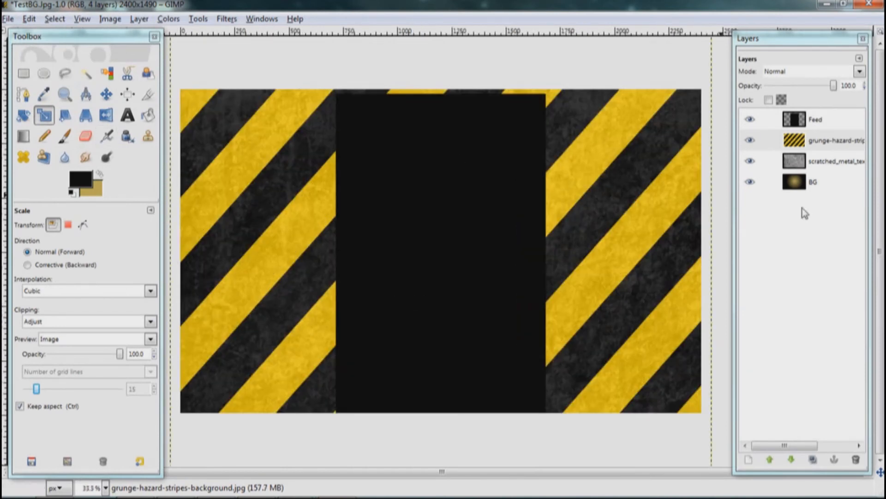
pyautogui.click(857, 71)
pyautogui.click(802, 166)
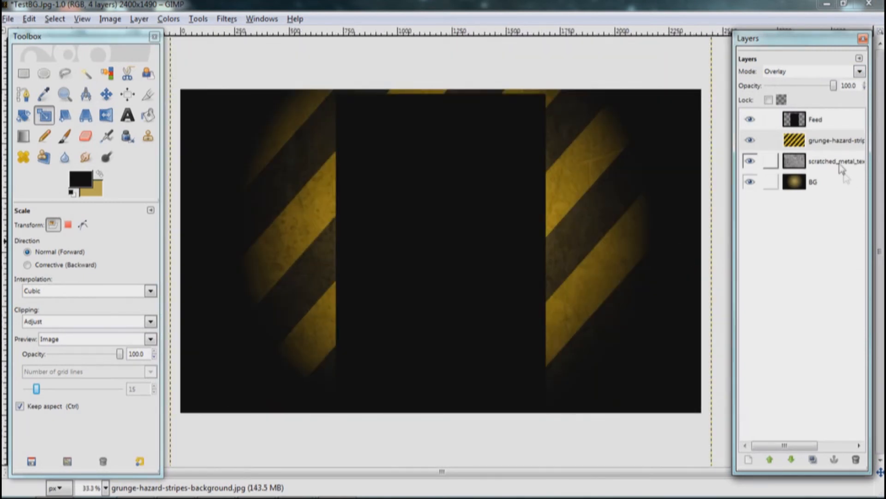
pyautogui.moveTo(842, 168); pyautogui.dragTo(827, 129)
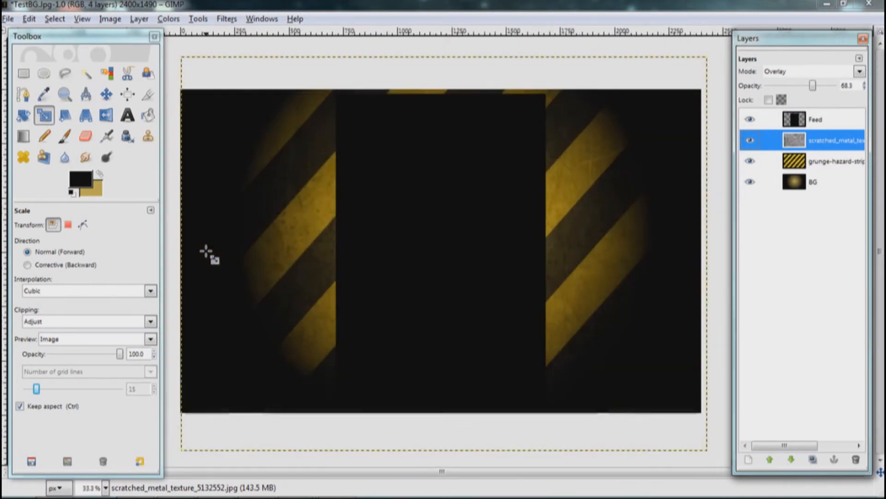
# Step: Select the hazard stripes layer and hide the Feed, scratched metal and BG layers
pyautogui.click(825, 162)
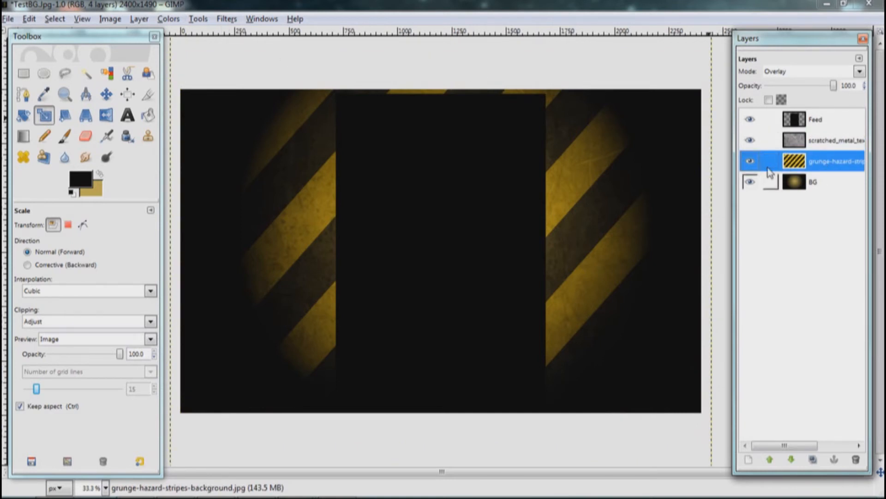
pyautogui.click(750, 119)
pyautogui.click(750, 181)
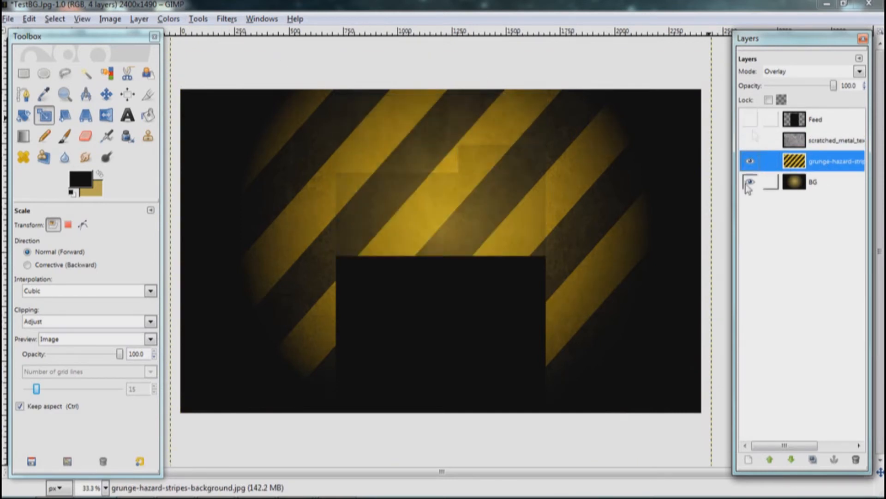
# Step: Show the BG layer again and desaturate the hazard stripes layer with the shade of gray based on Lightness
pyautogui.click(750, 183)
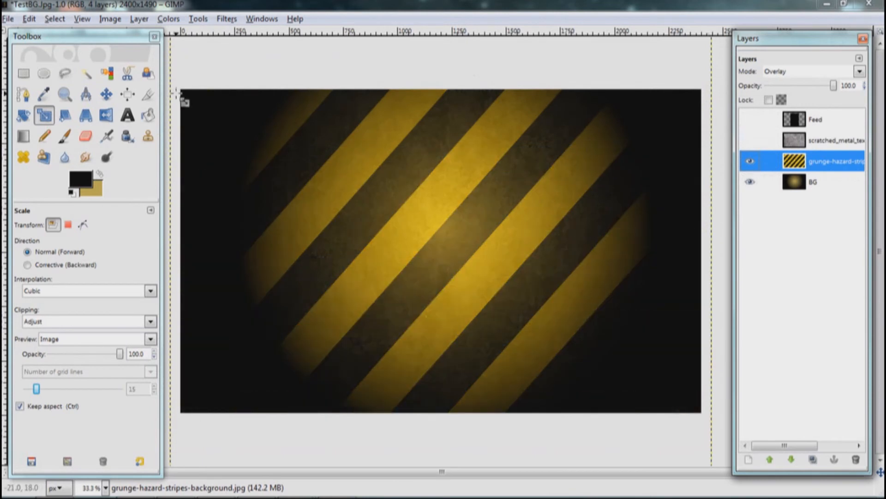
pyautogui.click(168, 18)
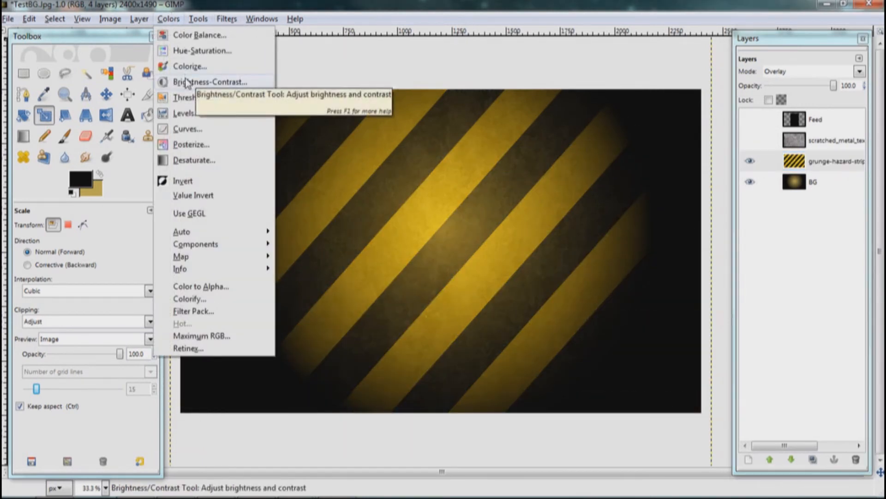
pyautogui.click(193, 159)
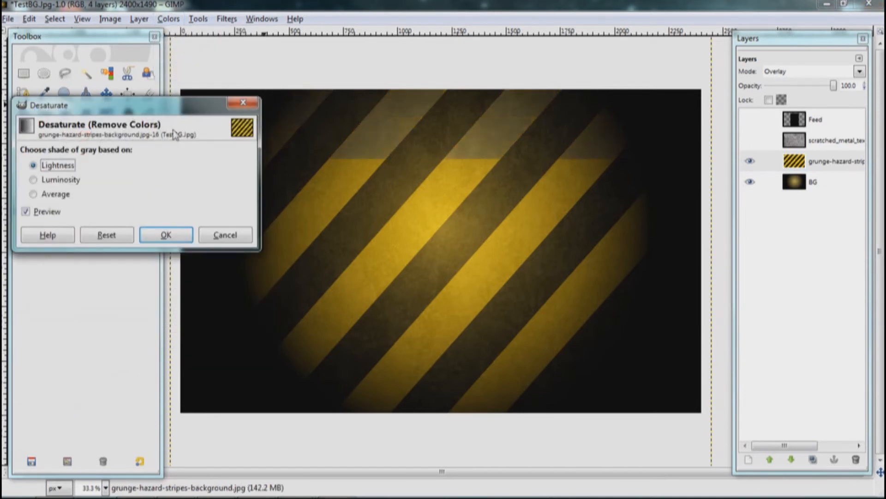
pyautogui.click(184, 235)
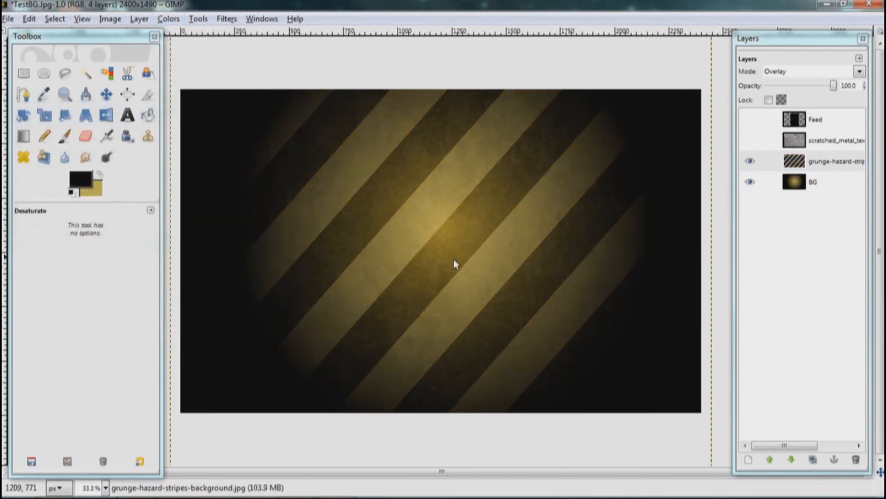
# Step: Make the scratched metal and Feed layers visible again and check the whole background
pyautogui.click(750, 140)
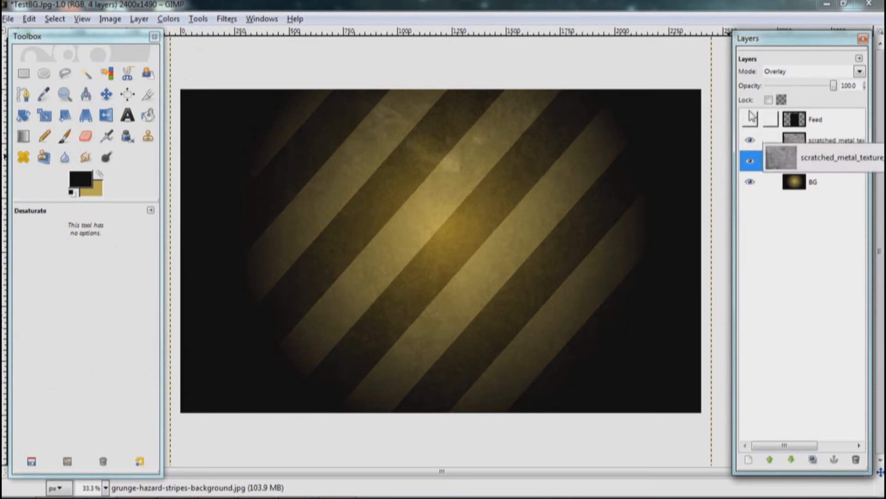
pyautogui.click(750, 119)
pyautogui.scroll(1, 528, 245)
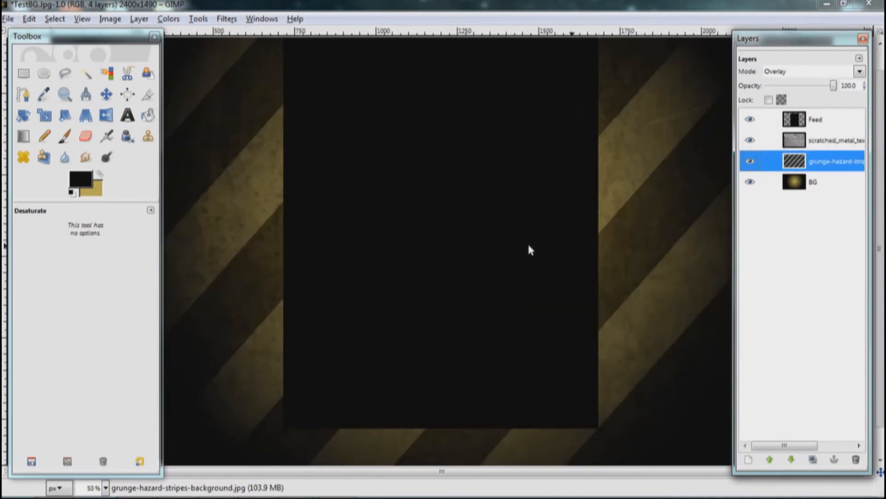
pyautogui.scroll(-1, 508, 240)
pyautogui.moveTo(488, 236); pyautogui.dragTo(498, 254)
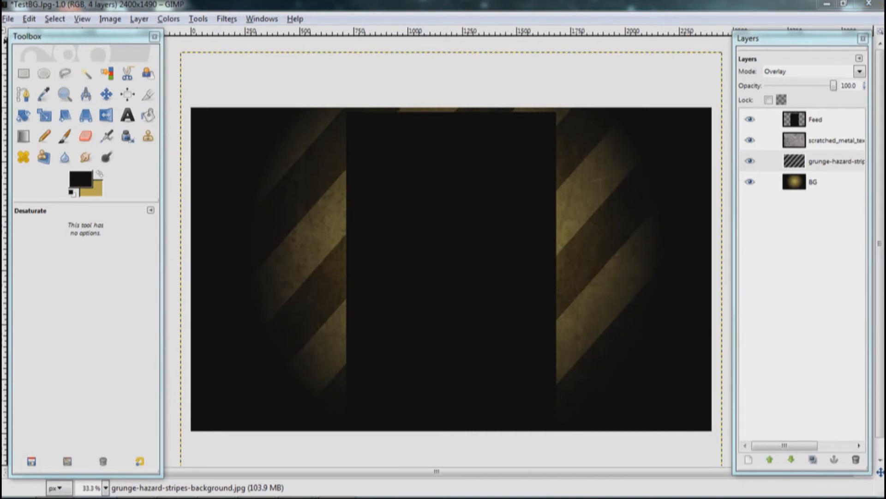
# Step: Add Name.png as a layer above the hazard stripes and, moving only the active layer, place it over the canvas's left part
pyautogui.moveTo(314, 257); pyautogui.dragTo(334, 250)
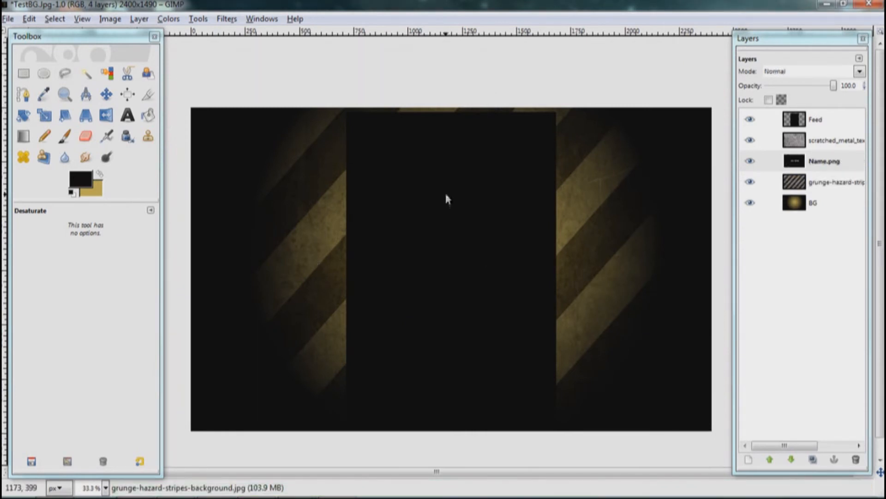
pyautogui.click(106, 95)
pyautogui.moveTo(408, 279); pyautogui.dragTo(275, 260)
pyautogui.hotkey('ctrl', 'z')
pyautogui.click(744, 166)
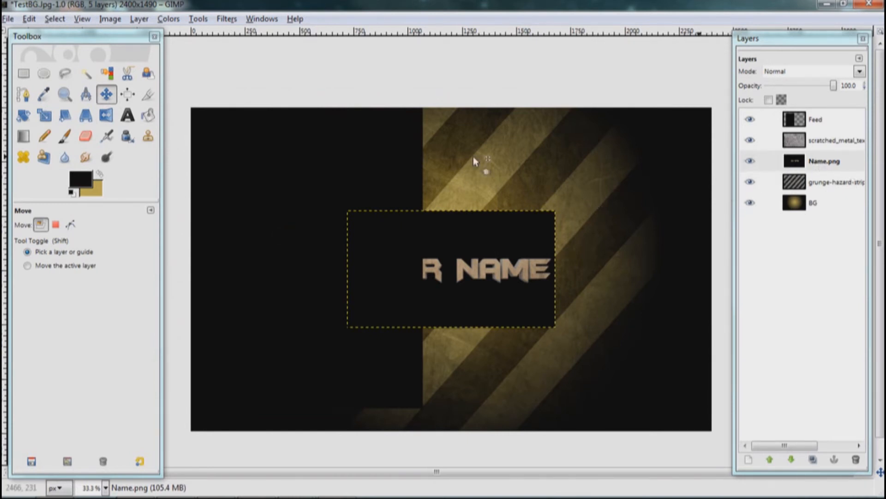
pyautogui.click(65, 268)
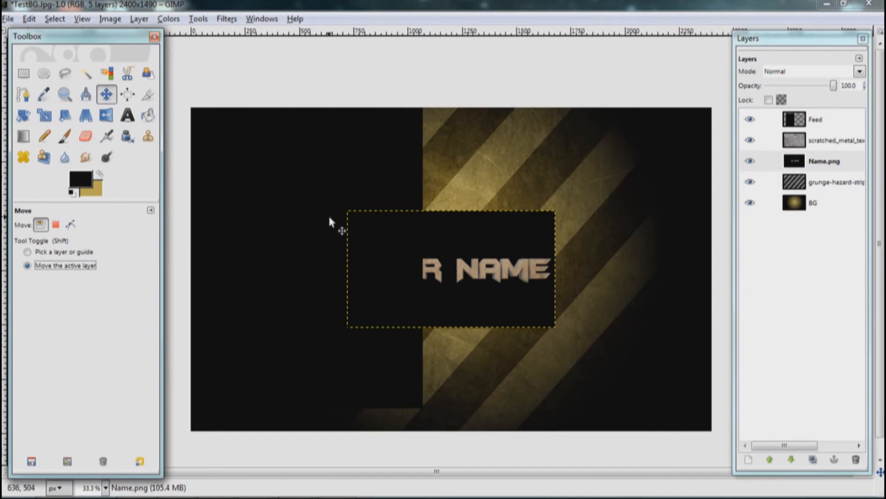
pyautogui.moveTo(330, 221); pyautogui.dragTo(367, 263)
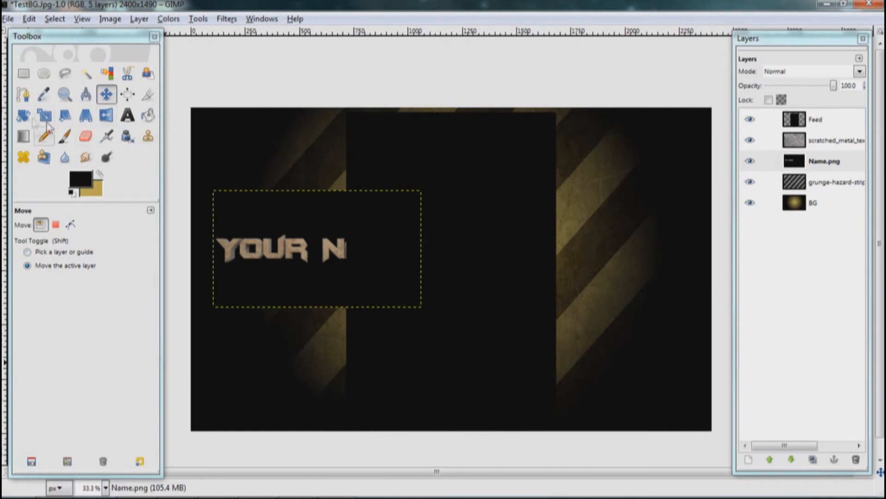
# Step: Rotate the Name.png layer by -90 degrees and shift it slightly up and to the right
pyautogui.click(23, 115)
pyautogui.moveTo(234, 299); pyautogui.dragTo(431, 375)
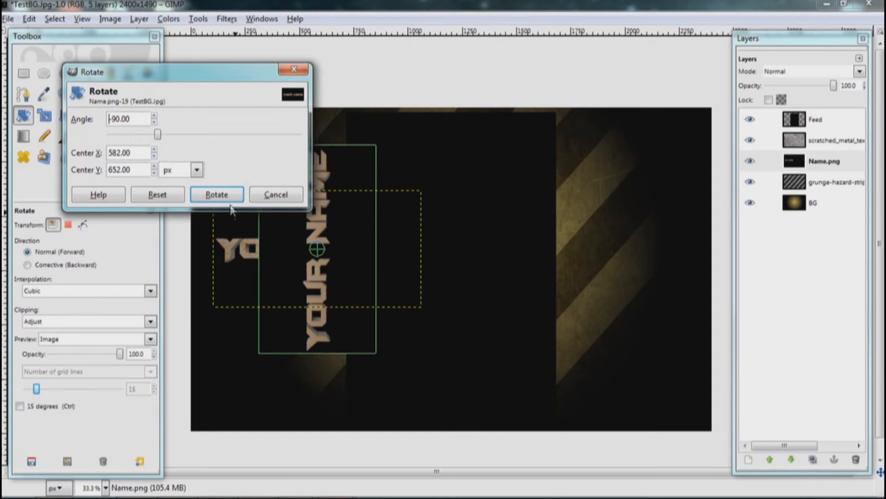
pyautogui.click(226, 193)
pyautogui.keyDown('ctrl'); pyautogui.scroll(1, 308, 237); pyautogui.keyUp('ctrl')
pyautogui.hscroll(-2, 308, 237)
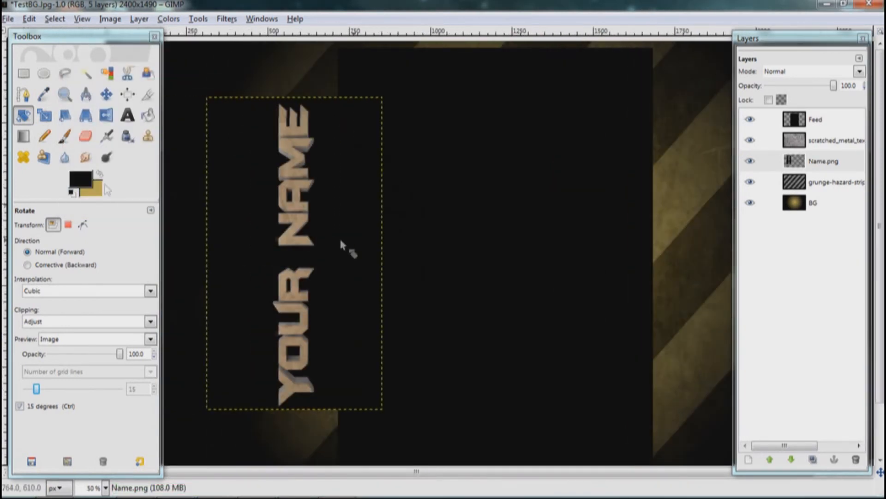
pyautogui.press('m')
pyautogui.moveTo(281, 215); pyautogui.dragTo(292, 205)
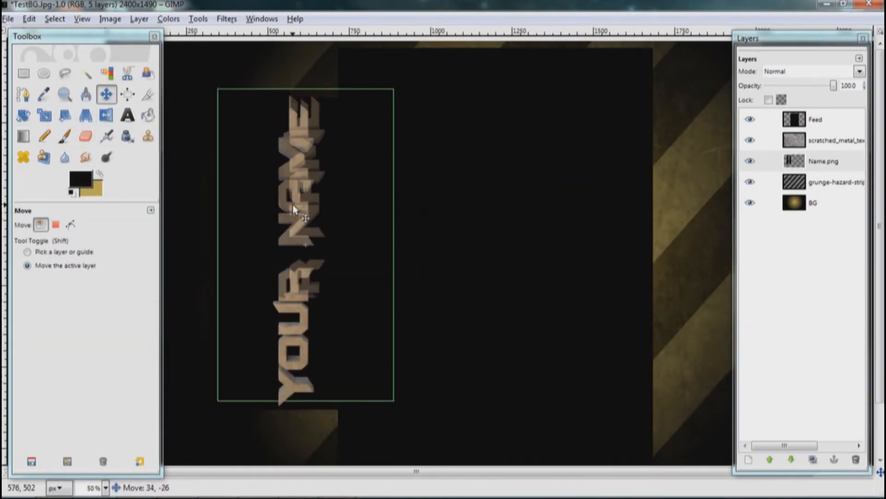
# Step: Hide the Feed and scratched metal layers and move the Name.png layer to the middle of the canvas
pyautogui.moveTo(755, 124); pyautogui.dragTo(751, 162)
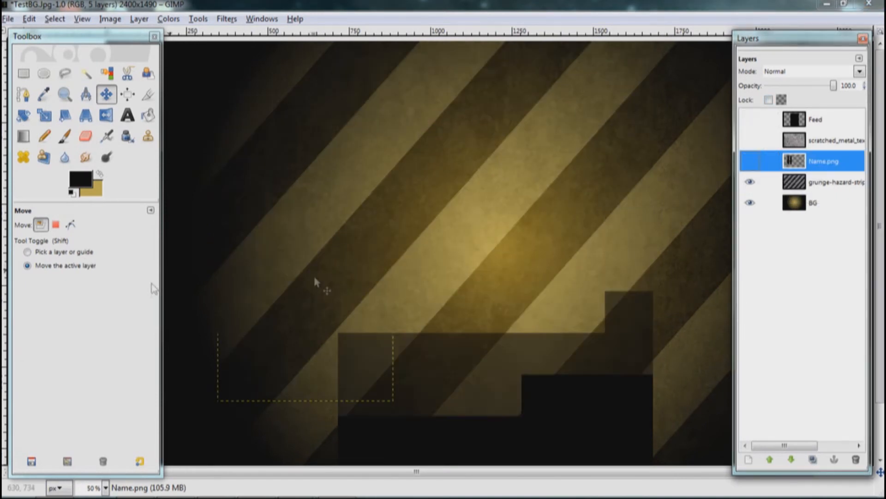
pyautogui.click(750, 161)
pyautogui.moveTo(360, 206); pyautogui.dragTo(511, 203)
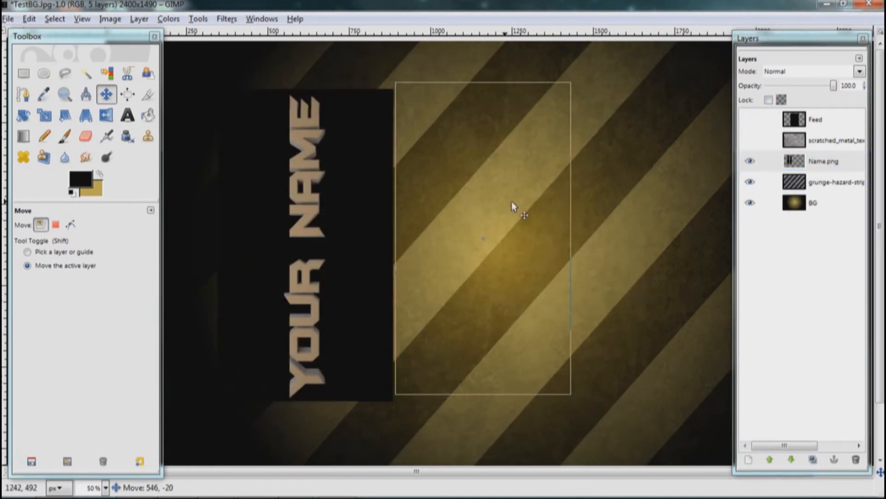
# Step: Fuzzy-select and delete the black background around and inside the letters of the Name.png layer, then clear the selection
pyautogui.click(86, 73)
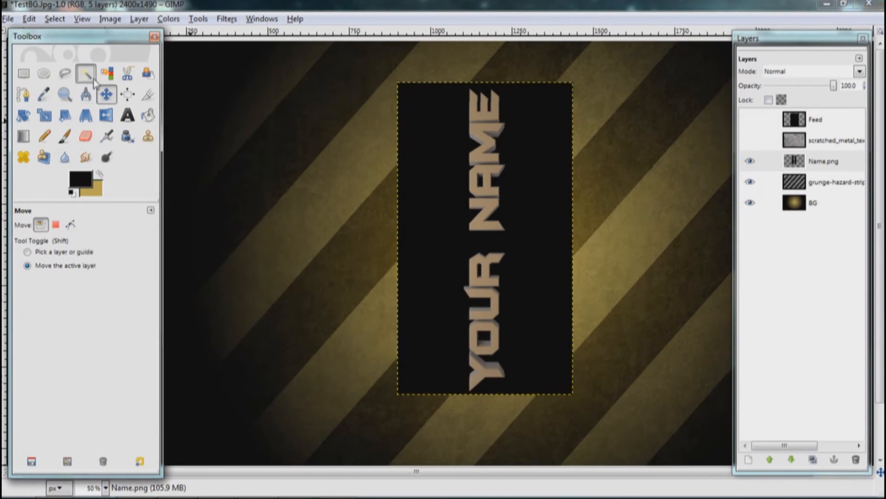
pyautogui.click(538, 231)
pyautogui.press('Delete')
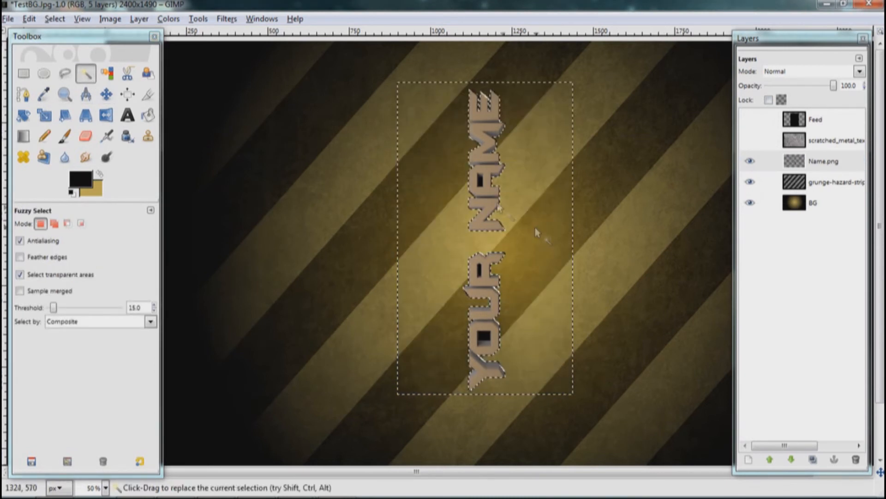
pyautogui.press('Delete')
pyautogui.click(480, 270)
pyautogui.press('Delete')
pyautogui.click(488, 327)
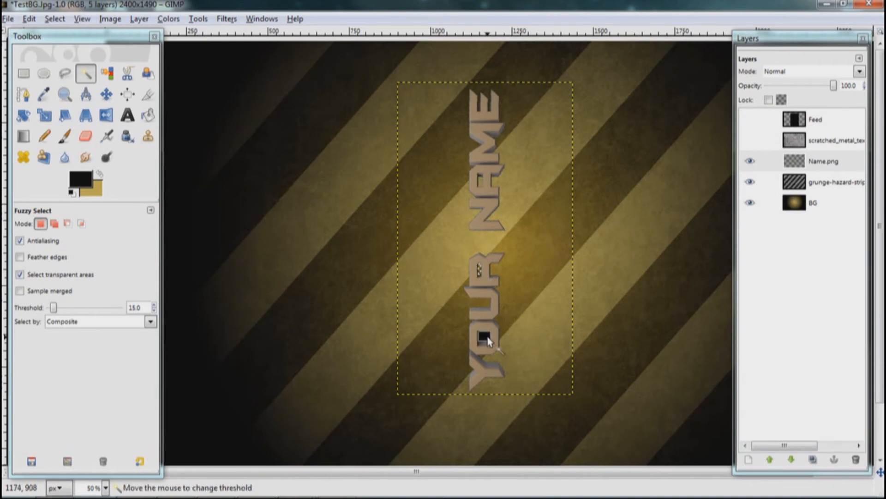
pyautogui.rightClick(529, 304)
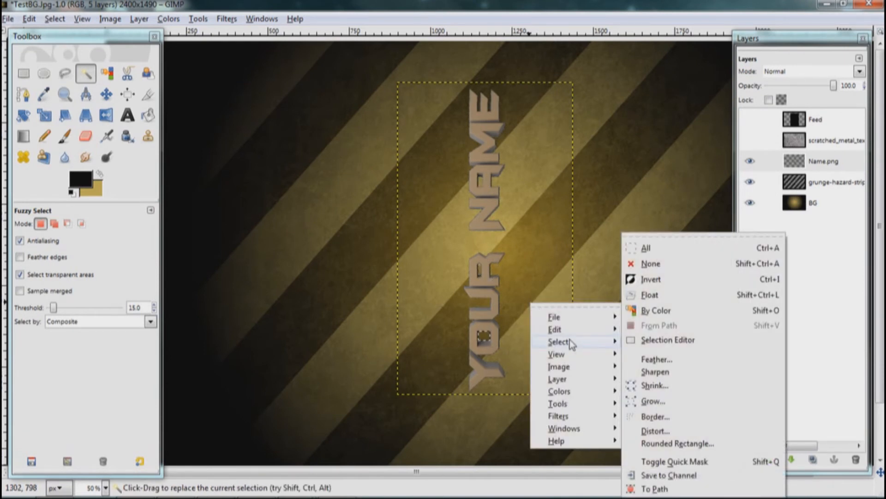
pyautogui.moveTo(596, 344)
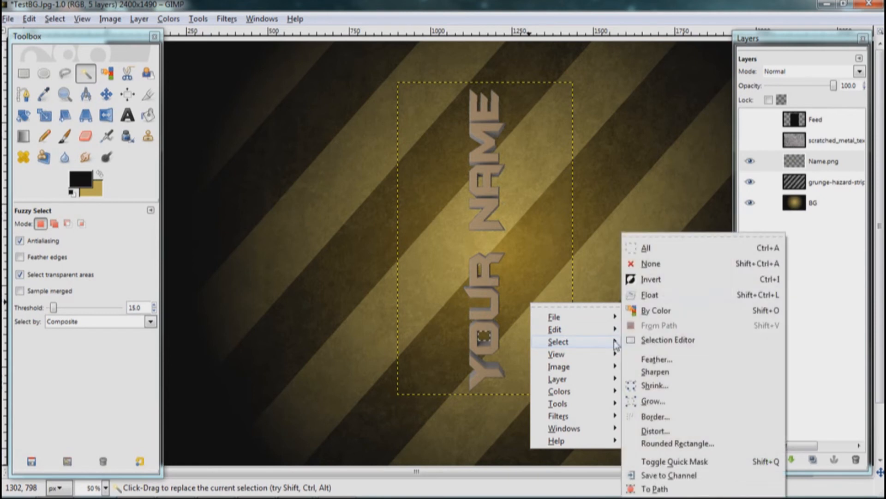
pyautogui.click(653, 262)
# Step: Show the scratched metal and Feed layers again and move the name title against the left edge of the Feed column
pyautogui.click(106, 94)
pyautogui.moveTo(471, 240); pyautogui.dragTo(364, 231)
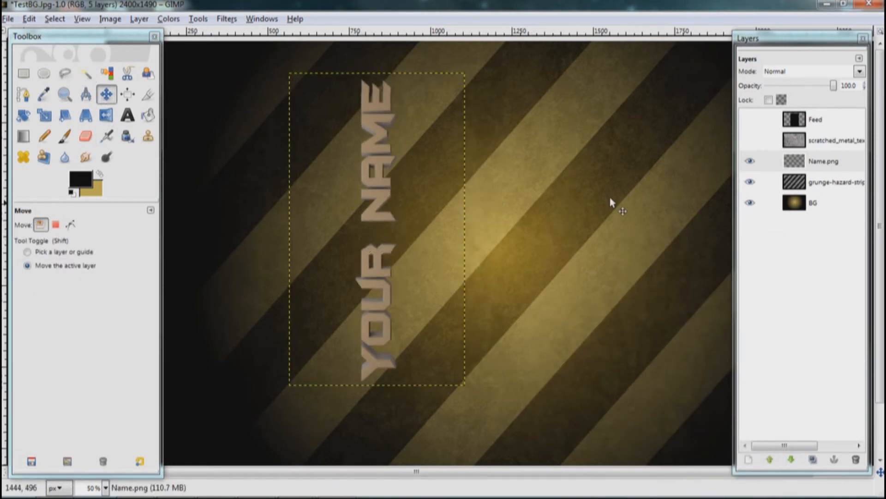
pyautogui.click(749, 140)
pyautogui.moveTo(370, 263); pyautogui.dragTo(316, 255)
pyautogui.press('ctrl')
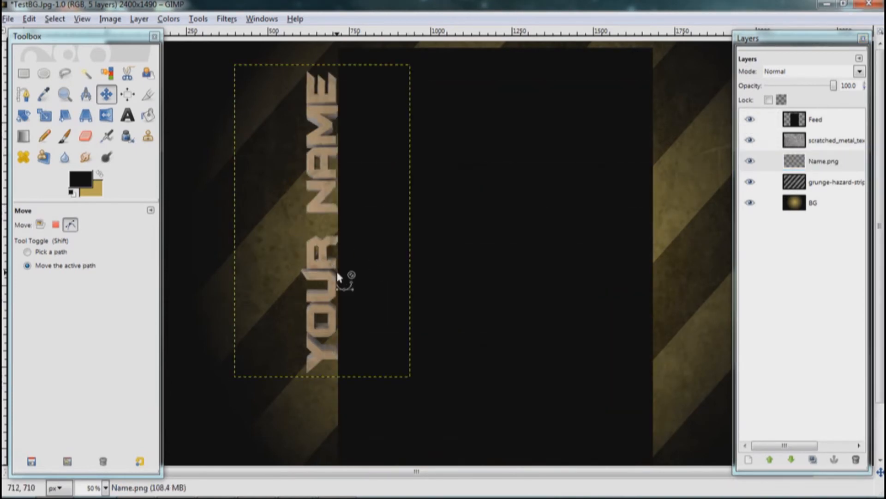
# Step: Move the name title slightly down along the Feed column's left edge and inspect its alignment
pyautogui.scroll(3, 337, 276)
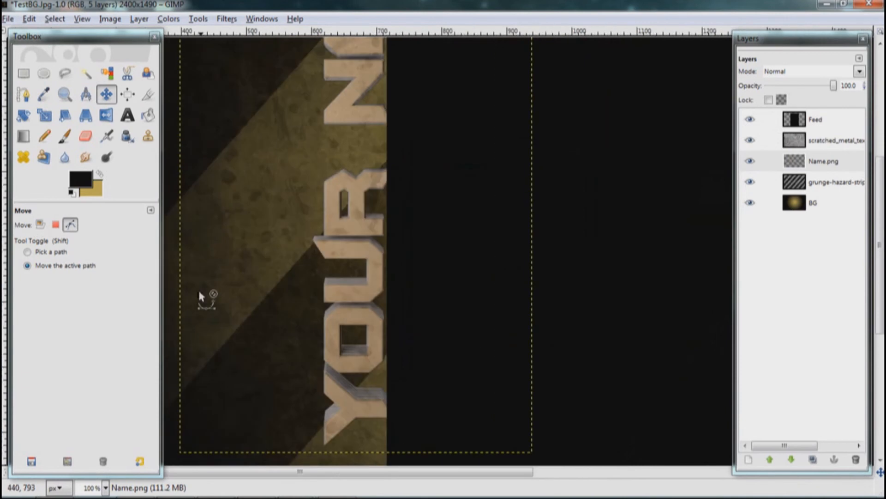
pyautogui.moveTo(356, 241); pyautogui.dragTo(329, 455)
pyautogui.scroll(-3, 319, 367)
pyautogui.moveTo(321, 351); pyautogui.dragTo(320, 332)
pyautogui.moveTo(332, 218); pyautogui.dragTo(331, 227)
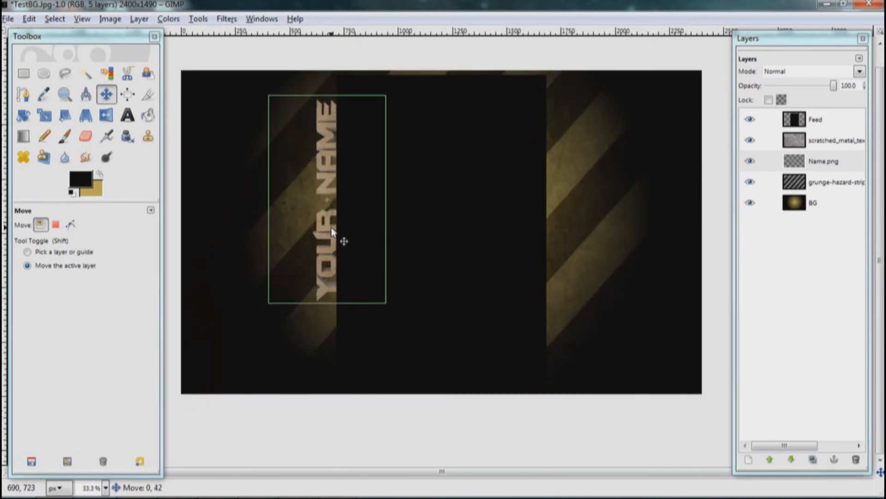
pyautogui.press('shift')
pyautogui.scroll(3, 331, 241)
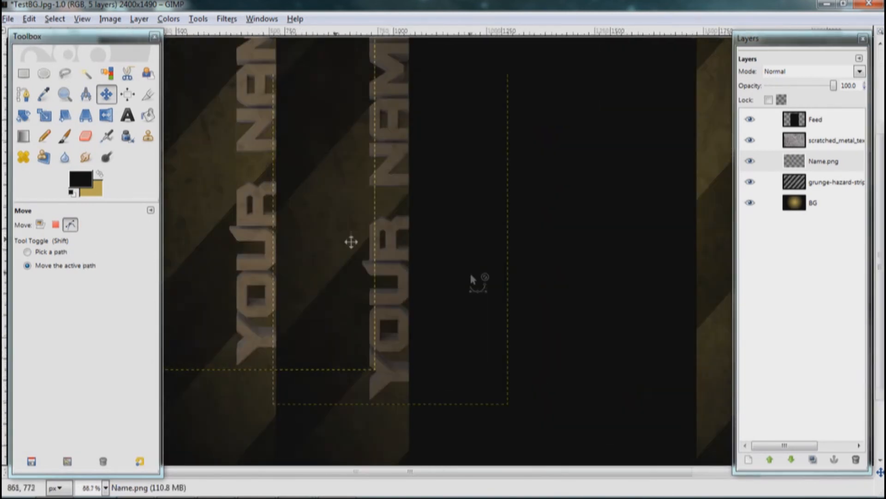
pyautogui.scroll(-2, 469, 272)
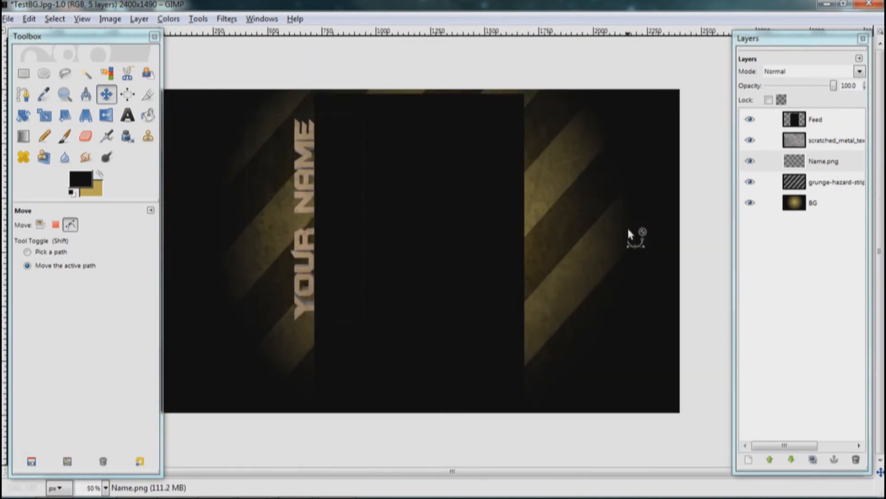
pyautogui.moveTo(627, 229); pyautogui.dragTo(640, 206)
# Step: Find and preview the blood-splatter-wallpapers-backgrounds-for-powerpoint image and add it as a layer above Name.png
pyautogui.hotkey('alt', 'Tab')
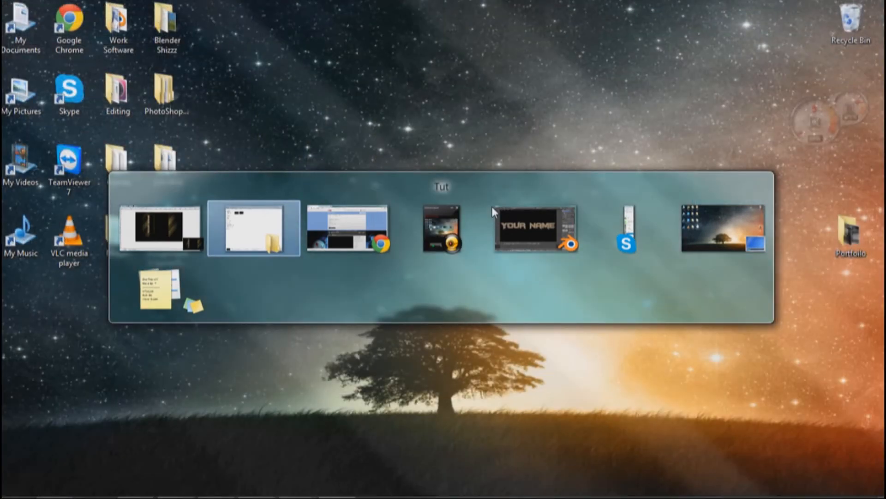
pyautogui.press('Tab')
pyautogui.press('Tab')
pyautogui.press('Tab')
pyautogui.press('Tab')
pyautogui.press('Tab')
pyautogui.press('Tab')
pyautogui.press('Tab')
pyautogui.press('Tab')
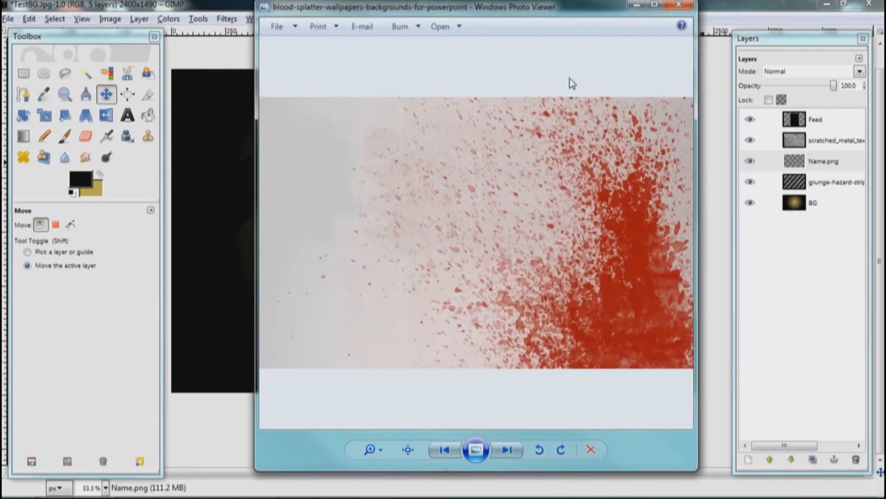
pyautogui.click(678, 5)
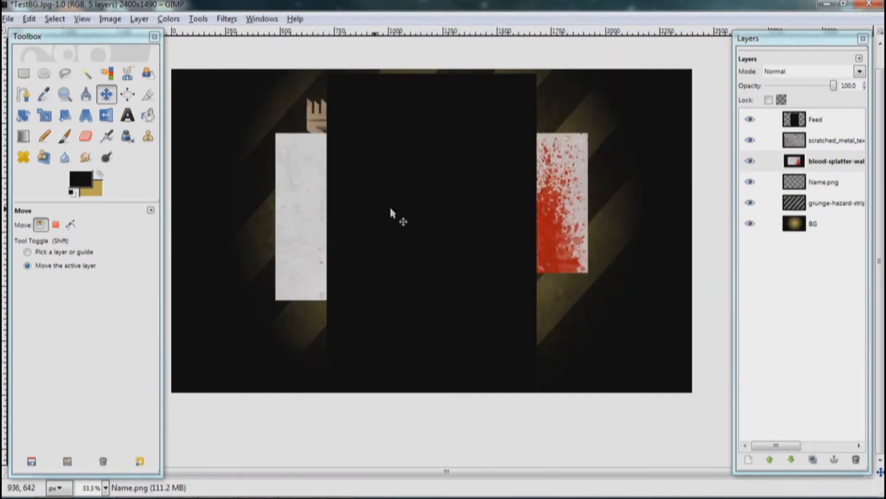
# Step: Scale the blood splatter layer up proportionally to the canvas's upper-left corner and set its blend mode to Darken only
pyautogui.click(107, 115)
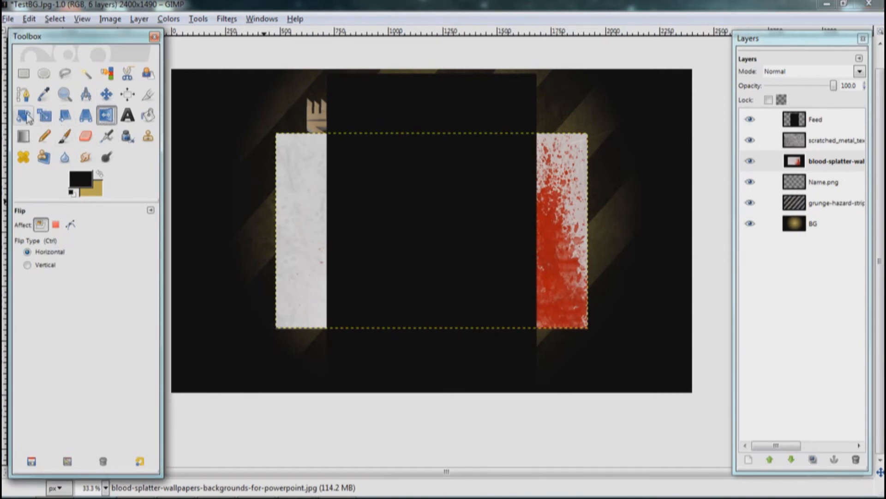
pyautogui.click(25, 116)
pyautogui.click(44, 115)
pyautogui.moveTo(270, 133); pyautogui.dragTo(182, 73)
pyautogui.click(169, 126)
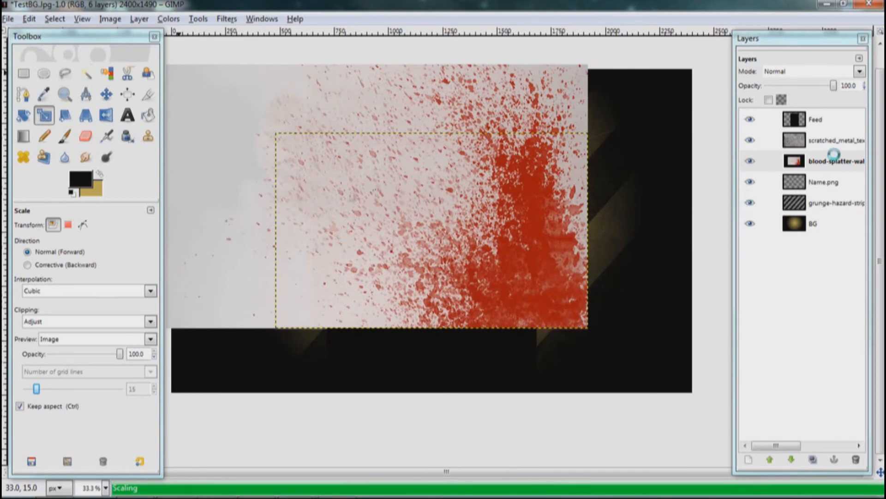
pyautogui.click(813, 71)
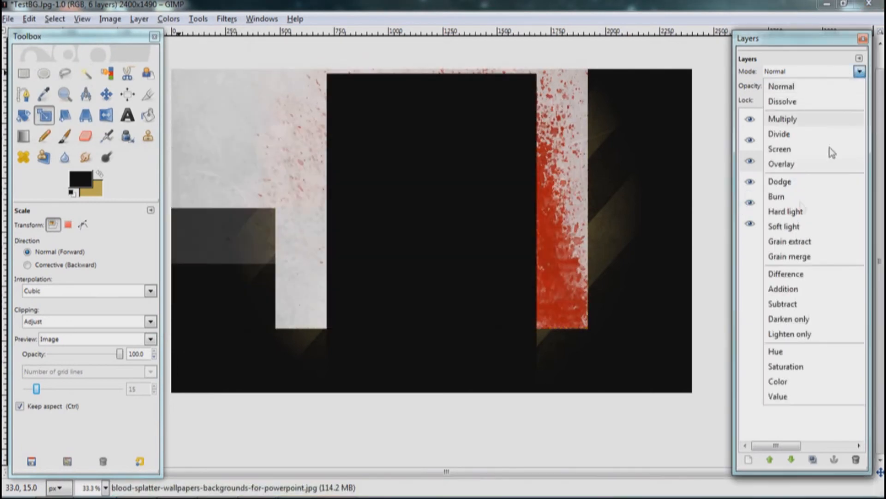
pyautogui.click(798, 323)
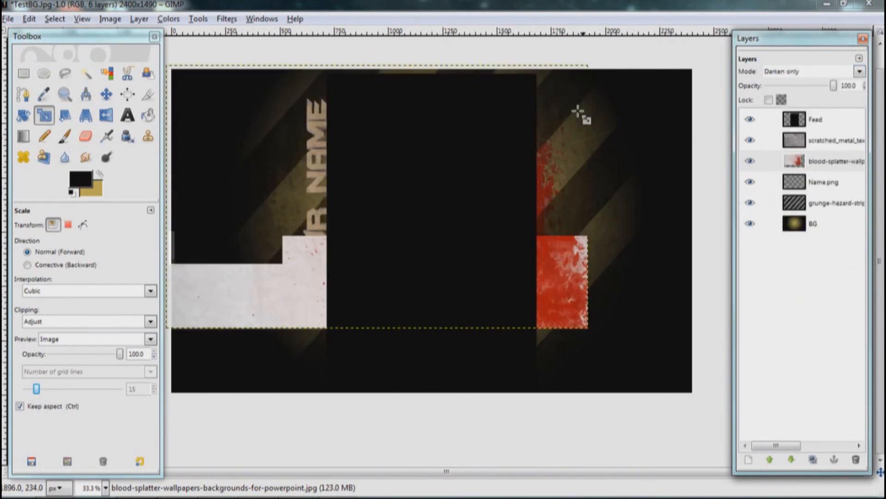
# Step: Move the blood splatter layer so its red area covers the hazard stripes along the Feed column's right side
pyautogui.press('m')
pyautogui.moveTo(498, 286); pyautogui.dragTo(593, 324)
pyautogui.moveTo(817, 164)
pyautogui.mouseDown()
pyautogui.moveTo(823, 149)
pyautogui.moveTo(818, 163)
pyautogui.mouseUp()
pyautogui.click(613, 257)
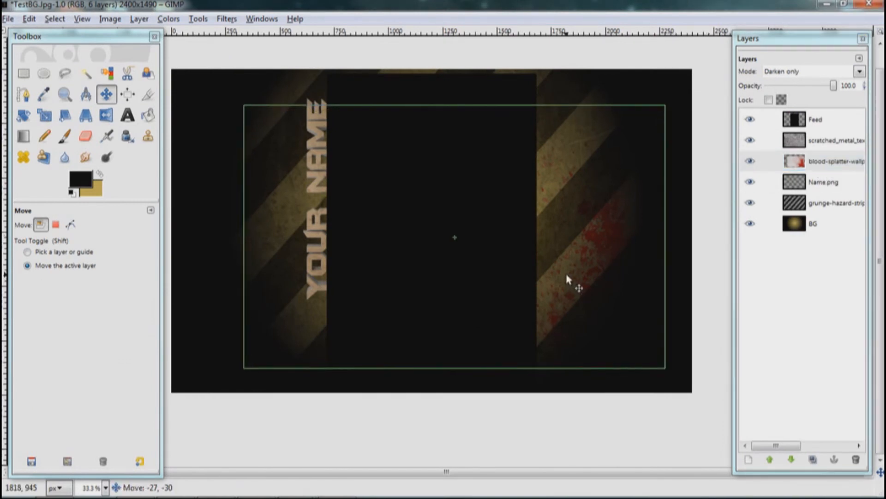
pyautogui.moveTo(564, 273); pyautogui.dragTo(584, 249)
pyautogui.moveTo(335, 220); pyautogui.dragTo(335, 220)
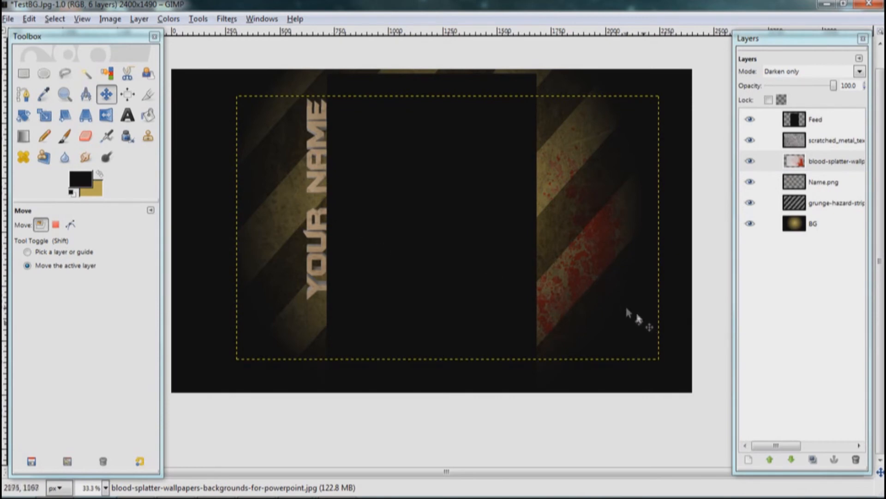
pyautogui.scroll(1, 628, 306)
pyautogui.keyDown('ctrl'); pyautogui.scroll(3, 625, 303); pyautogui.keyUp('ctrl')
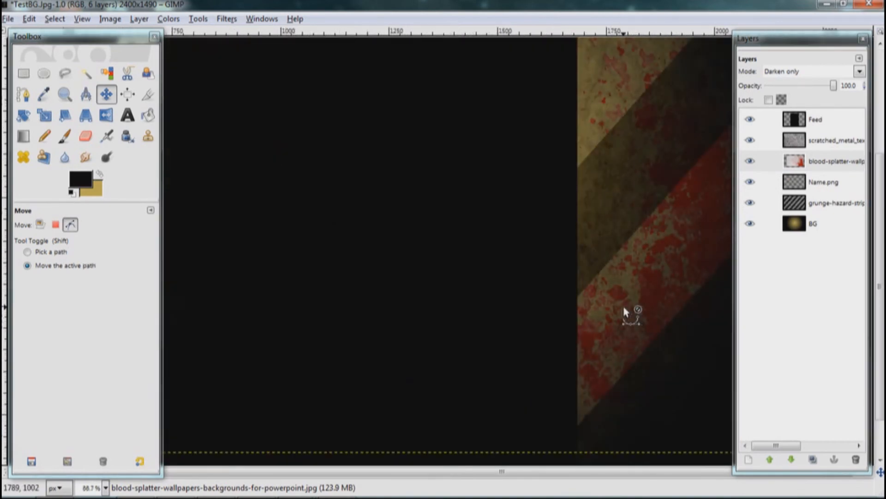
pyautogui.keyDown('ctrl'); pyautogui.scroll(-3, 623, 307); pyautogui.keyUp('ctrl')
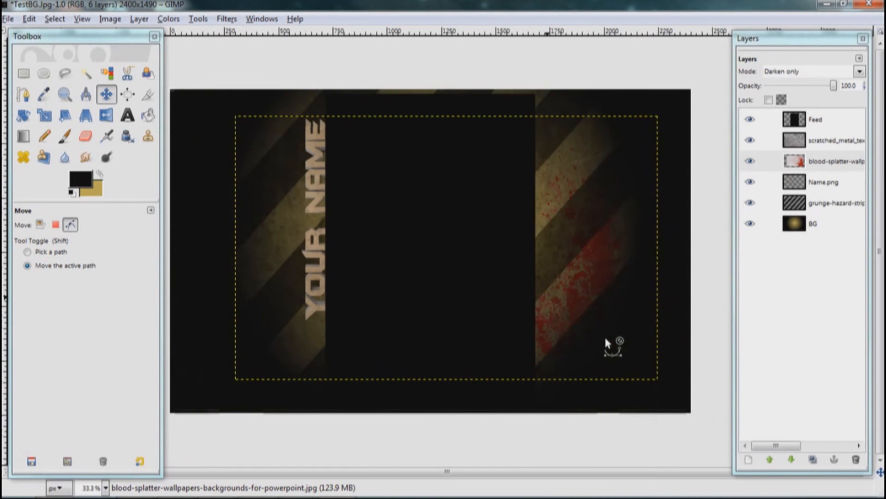
# Step: Move the blood splatter layer left beneath the Feed column and try the Overlay blend mode on it
pyautogui.moveTo(553, 249); pyautogui.dragTo(427, 228)
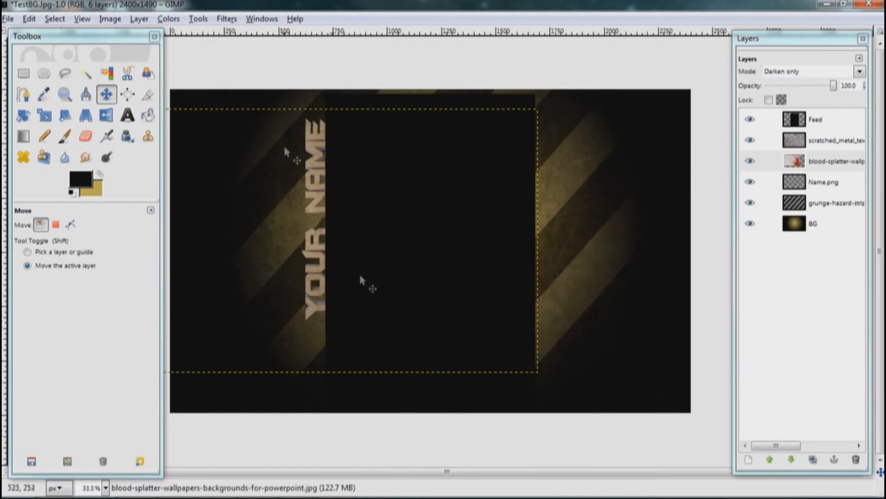
pyautogui.moveTo(805, 182)
pyautogui.mouseDown()
pyautogui.moveTo(807, 161)
pyautogui.moveTo(815, 184)
pyautogui.mouseUp()
pyautogui.click(822, 160)
pyautogui.click(859, 71)
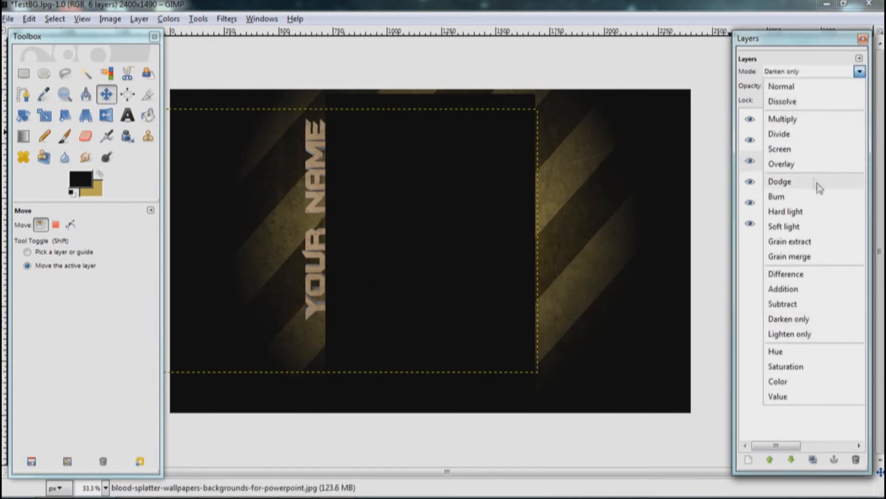
pyautogui.click(814, 165)
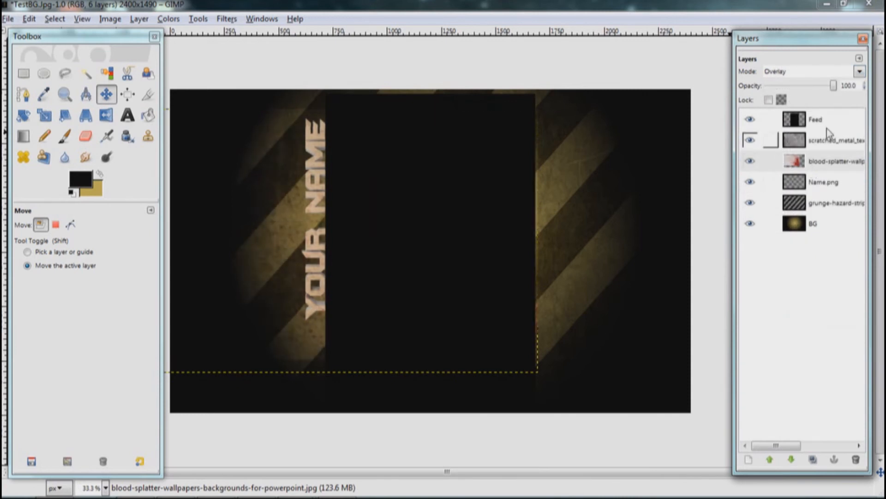
# Step: Set the blood splatter layer to Darken only and move it over the stripes right of the Feed column
pyautogui.click(861, 73)
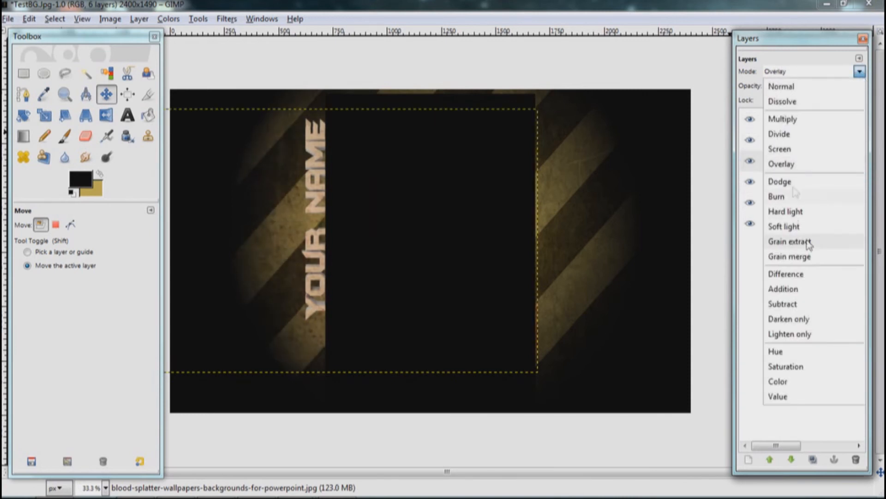
pyautogui.click(791, 319)
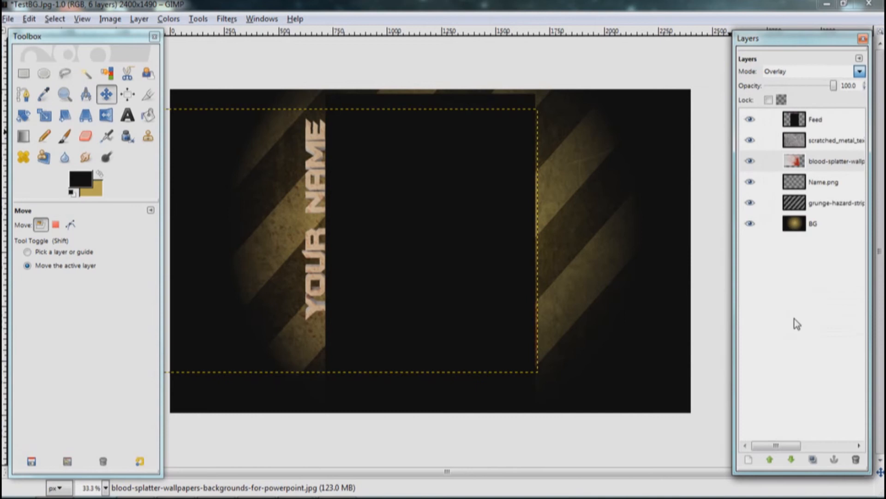
pyautogui.moveTo(412, 257); pyautogui.dragTo(515, 264)
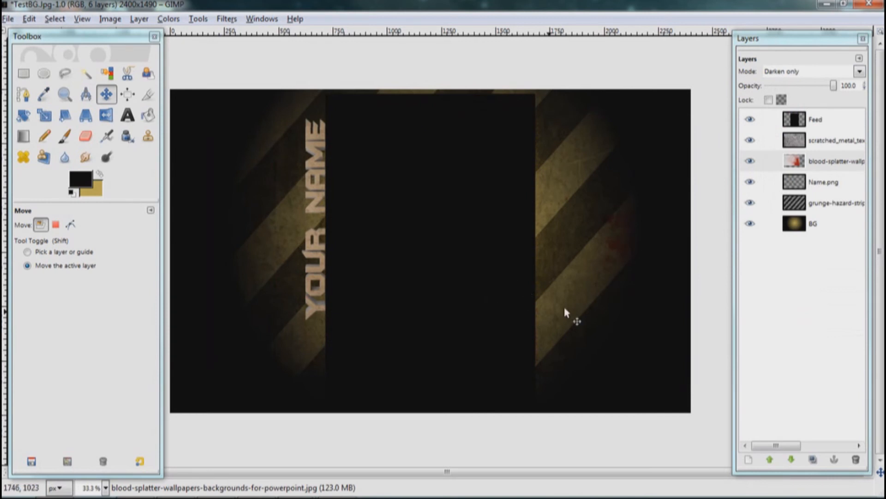
pyautogui.moveTo(638, 235); pyautogui.dragTo(621, 241)
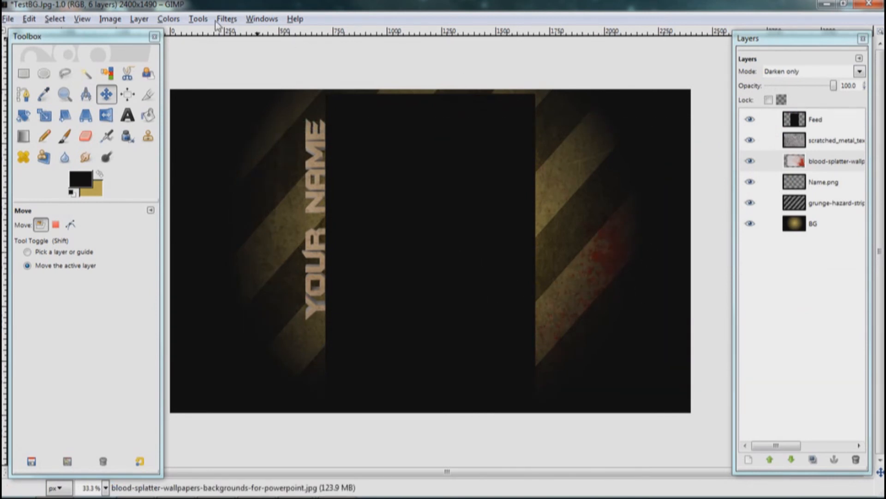
# Step: Preview the Lightness, Luminosity and Average Desaturate options on the blood splatter layer and cancel
pyautogui.click(139, 21)
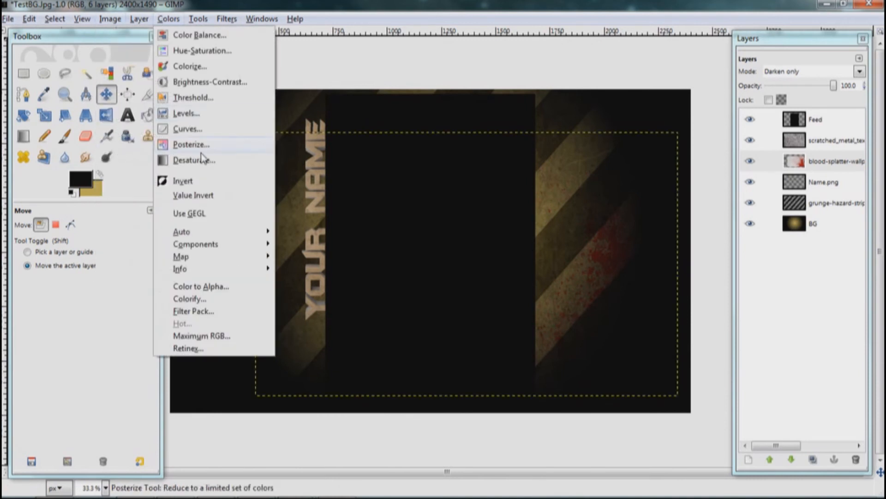
pyautogui.click(194, 160)
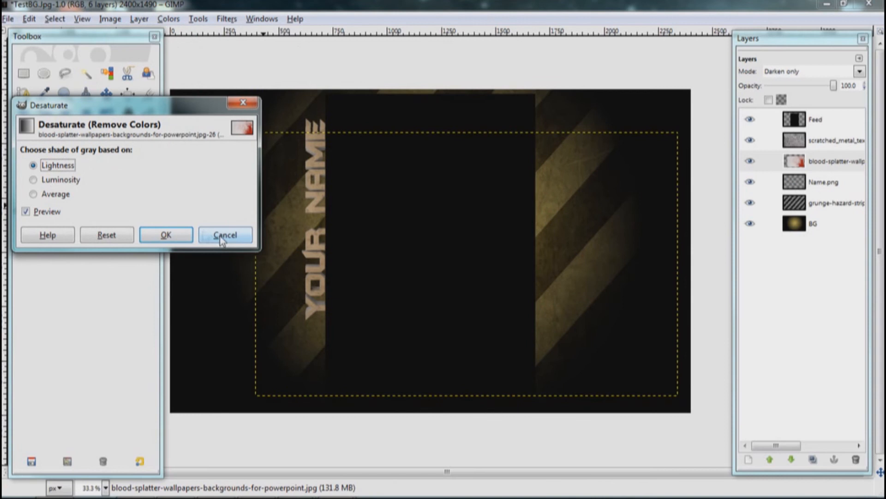
pyautogui.click(79, 181)
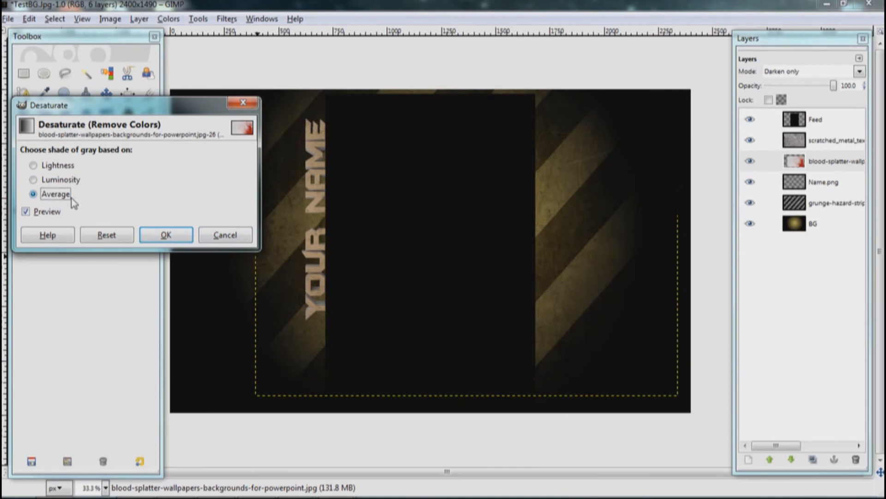
pyautogui.click(203, 239)
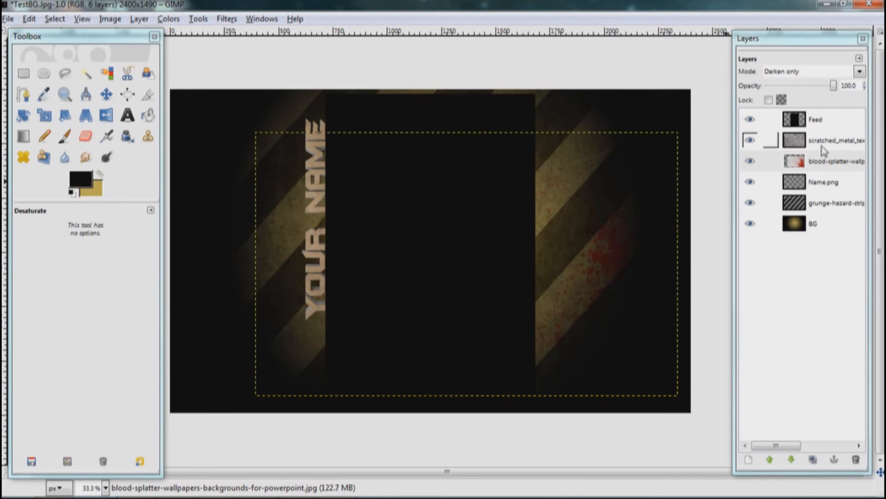
# Step: Duplicate the Name.png layer and rotate the copy upside down
pyautogui.click(828, 180)
pyautogui.moveTo(829, 177)
pyautogui.mouseDown()
pyautogui.moveTo(831, 164)
pyautogui.moveTo(831, 192)
pyautogui.mouseUp()
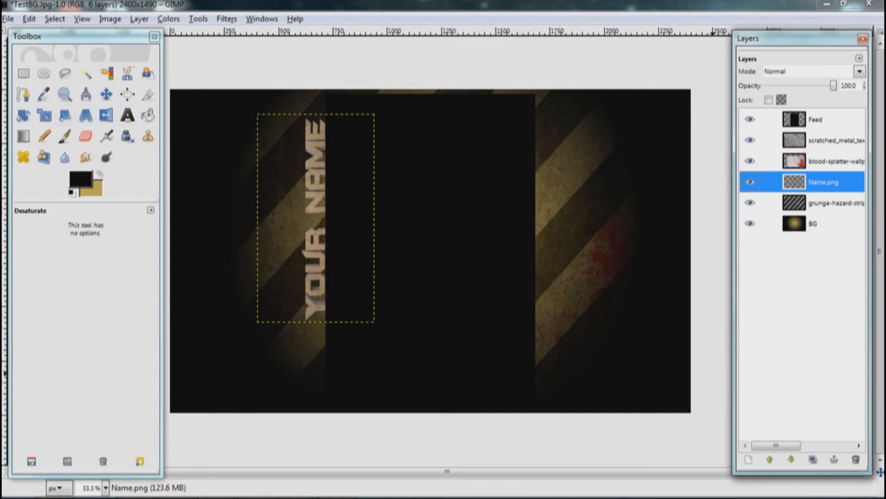
pyautogui.click(813, 459)
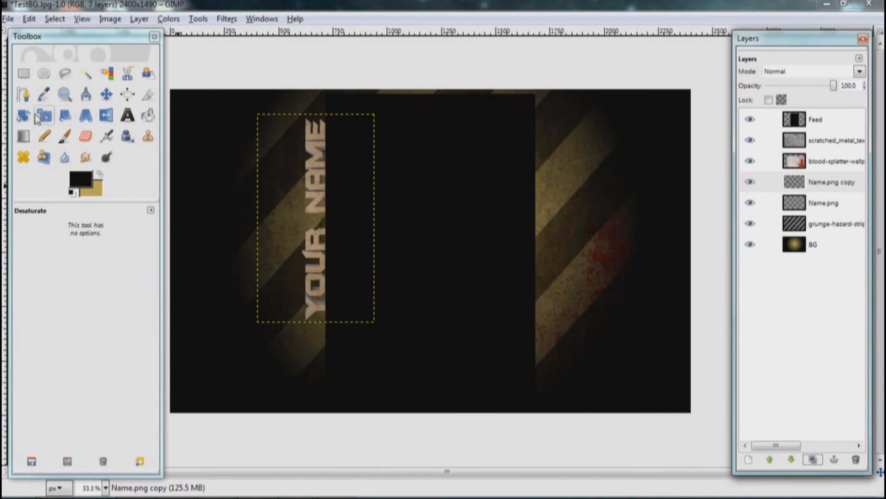
pyautogui.click(27, 115)
pyautogui.moveTo(351, 323); pyautogui.dragTo(296, 323)
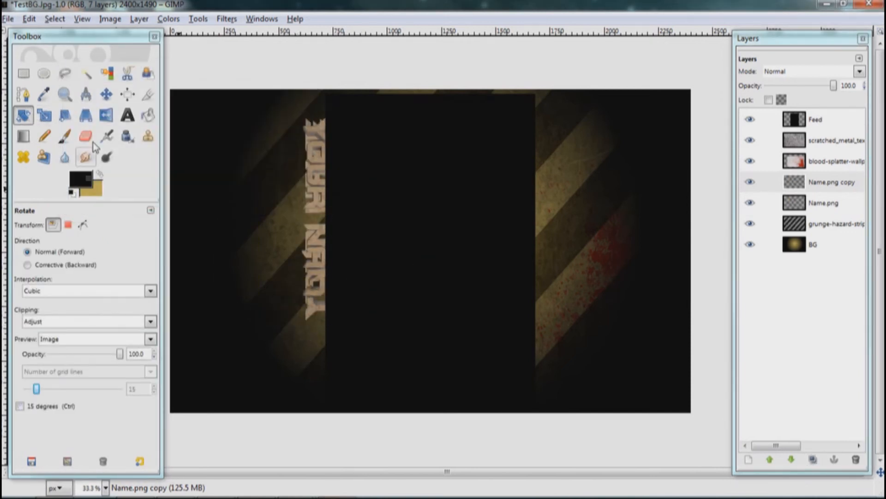
# Step: Move the rotated name title copy horizontally to the right edge of the Feed column
pyautogui.click(106, 95)
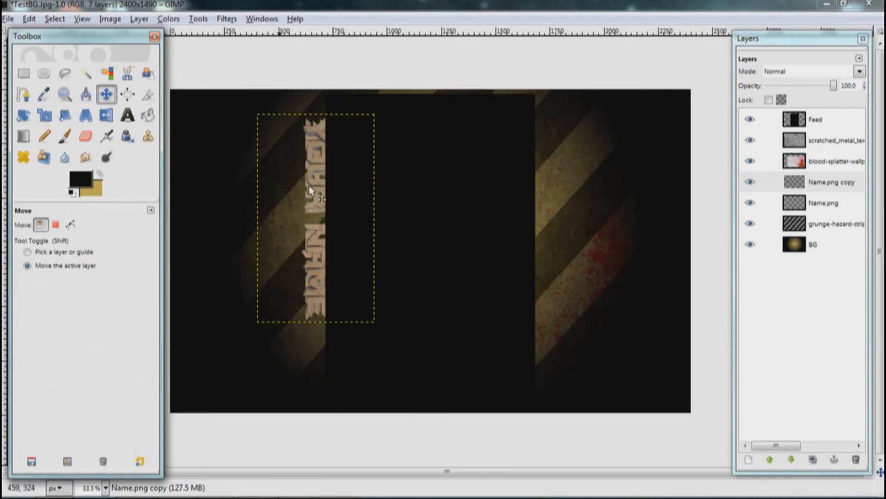
pyautogui.moveTo(342, 206); pyautogui.dragTo(387, 206)
pyautogui.moveTo(520, 217); pyautogui.dragTo(547, 213)
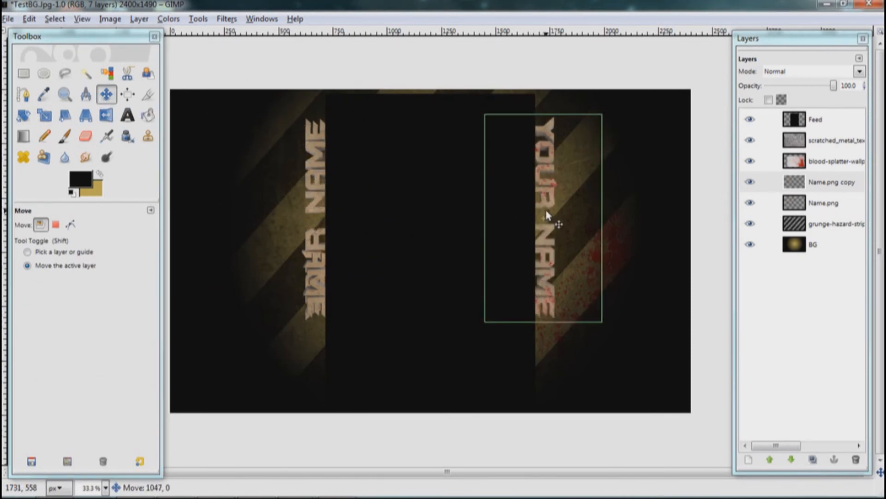
pyautogui.moveTo(547, 213); pyautogui.dragTo(549, 210)
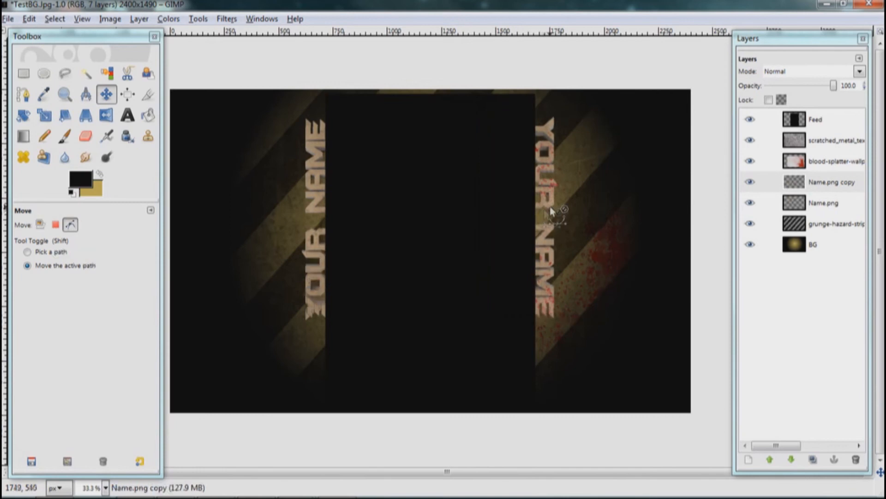
# Step: Examine the copied name title's alignment with the Feed column's right edge and compare both titles
pyautogui.press('3')
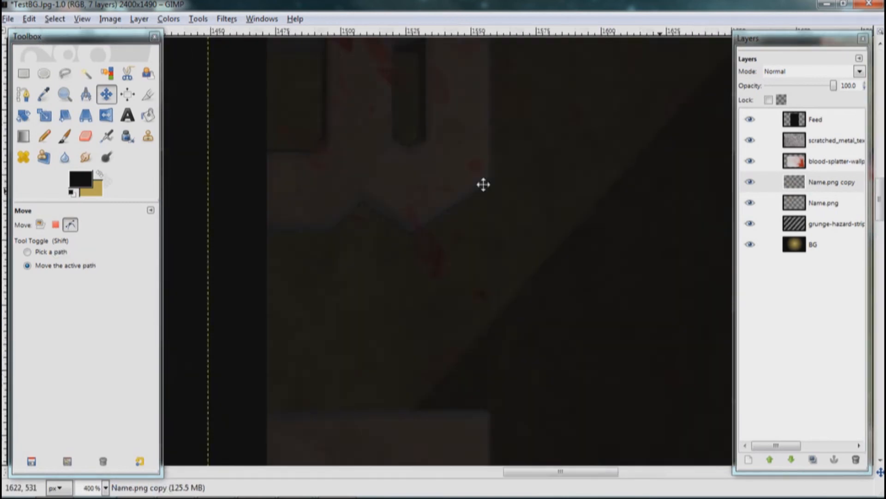
pyautogui.scroll(-5, 250, 180)
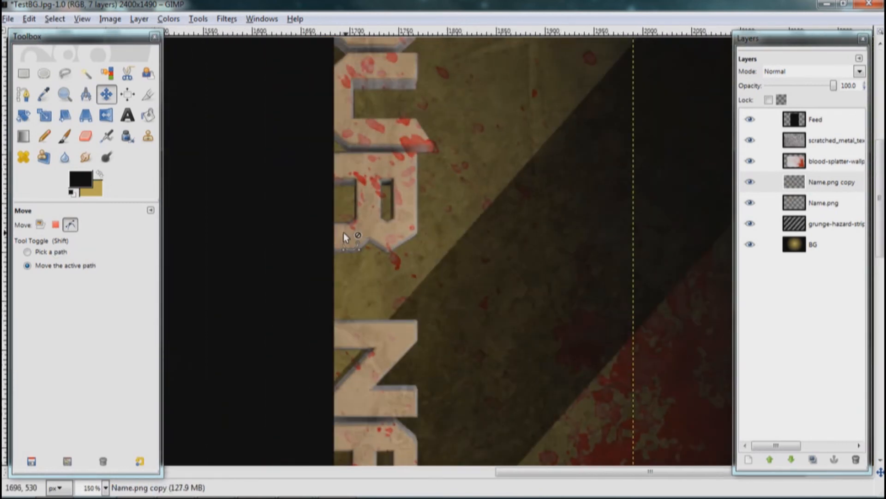
pyautogui.scroll(-1, 353, 230)
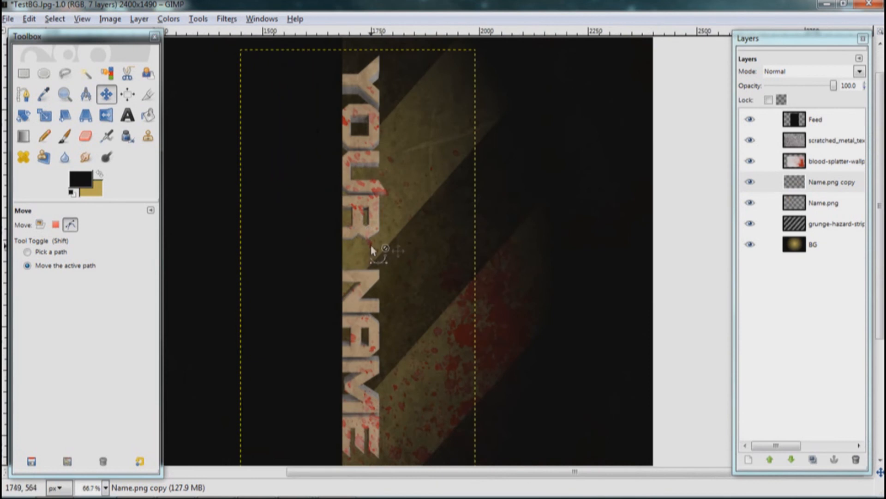
pyautogui.moveTo(374, 249); pyautogui.dragTo(493, 269)
pyautogui.moveTo(469, 207); pyautogui.dragTo(472, 202)
pyautogui.scroll(-3, 474, 210)
pyautogui.moveTo(420, 220); pyautogui.dragTo(424, 213)
pyautogui.scroll(4, 423, 214)
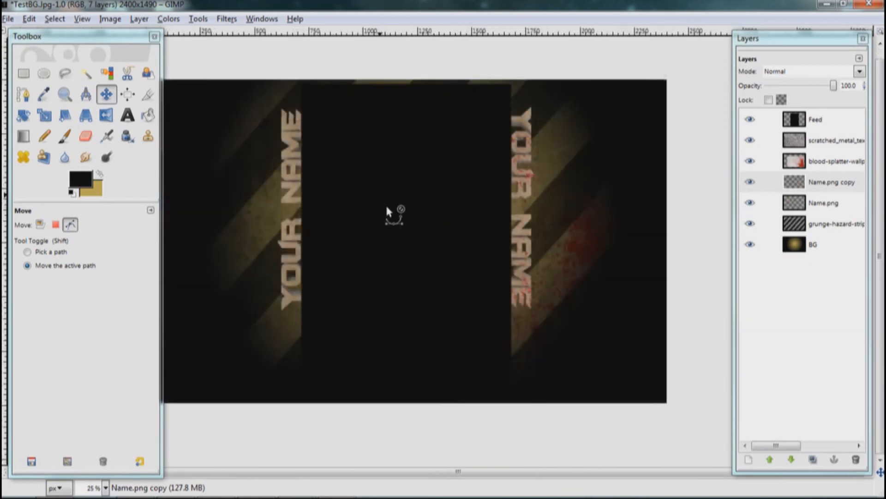
pyautogui.scroll(-2, 400, 214)
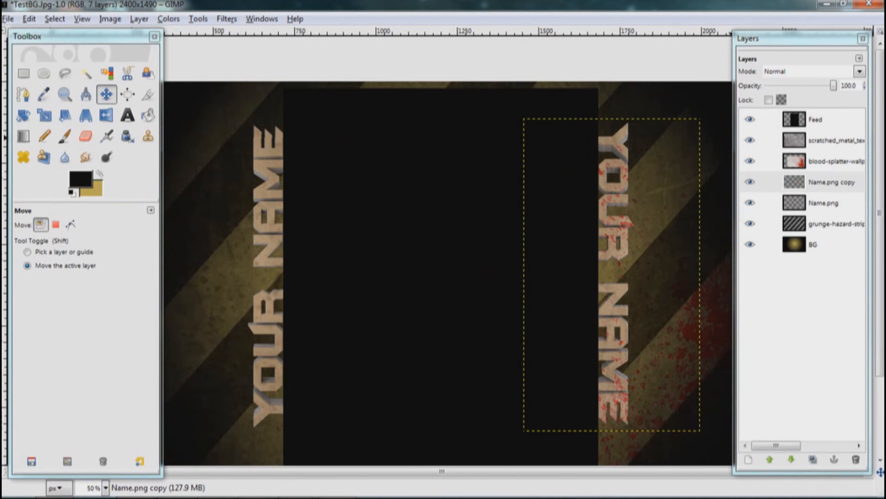
# Step: Add free_optical_lens_flare_photoshop1.jpg as a layer above Name.png copy, give it an alpha channel and move it to the canvas's upper edge
pyautogui.moveTo(530, 344); pyautogui.dragTo(531, 344)
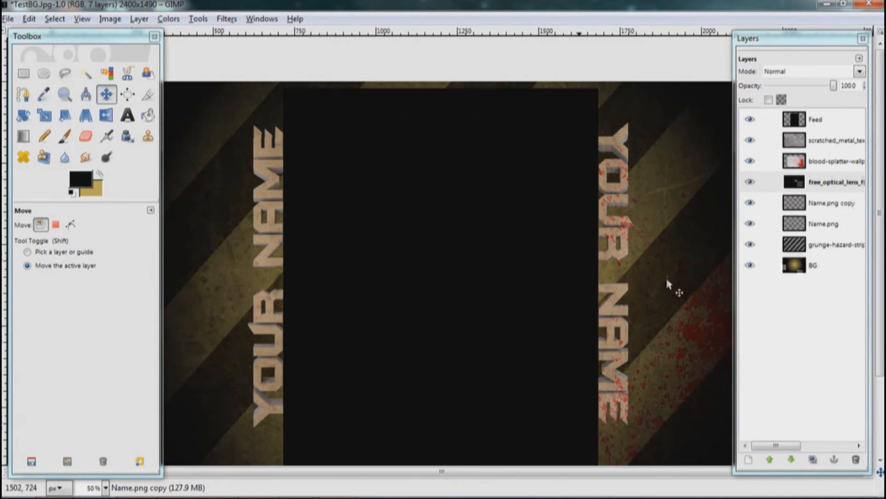
pyautogui.rightClick(819, 181)
pyautogui.click(750, 272)
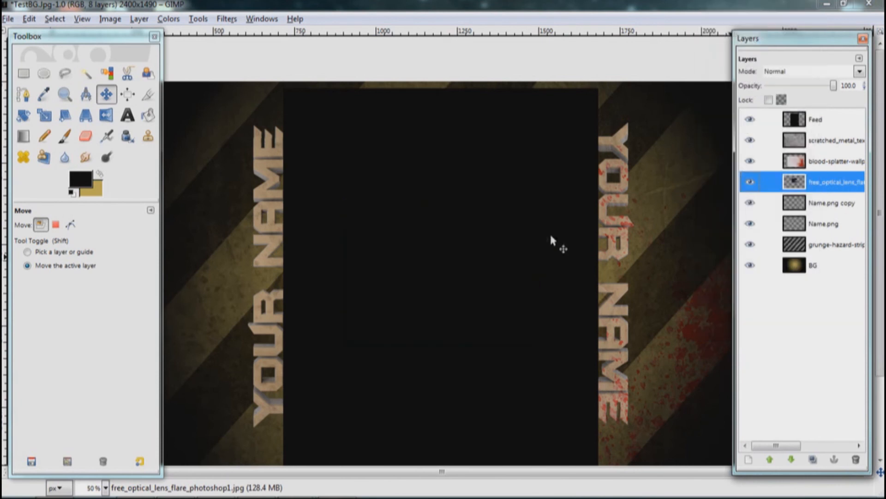
pyautogui.moveTo(440, 253); pyautogui.dragTo(434, 65)
# Step: Erase the lens flare layer's hard side edges with the Circle Fuzzy (19) brush at scale 6.24
pyautogui.click(85, 136)
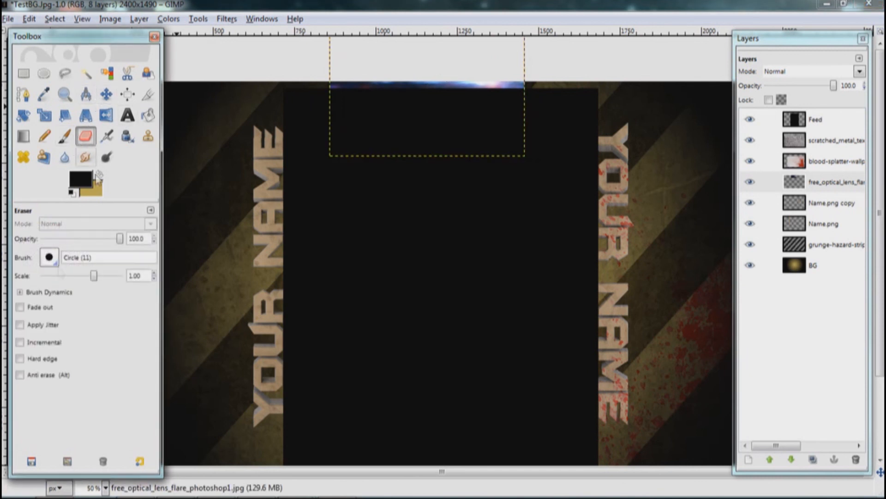
pyautogui.click(49, 258)
pyautogui.click(50, 346)
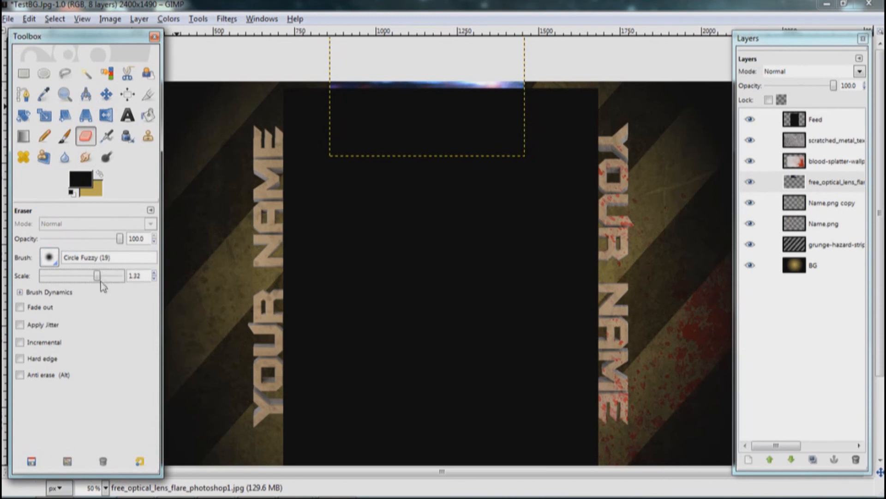
pyautogui.moveTo(103, 277); pyautogui.dragTo(119, 278)
pyautogui.click(325, 99)
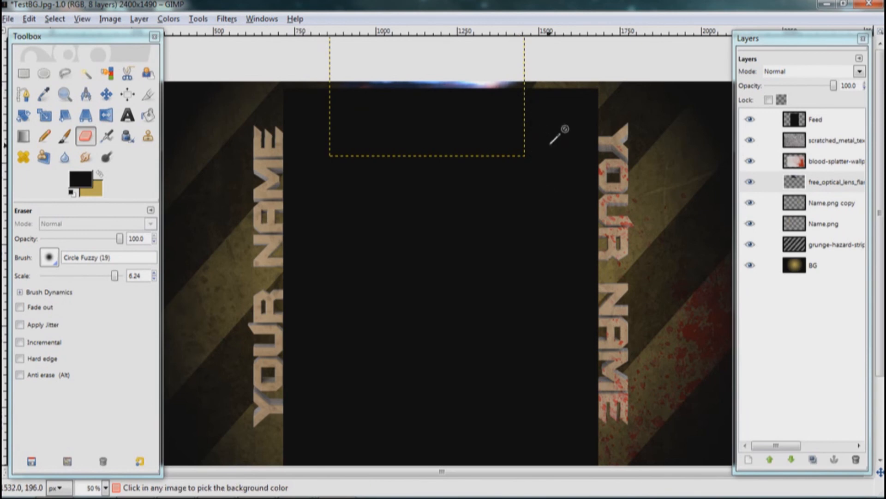
# Step: Add smoke-art.jpg as a layer directly above Name.png and give it an alpha channel
pyautogui.scroll(1, 558, 134)
pyautogui.scroll(3, 549, 182)
pyautogui.click(800, 229)
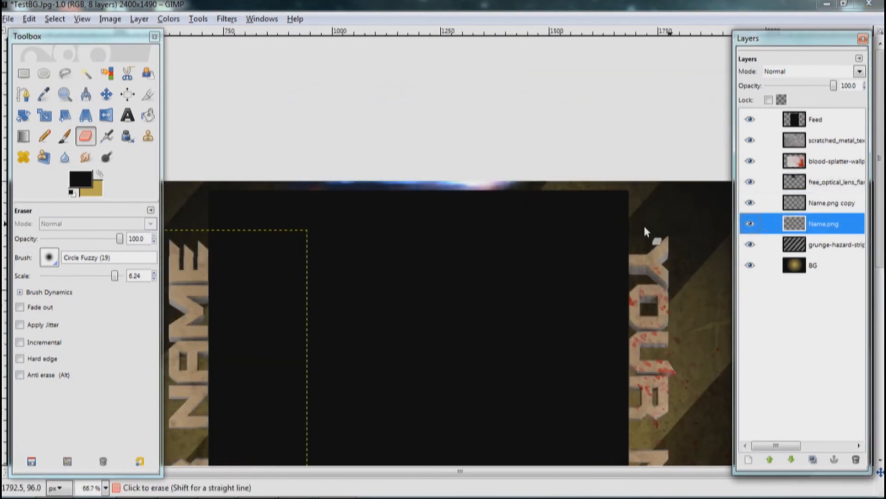
pyautogui.scroll(-2, 583, 234)
pyautogui.moveTo(593, 232); pyautogui.dragTo(584, 290)
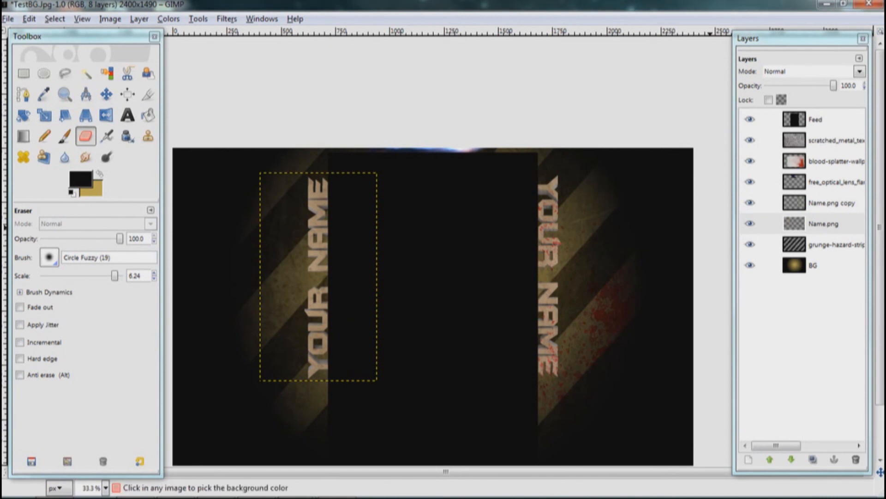
pyautogui.moveTo(287, 388); pyautogui.dragTo(382, 317)
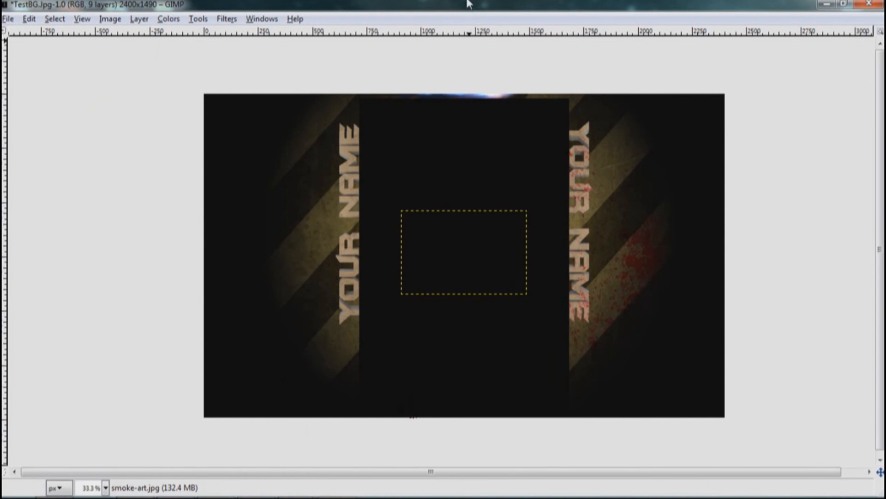
pyautogui.press('Tab')
pyautogui.rightClick(807, 224)
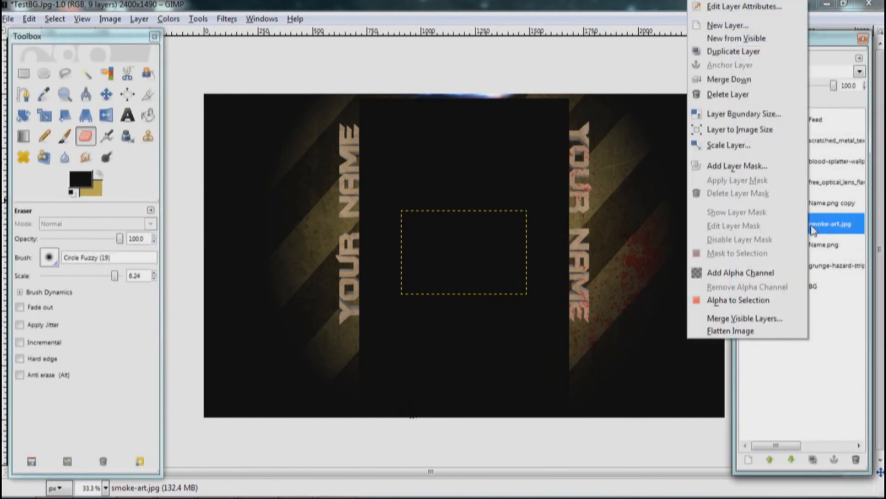
pyautogui.click(757, 274)
# Step: Rotate the smoke layer by -90 degrees and move it against the Feed column's left edge
pyautogui.click(105, 95)
pyautogui.click(22, 115)
pyautogui.moveTo(416, 284); pyautogui.dragTo(529, 340)
pyautogui.click(217, 194)
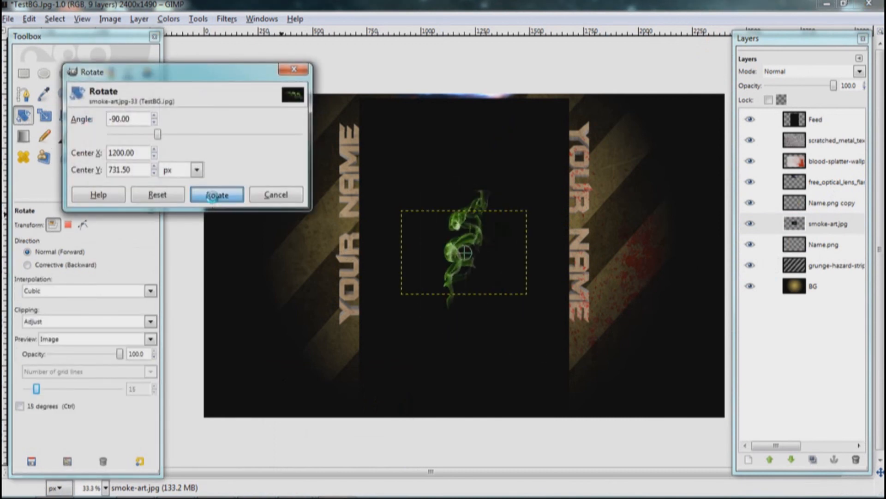
pyautogui.press('m')
pyautogui.moveTo(413, 252); pyautogui.dragTo(308, 258)
pyautogui.scroll(1, 319, 273)
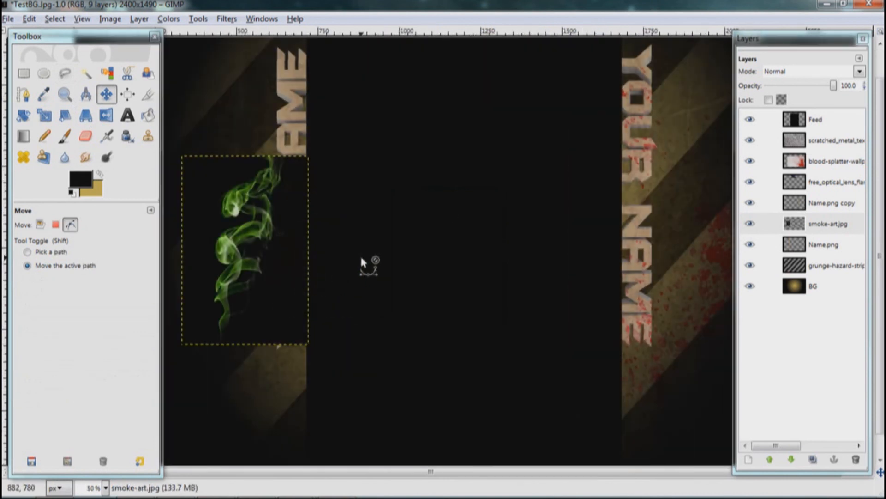
pyautogui.hscroll(-3, 368, 263)
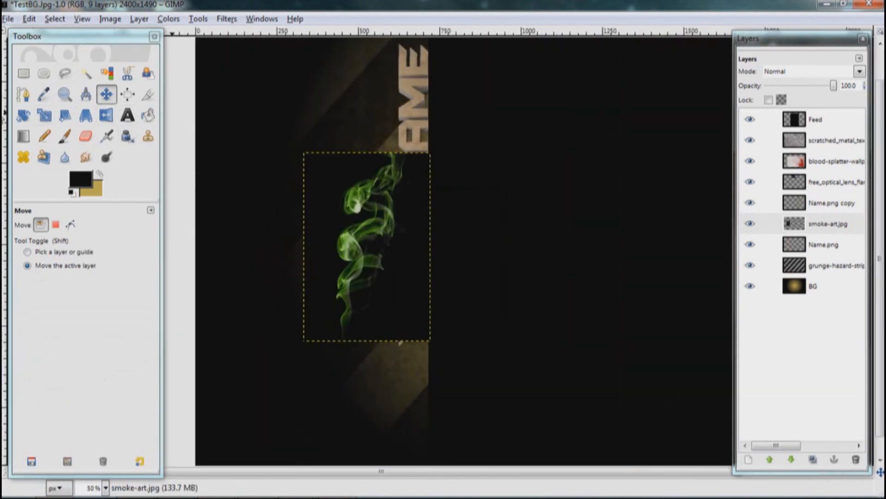
# Step: Tilt the smoke layer by about -12.88 degrees and, in Lighten only mode, move it up to the canvas's upper edge
pyautogui.click(22, 119)
pyautogui.moveTo(375, 187); pyautogui.dragTo(364, 157)
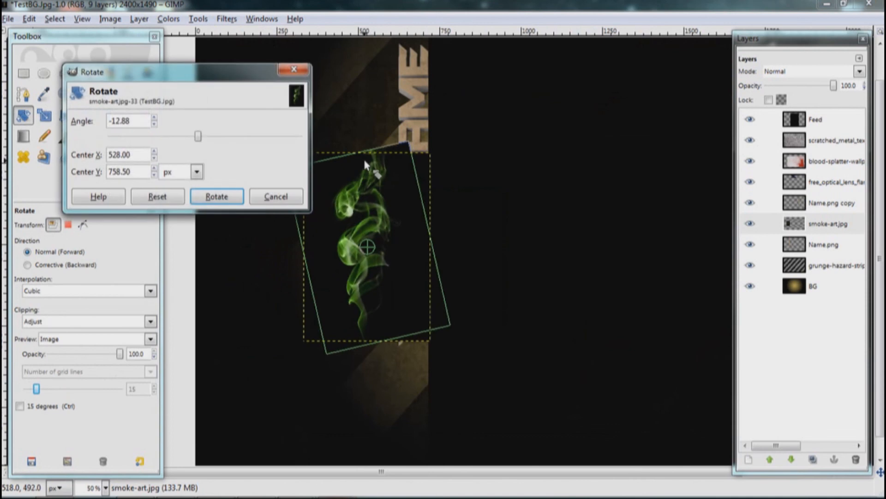
pyautogui.click(221, 196)
pyautogui.scroll(-1, 222, 222)
pyautogui.click(106, 95)
pyautogui.moveTo(383, 205); pyautogui.dragTo(372, 131)
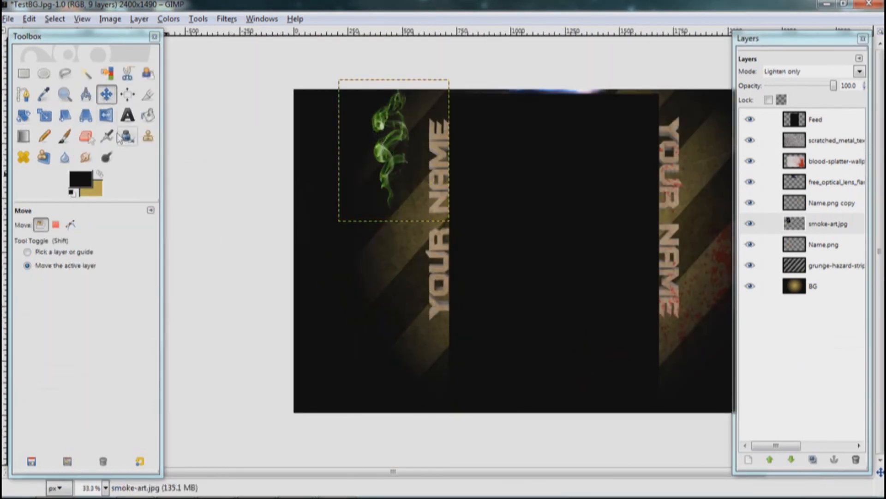
# Step: Erase the smoke layer's outer edges around the smoke with the Circle Fuzzy (19) brush at scale 6.24
pyautogui.click(85, 136)
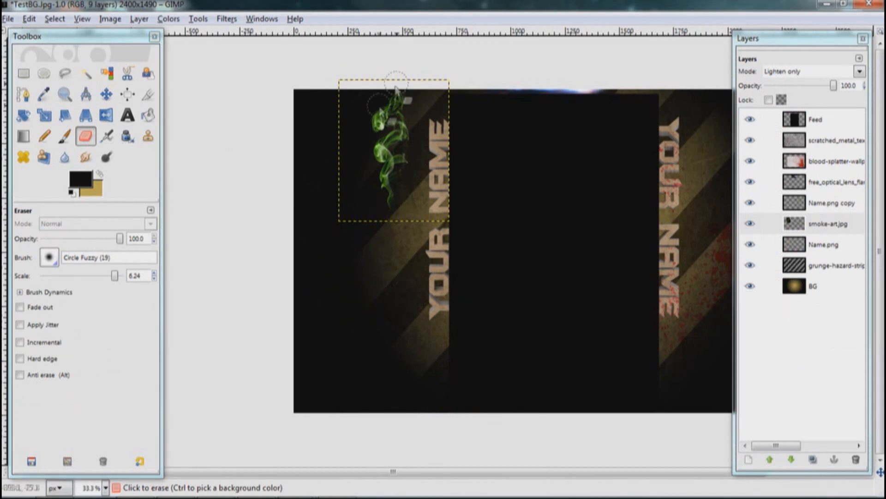
pyautogui.click(369, 126)
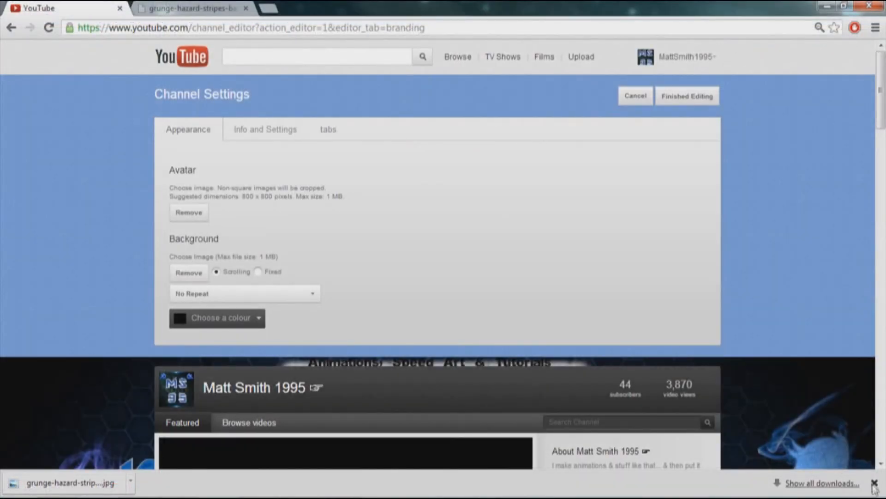
# Step: In the YouTube channel editor in Chrome, remove the existing channel background and upload TestBG as the new one
pyautogui.click(874, 483)
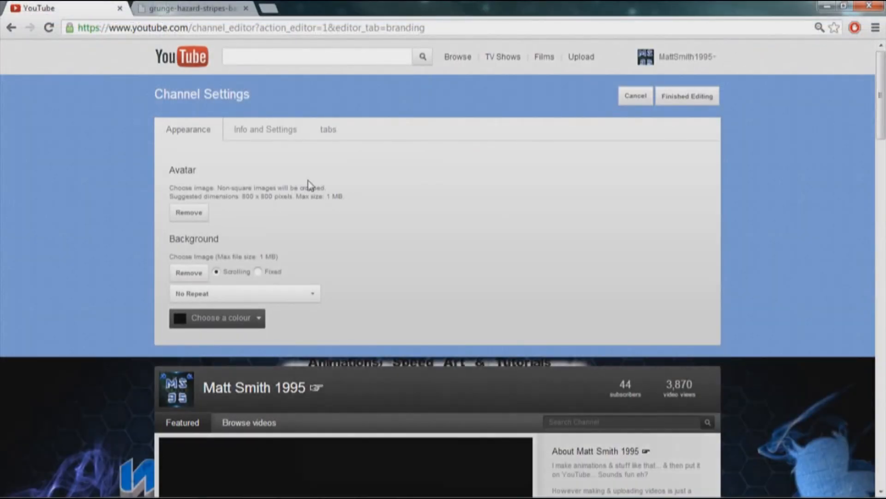
pyautogui.scroll(-1, 354, 149)
pyautogui.click(190, 208)
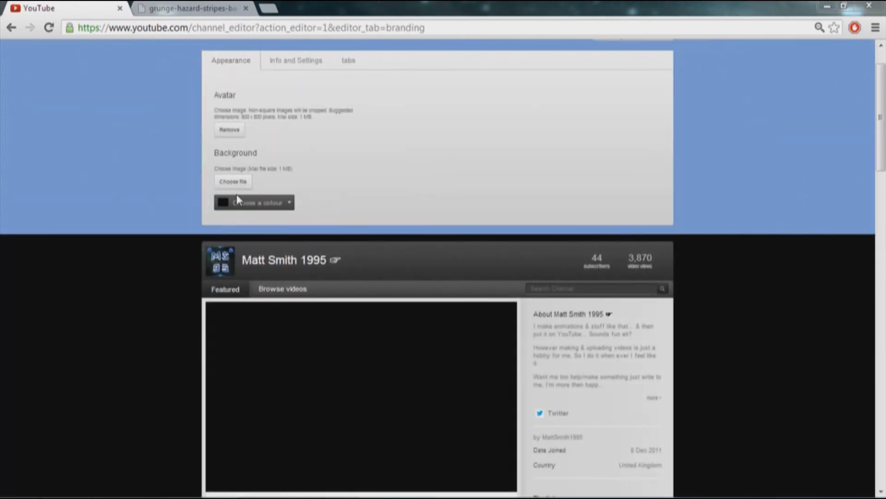
pyautogui.click(235, 186)
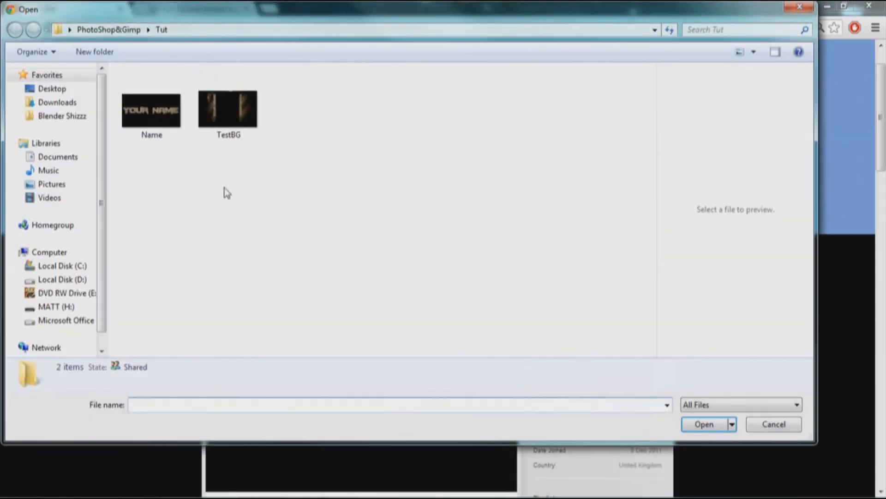
pyautogui.doubleClick(228, 115)
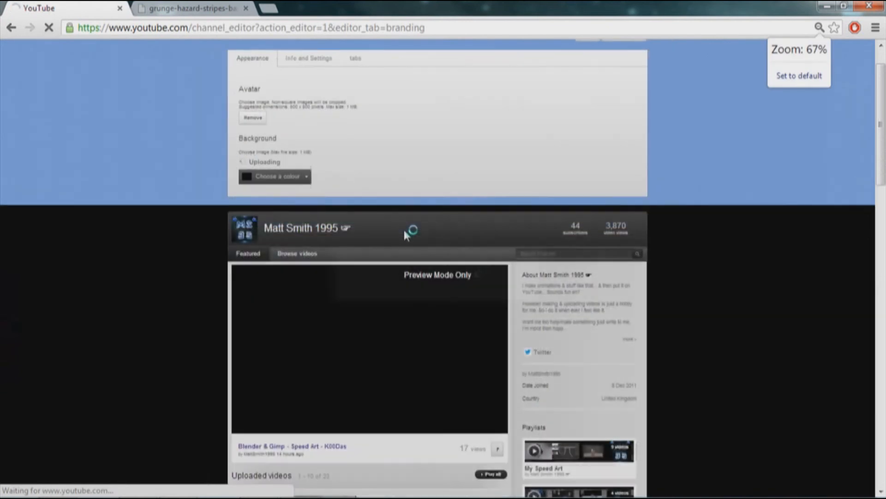
# Step: Examine how the uploaded background fits around the channel preview, from the header down to the uploaded videos
pyautogui.hotkey('ctrl', '-')
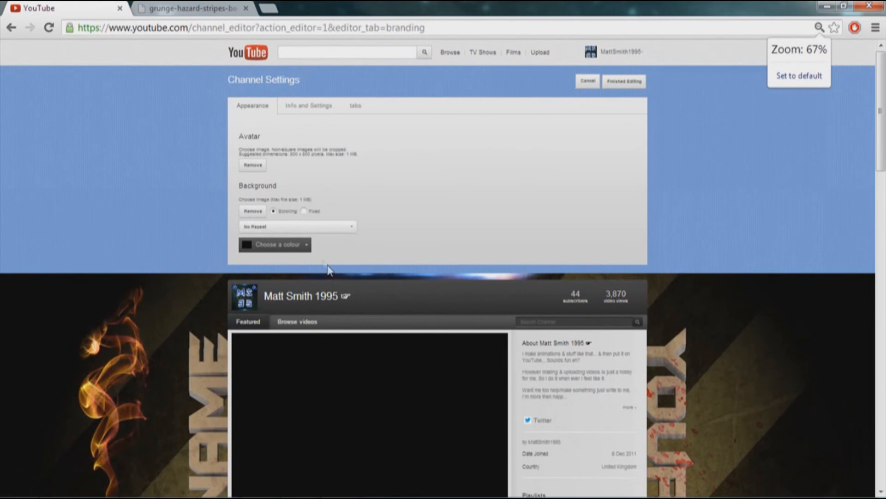
pyautogui.hotkey('ctrl', '+')
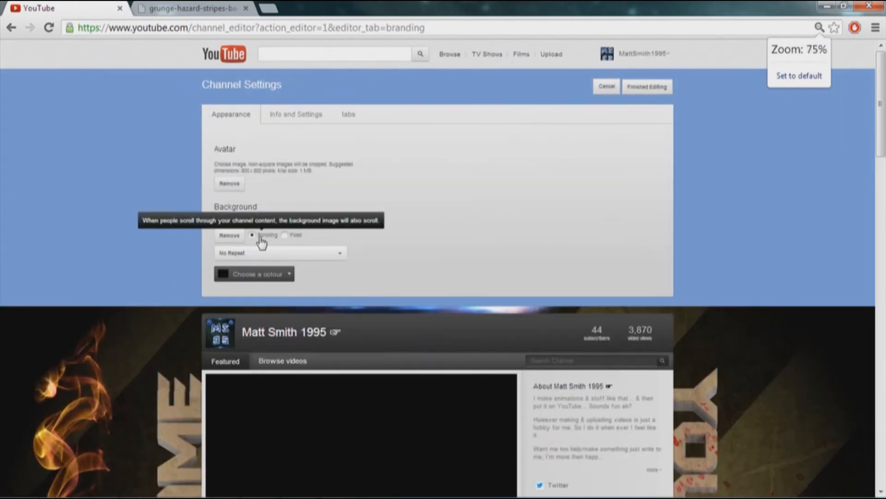
pyautogui.scroll(-8, 409, 267)
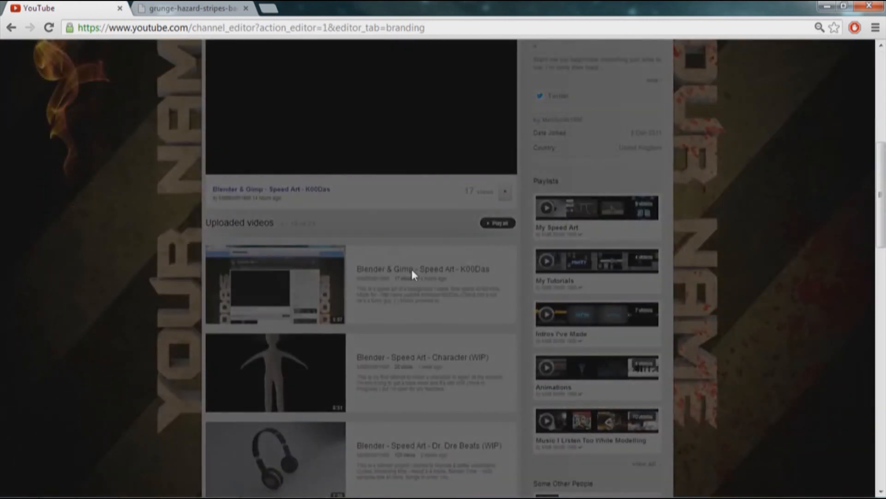
pyautogui.scroll(5, 411, 267)
pyautogui.moveTo(880, 152)
pyautogui.mouseDown()
pyautogui.moveTo(880, 268)
pyautogui.moveTo(880, 151)
pyautogui.mouseUp()
# Step: Set the channel's background colour to white
pyautogui.click(252, 152)
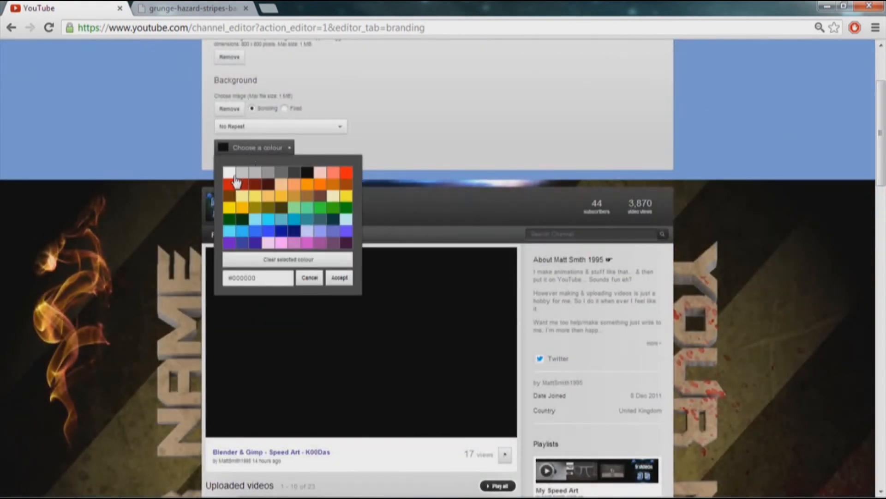
pyautogui.hotkey('ctrl', '-')
pyautogui.hotkey('ctrl', '-')
pyautogui.hotkey('ctrl', '-')
pyautogui.hotkey('ctrl', '-')
pyautogui.hotkey('ctrl', '-')
pyautogui.hotkey('ctrl', '-')
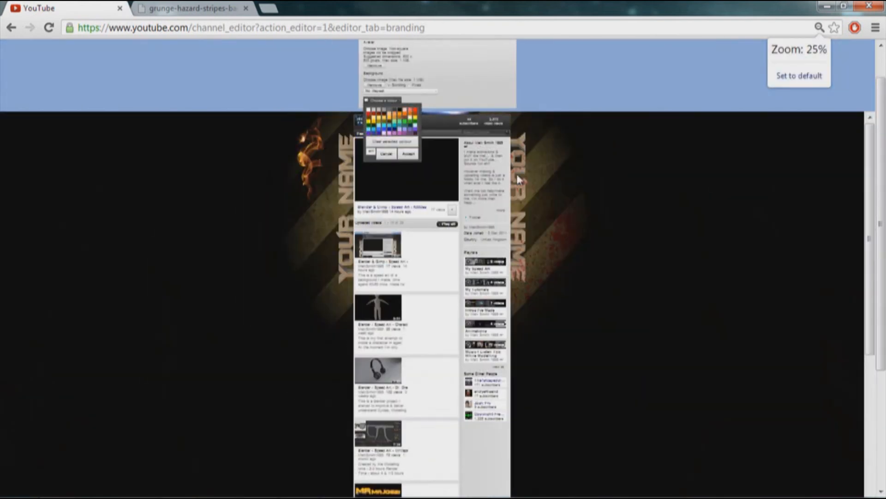
pyautogui.click(408, 154)
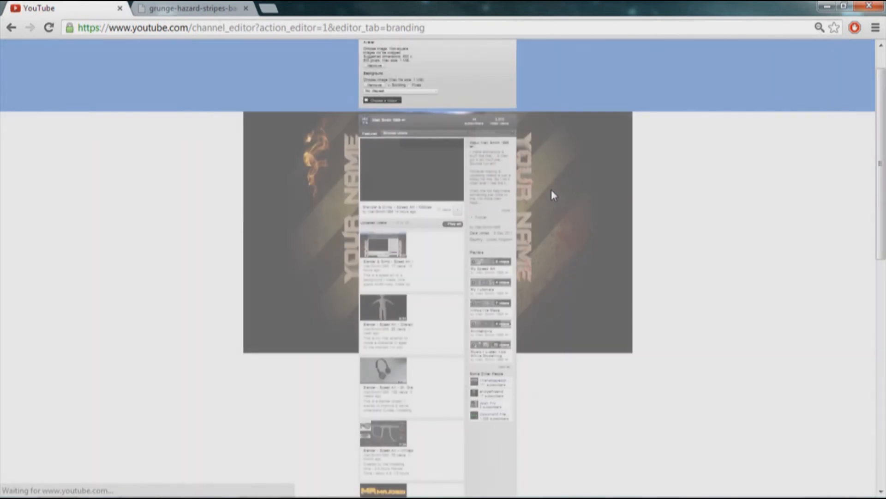
# Step: Set the channel's background colour to black
pyautogui.hotkey('ctrl', '+')
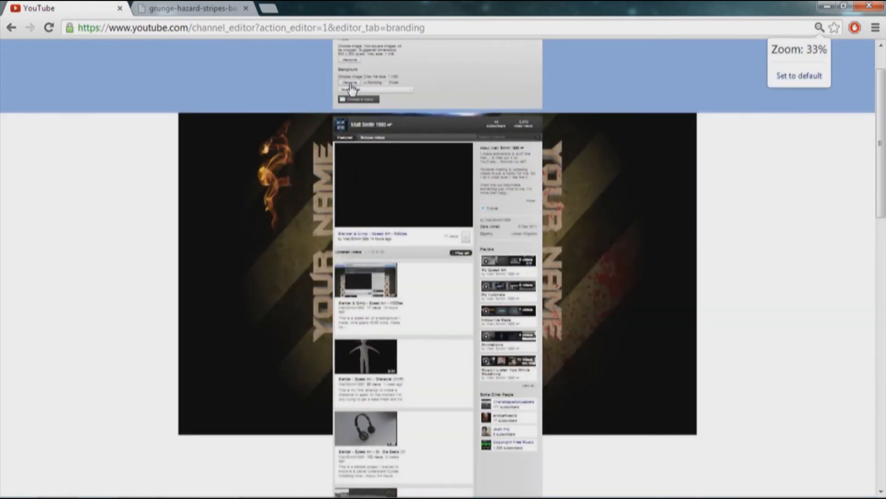
pyautogui.click(352, 105)
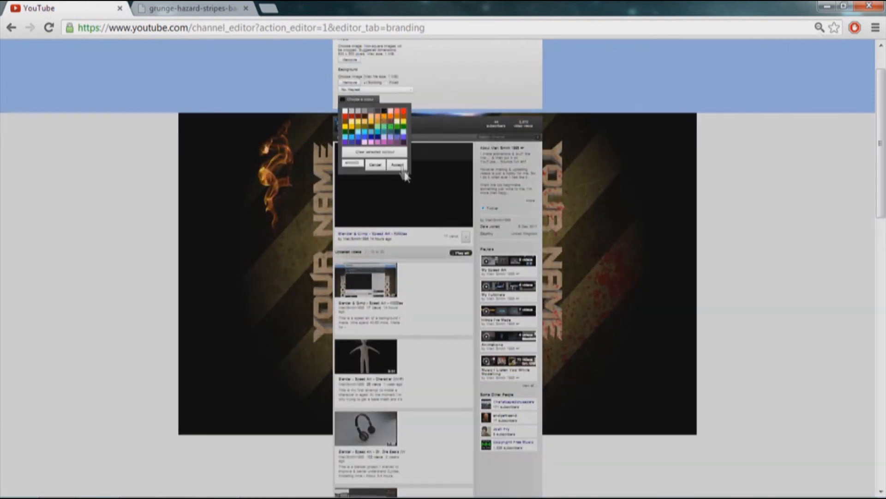
pyautogui.click(398, 165)
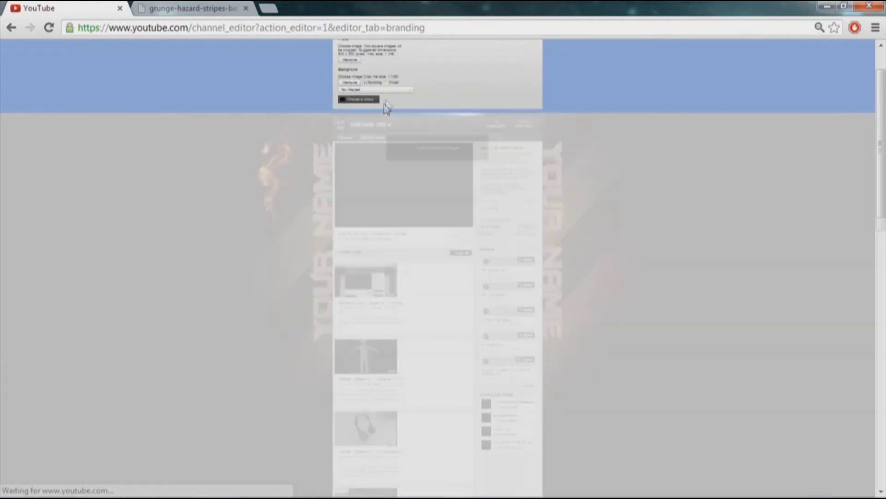
# Step: Set the background image to Repeat Horizontally and view the tiling on the zoomed-out preview
pyautogui.hotkey('ctrl', '+')
pyautogui.click(375, 100)
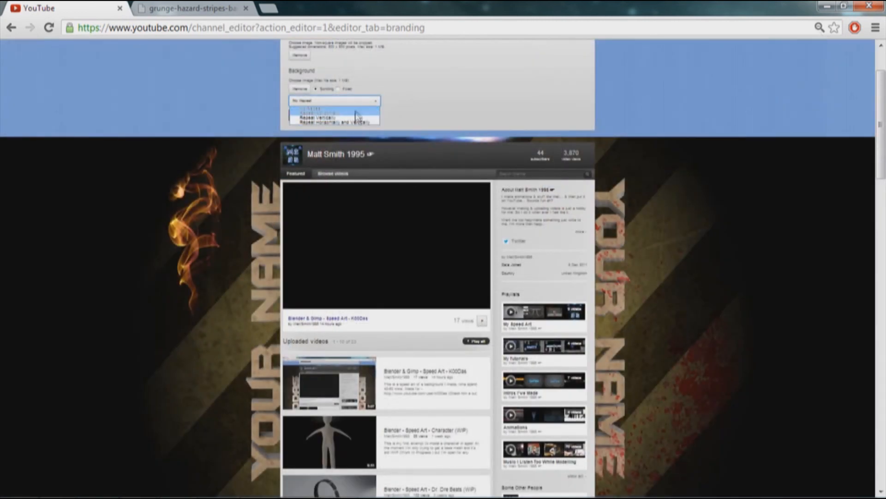
pyautogui.click(332, 114)
pyautogui.hotkey('ctrl', '-')
pyautogui.hotkey('ctrl', '-')
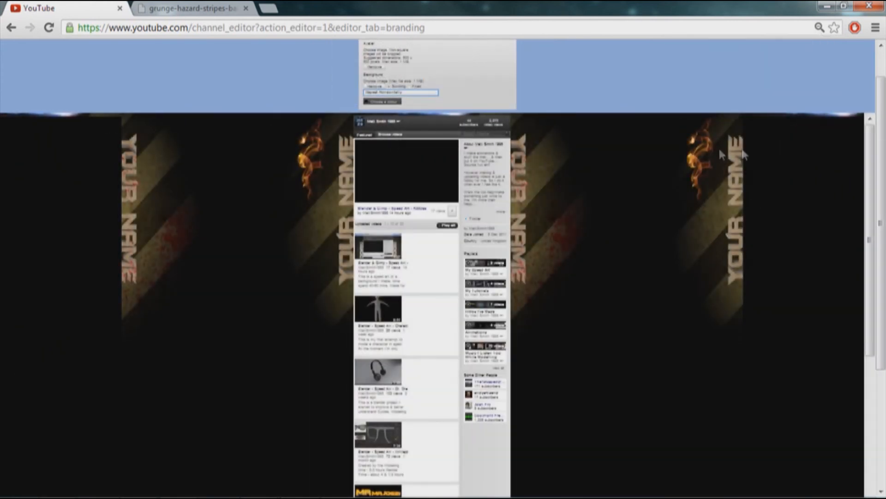
# Step: Set the background image to Repeat Vertically and check the tiling further down the channel preview
pyautogui.hotkey('ctrl', '+')
pyautogui.hotkey('ctrl', '+')
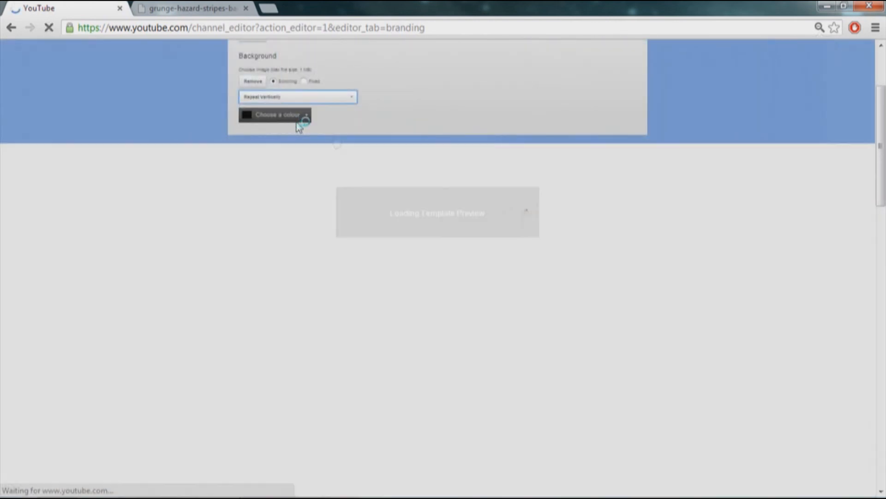
pyautogui.scroll(-7, 348, 134)
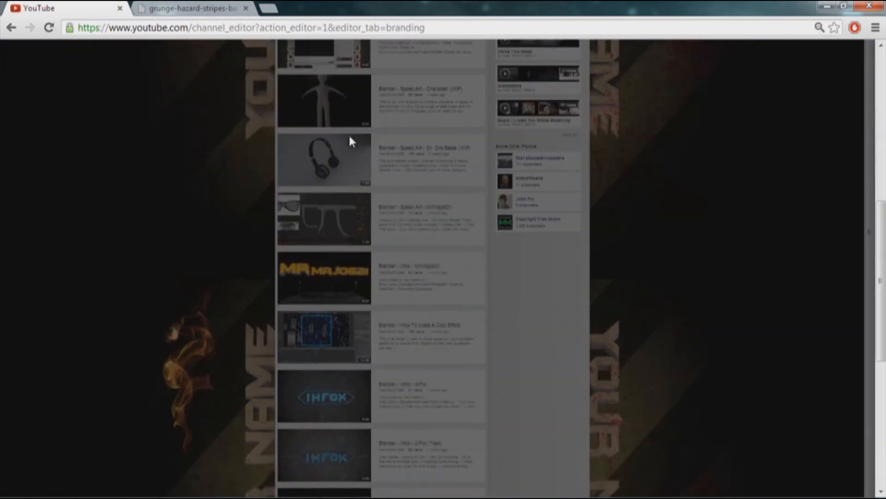
pyautogui.hotkey('ctrl', '+')
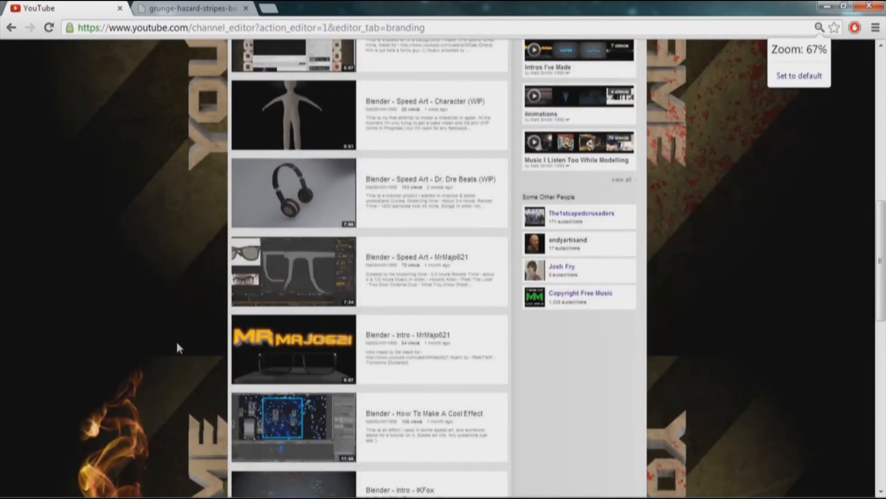
pyautogui.hotkey('ctrl', '-')
pyautogui.hotkey('ctrl', '-')
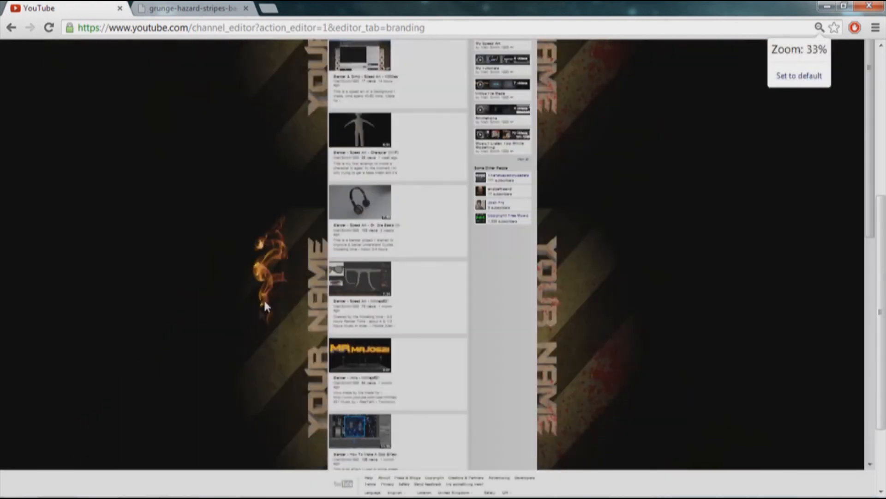
pyautogui.hotkey('ctrl', '+')
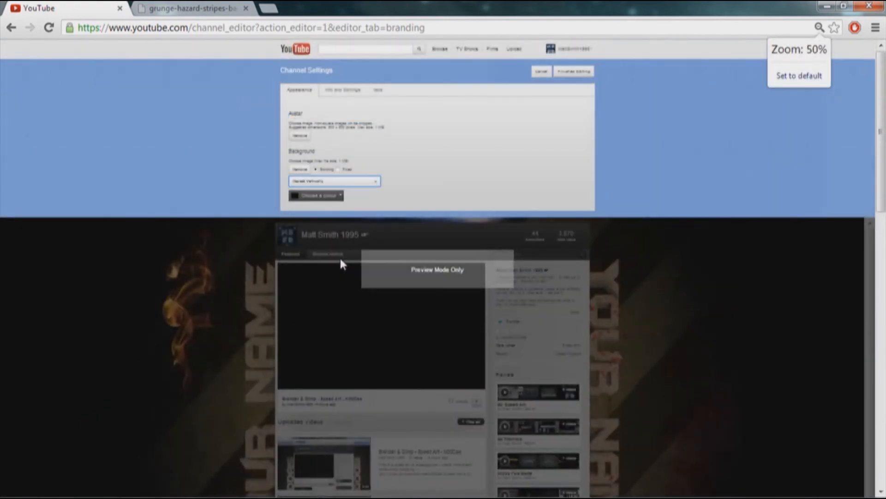
# Step: Set the background image's repeat option to No Repeat
pyautogui.hotkey('ctrl', '+')
pyautogui.click(295, 225)
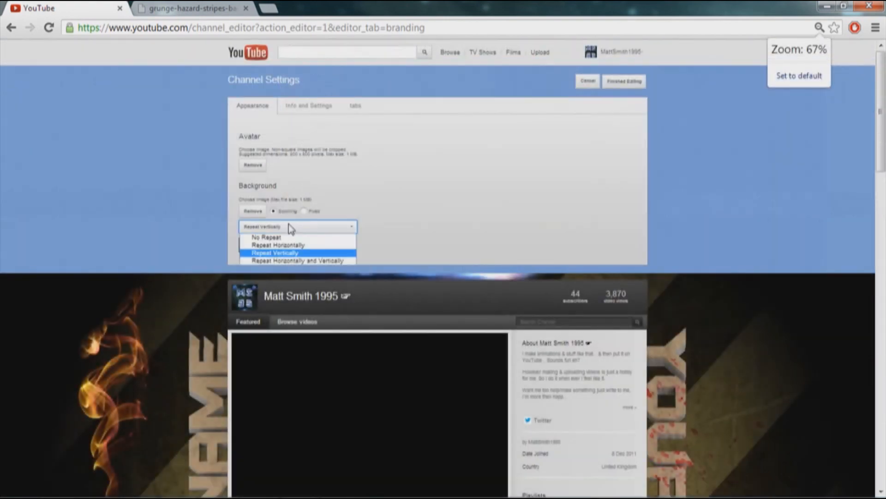
pyautogui.click(262, 234)
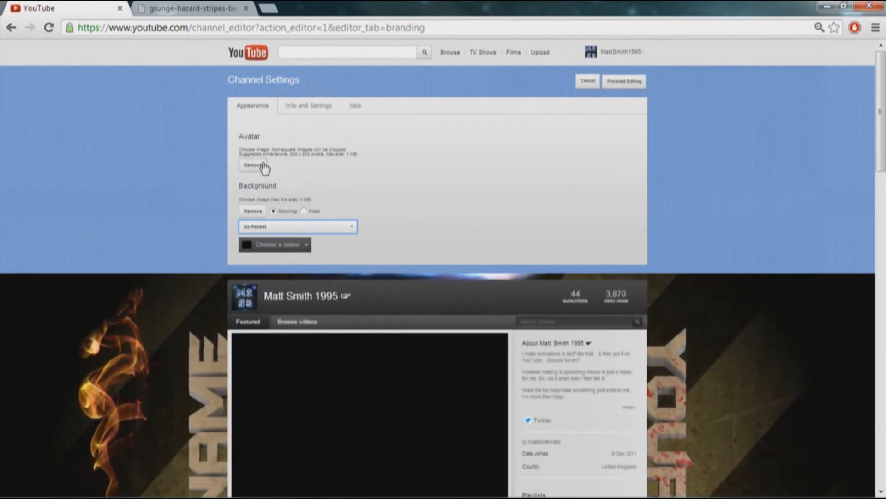